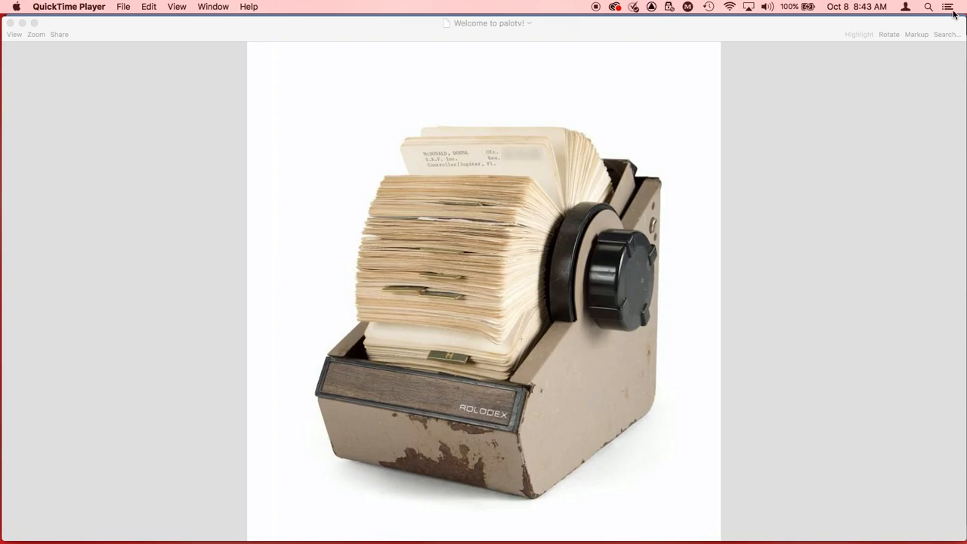
Step: Switch to Firefox and read the Contact List assignment instructions
{"action": "key", "text": "super+Tab"}
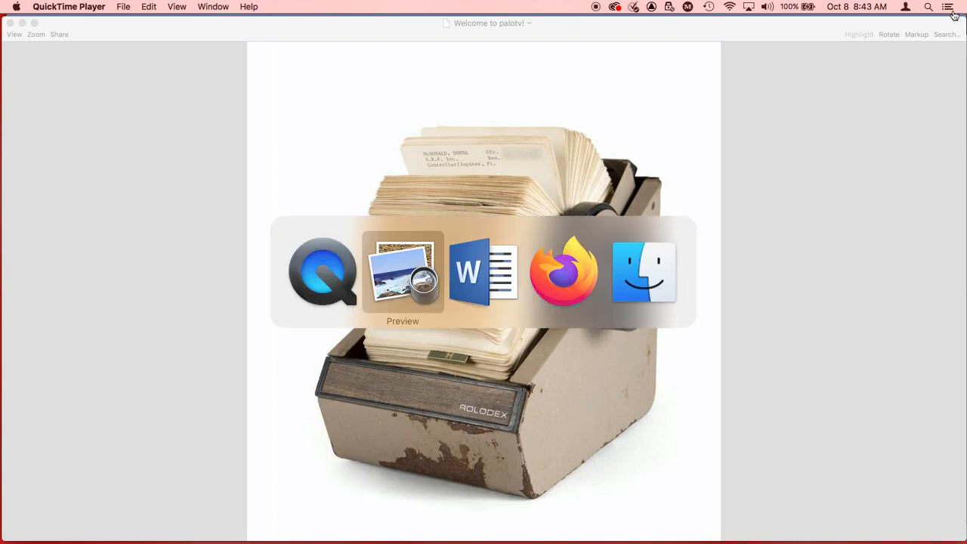
{"action": "key", "text": "super+Tab"}
{"action": "key", "text": "super+Tab"}
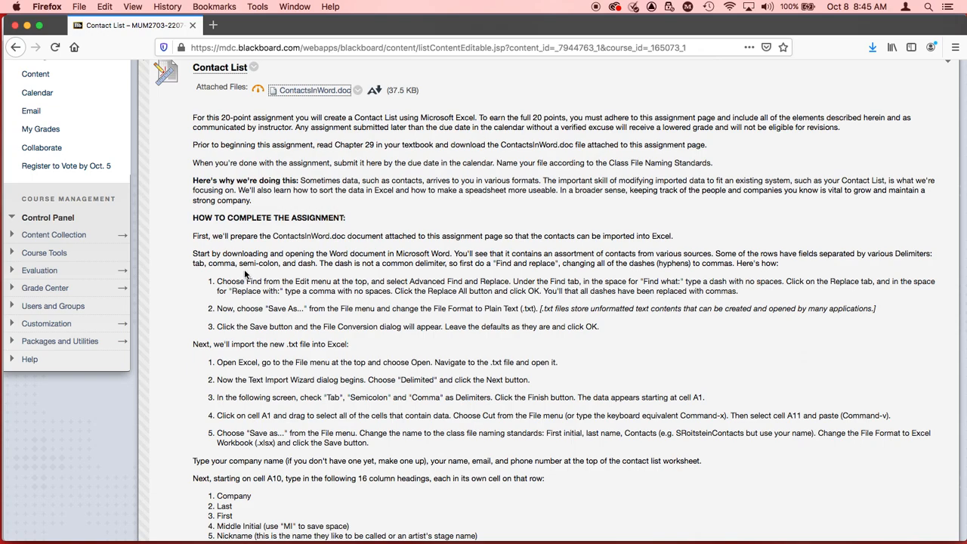
Step: Switch to Word and examine which delimiters separate the fields in each contact row of ContactsInWord-1
{"action": "key", "text": "super+Tab"}
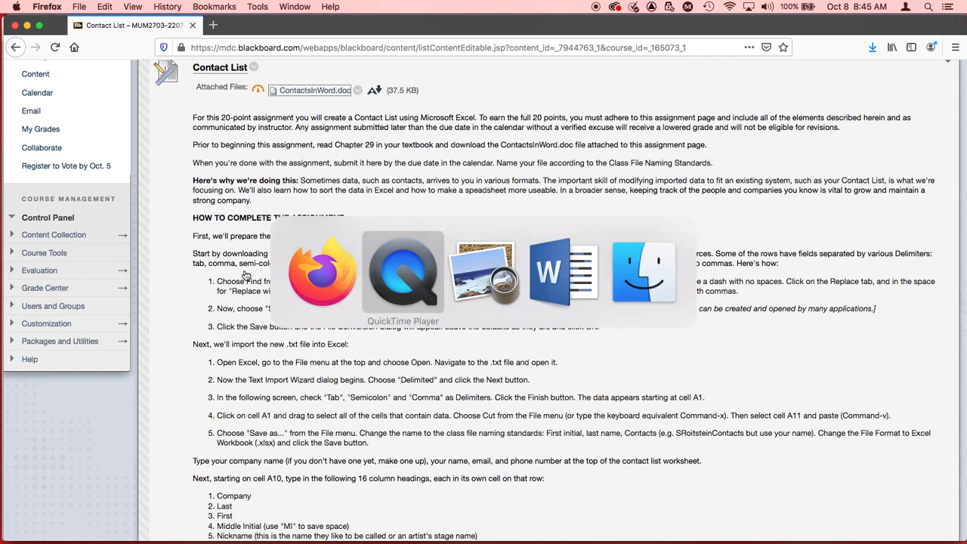
{"action": "key", "text": "super+Tab"}
{"action": "key", "text": "super+Tab"}
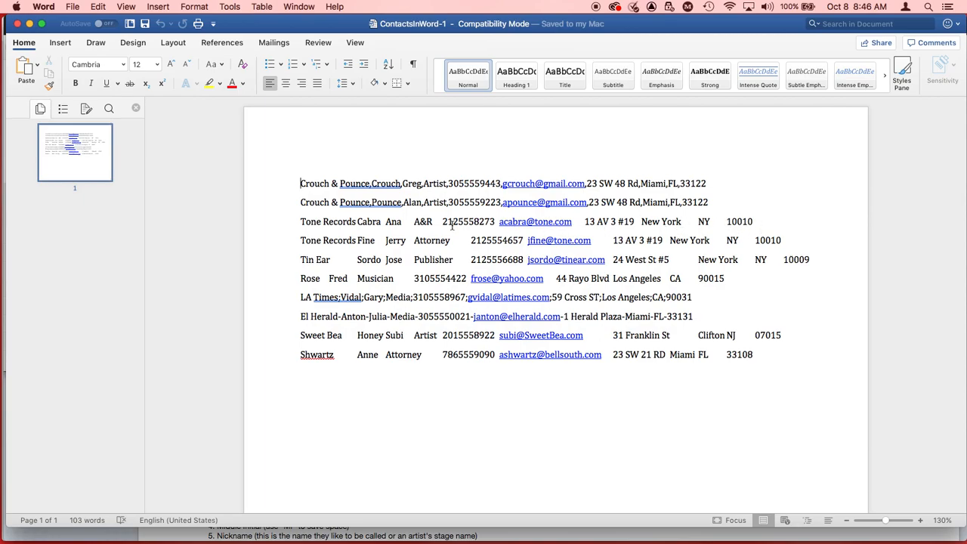
Step: Check the find-and-replace instructions in Firefox, return to Word and search the contacts document for a dash (-)
{"action": "key", "text": "super+Tab"}
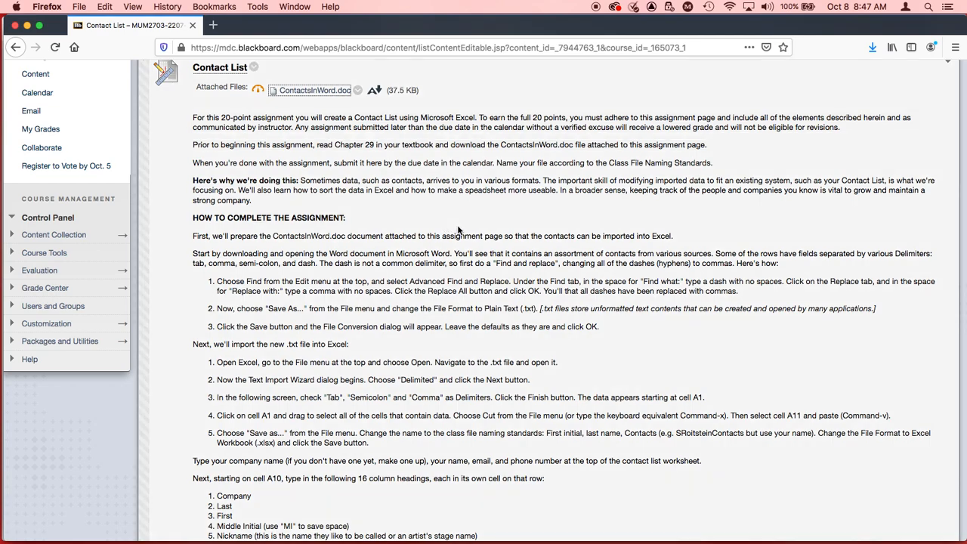
{"action": "key", "text": "super+Tab"}
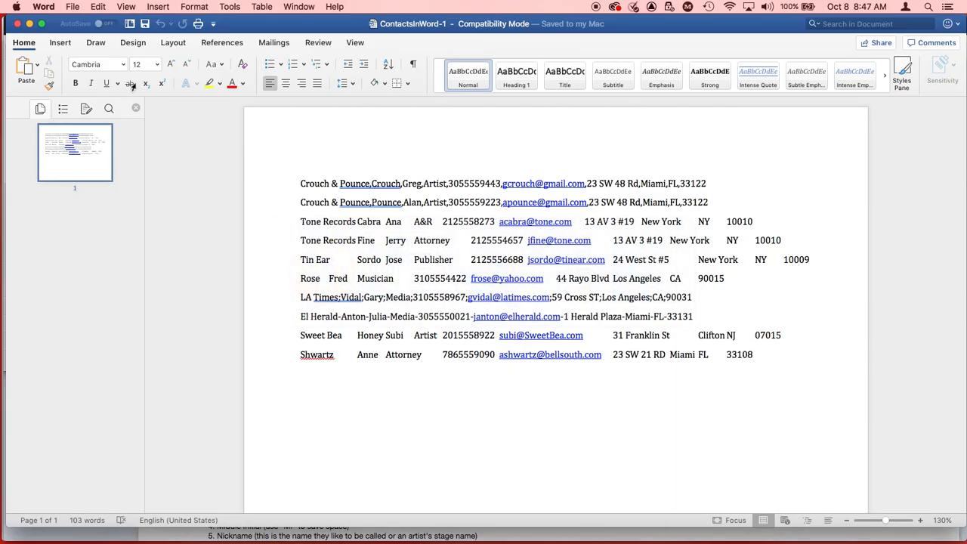
{"action": "left_click", "coordinate": [99, 7]}
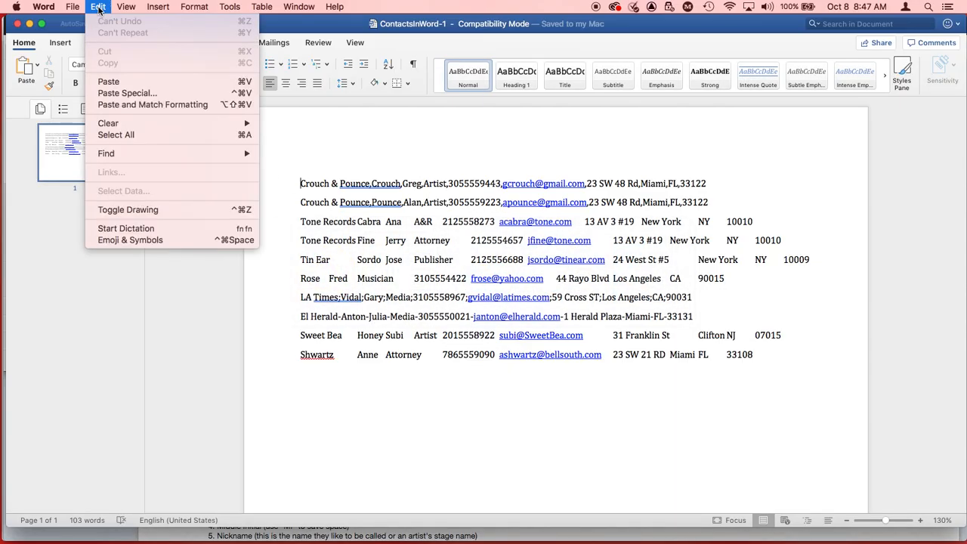
{"action": "mouse_move", "coordinate": [146, 155]}
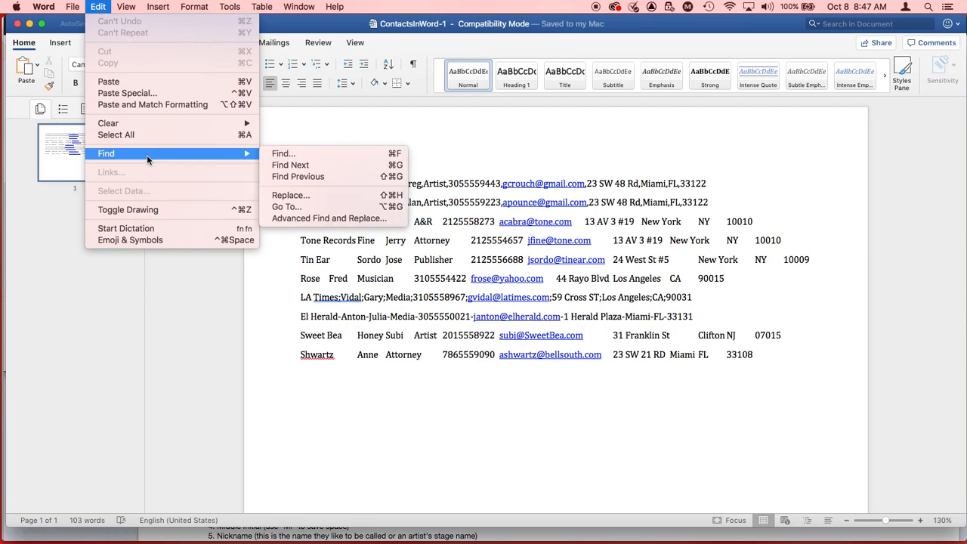
{"action": "left_click", "coordinate": [285, 154]}
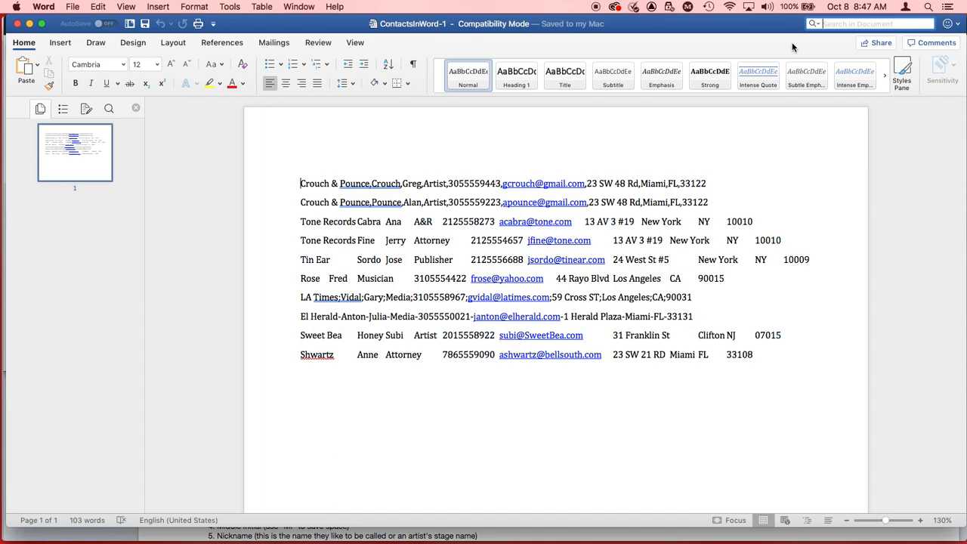
{"action": "type", "text": "-="}
{"action": "key", "text": "BackSpace"}
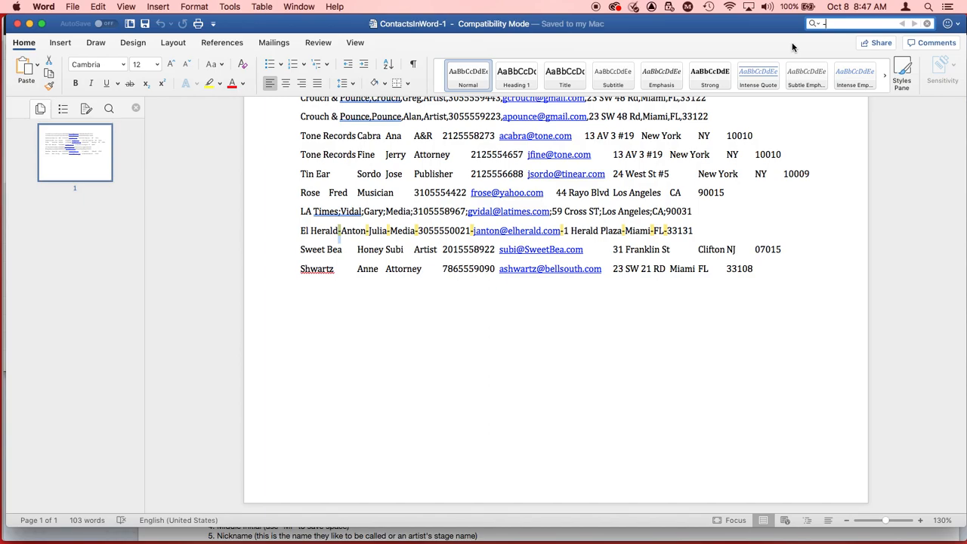
Step: Replace all dashes in the contacts document with commas, rechecking the assignment page in Firefox before entering the replacement
{"action": "left_click", "coordinate": [97, 6]}
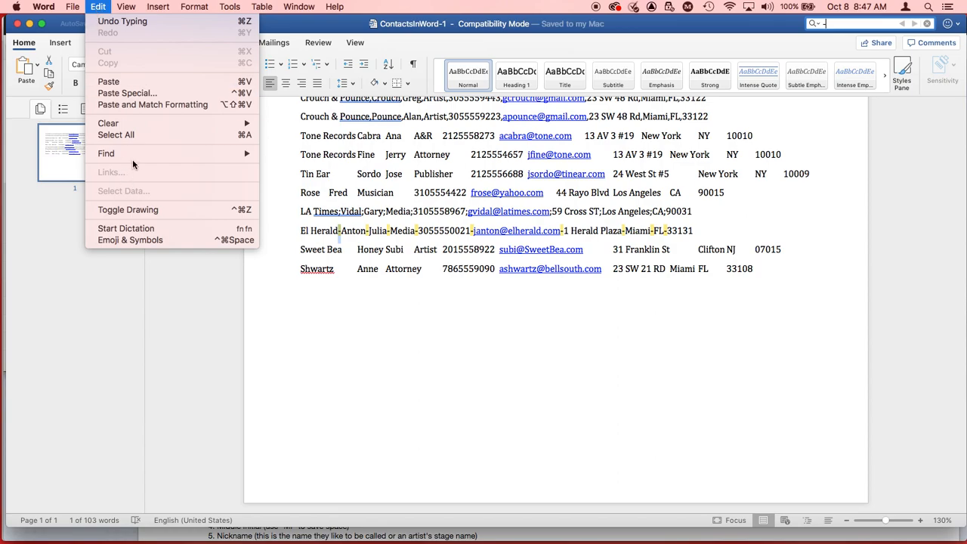
{"action": "mouse_move", "coordinate": [134, 158]}
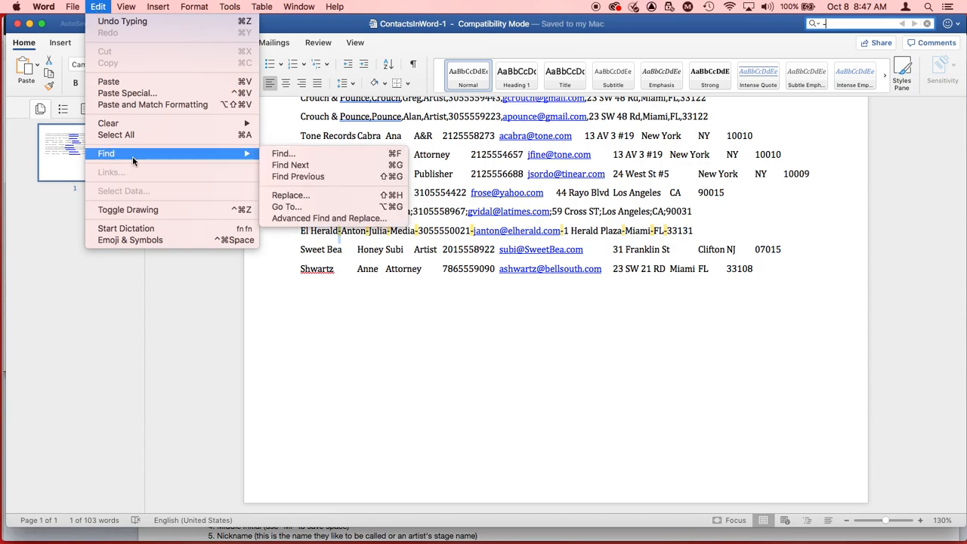
{"action": "left_click", "coordinate": [302, 195]}
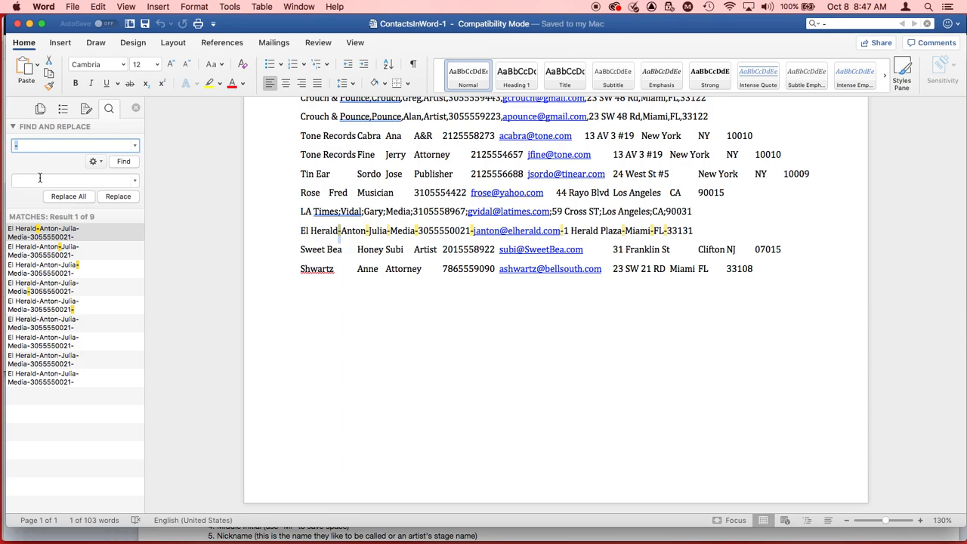
{"action": "key", "text": "super+Tab"}
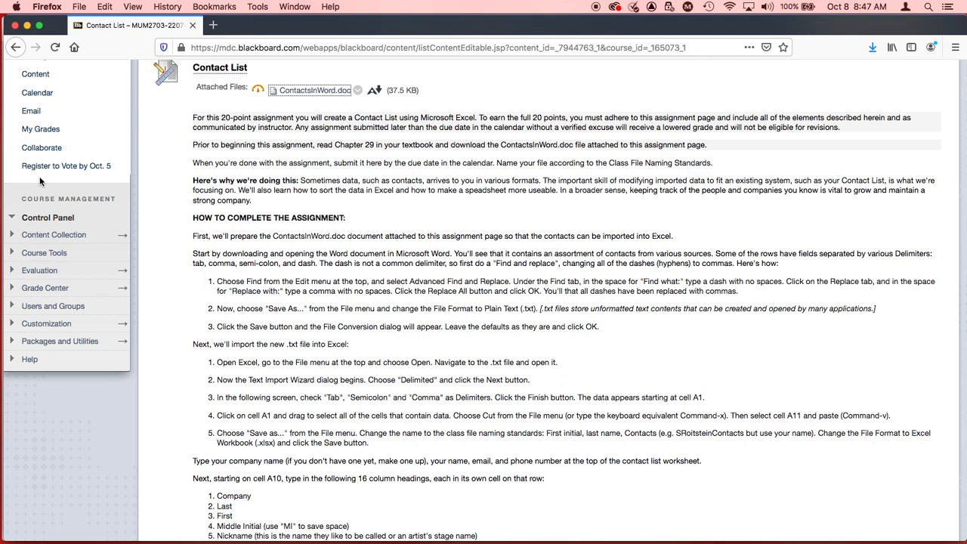
{"action": "key", "text": "super+Tab"}
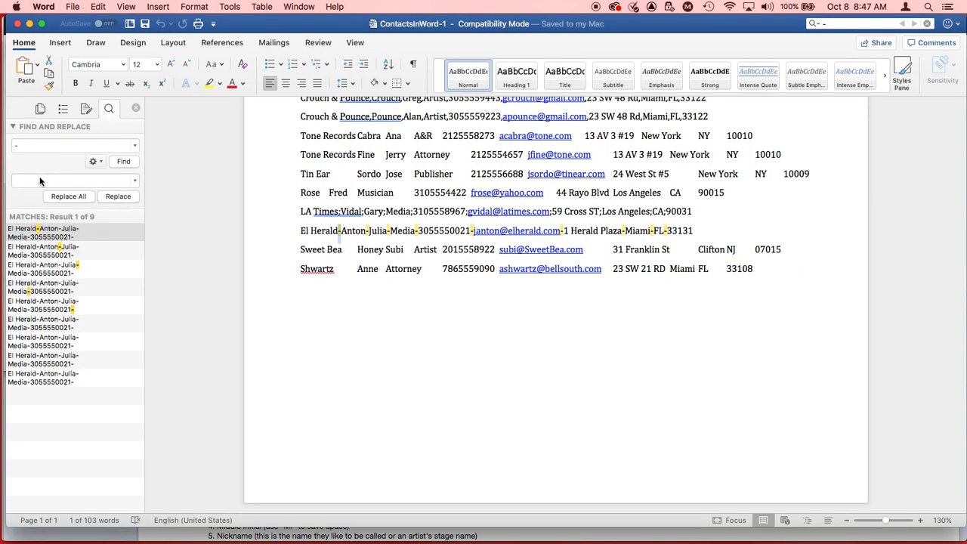
{"action": "left_click", "coordinate": [39, 179]}
{"action": "type", "text": ","}
{"action": "left_click", "coordinate": [69, 196]}
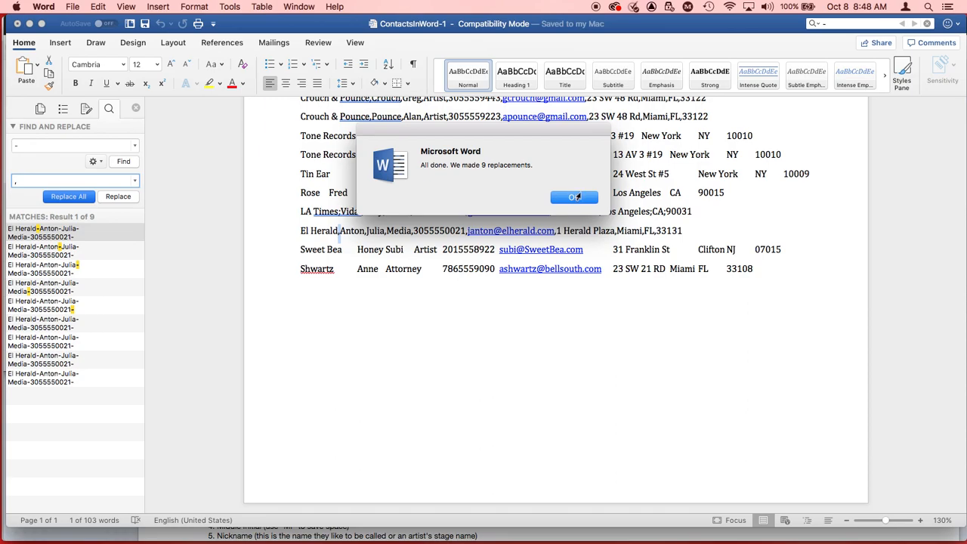
{"action": "left_click", "coordinate": [575, 197]}
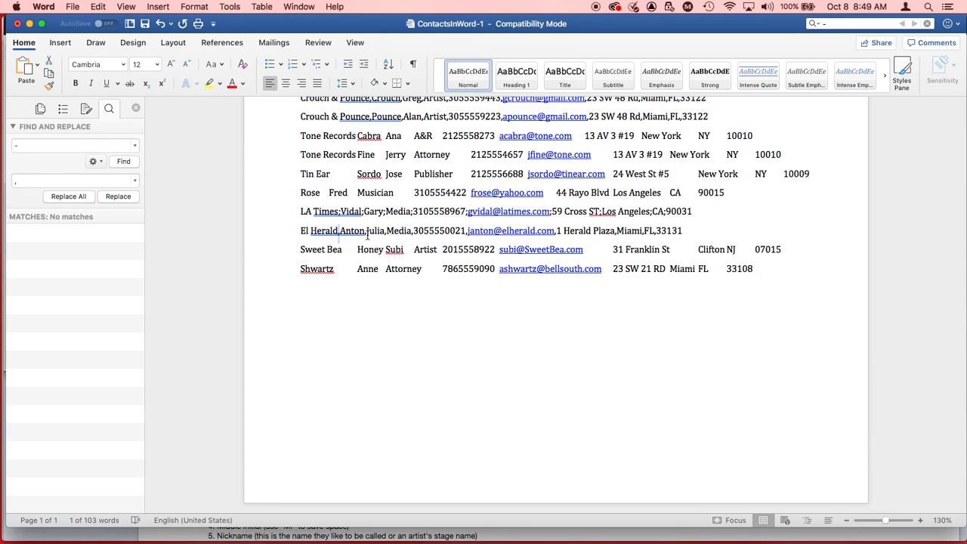
Step: Check the saving instructions in Firefox, then save the Word document to the Desktop as Plain Text, ContactsInWord-1.txt, with the default conversion settings
{"action": "key", "text": "super+Tab"}
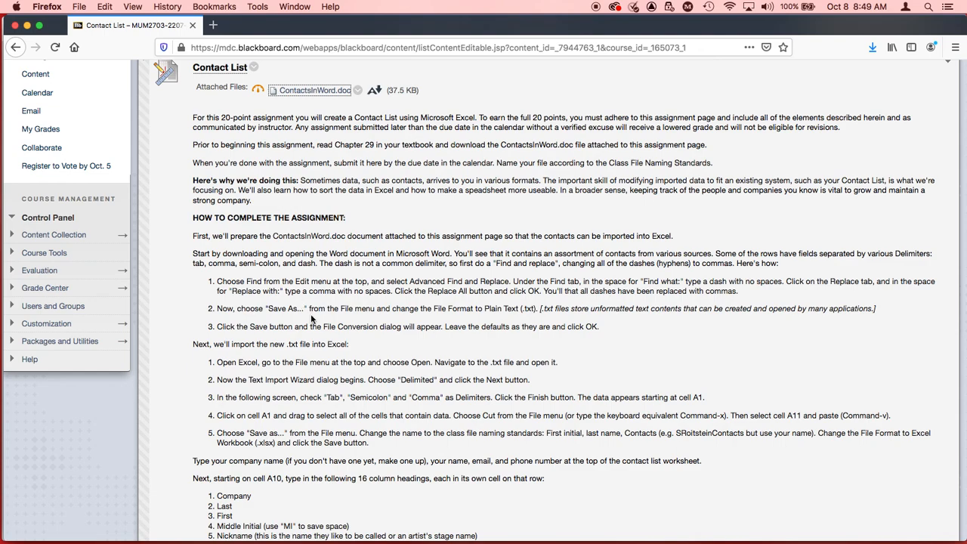
{"action": "key", "text": "super+Tab"}
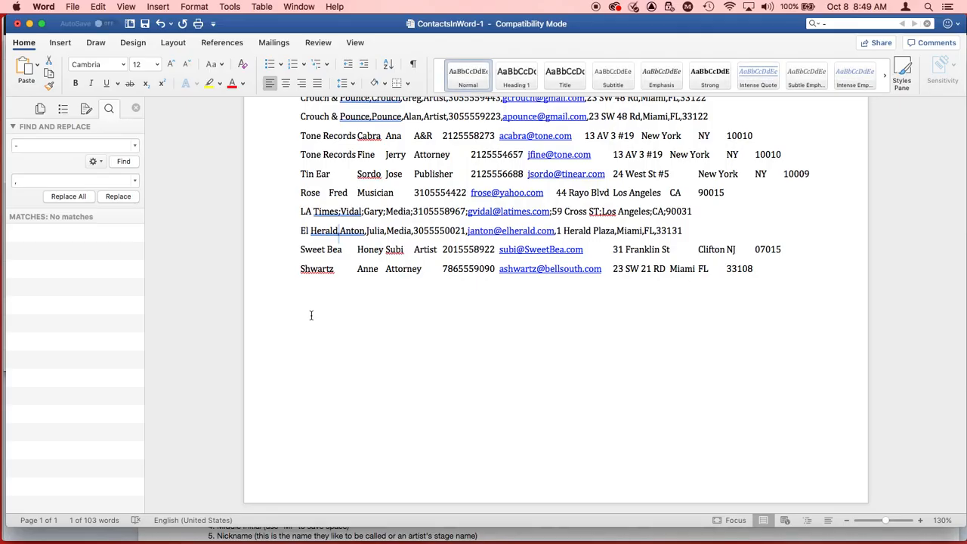
{"action": "left_click", "coordinate": [73, 6]}
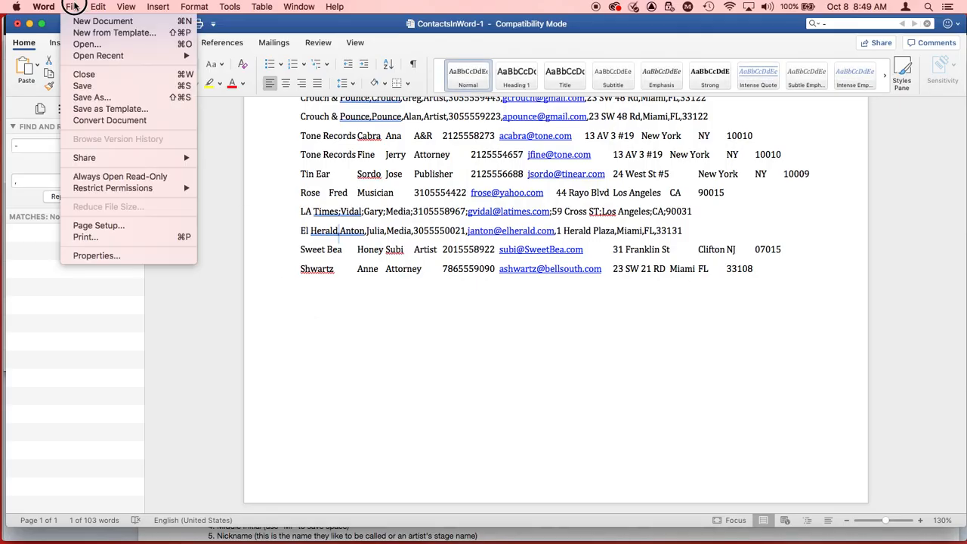
{"action": "left_click", "coordinate": [103, 97]}
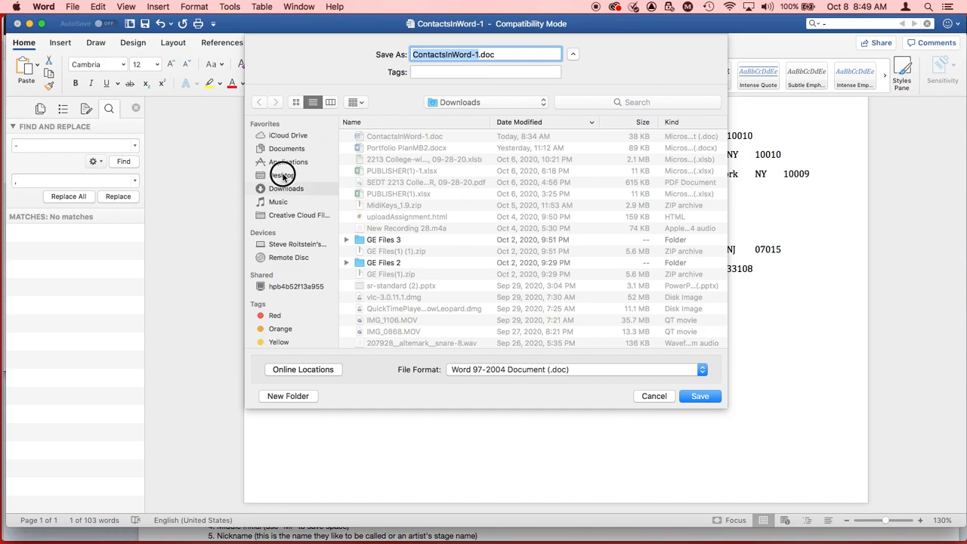
{"action": "left_click", "coordinate": [283, 176]}
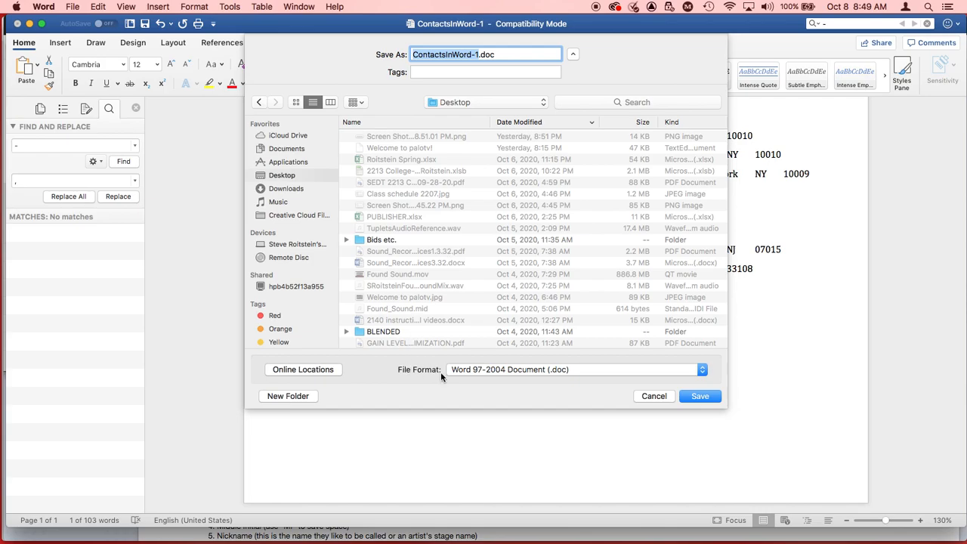
{"action": "left_click", "coordinate": [477, 372]}
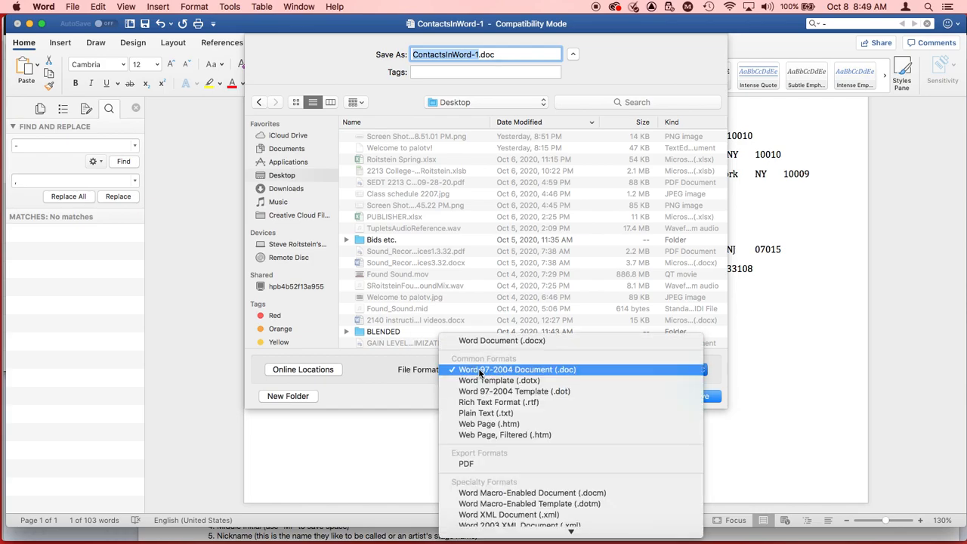
{"action": "left_click", "coordinate": [484, 414]}
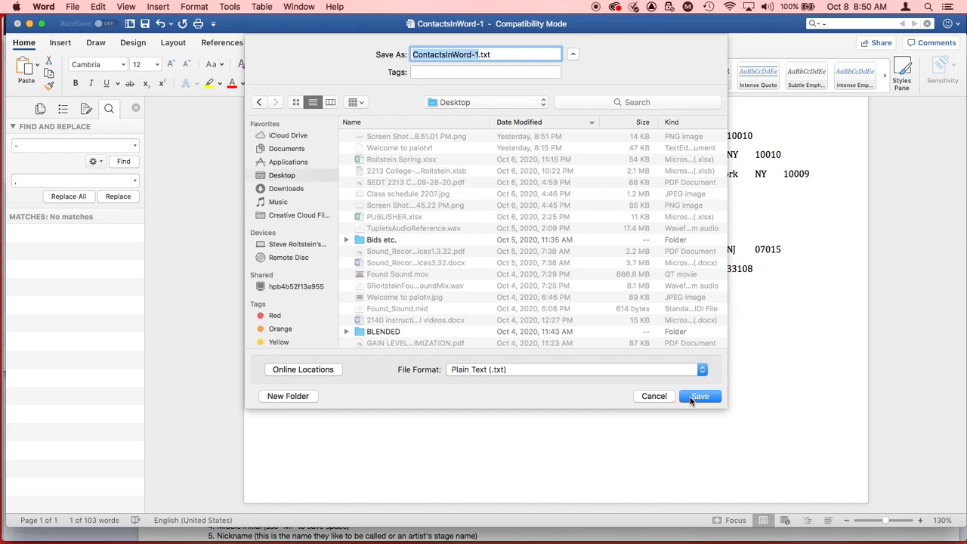
{"action": "left_click", "coordinate": [691, 398]}
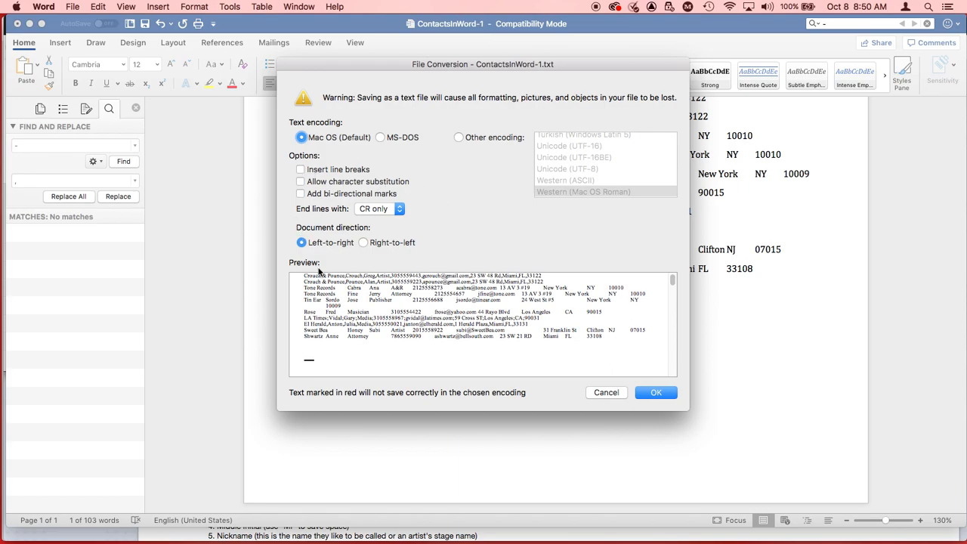
{"action": "left_click", "coordinate": [652, 394]}
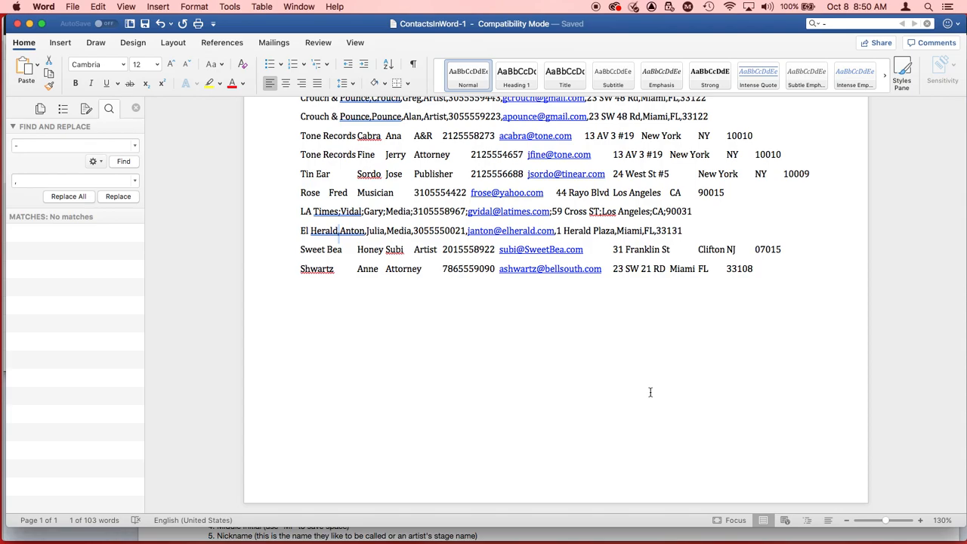
Step: Check the import instructions in Firefox, then switch to Excel and create a blank workbook
{"action": "key", "text": "super+Tab"}
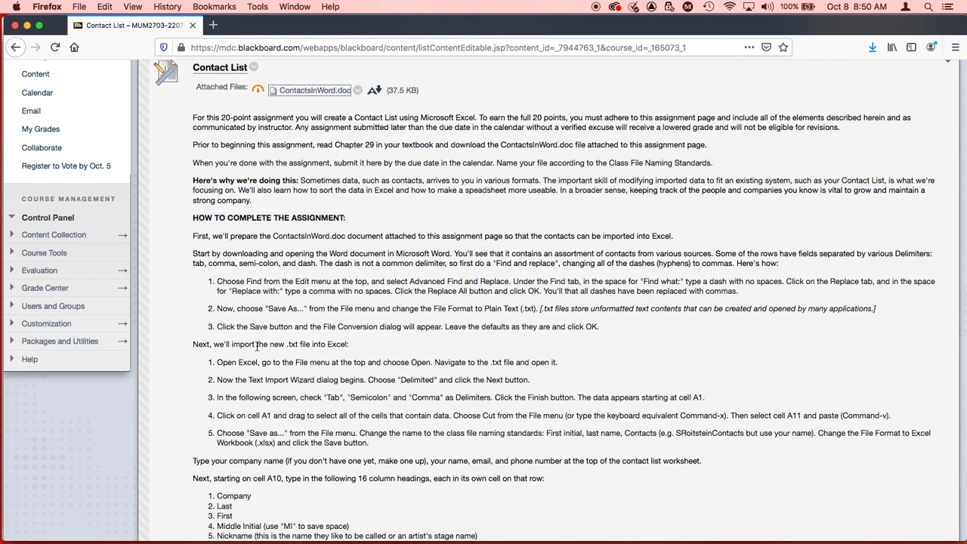
{"action": "key", "text": "super+Tab"}
{"action": "key", "text": "super+Tab"}
{"action": "key", "text": "super+Tab"}
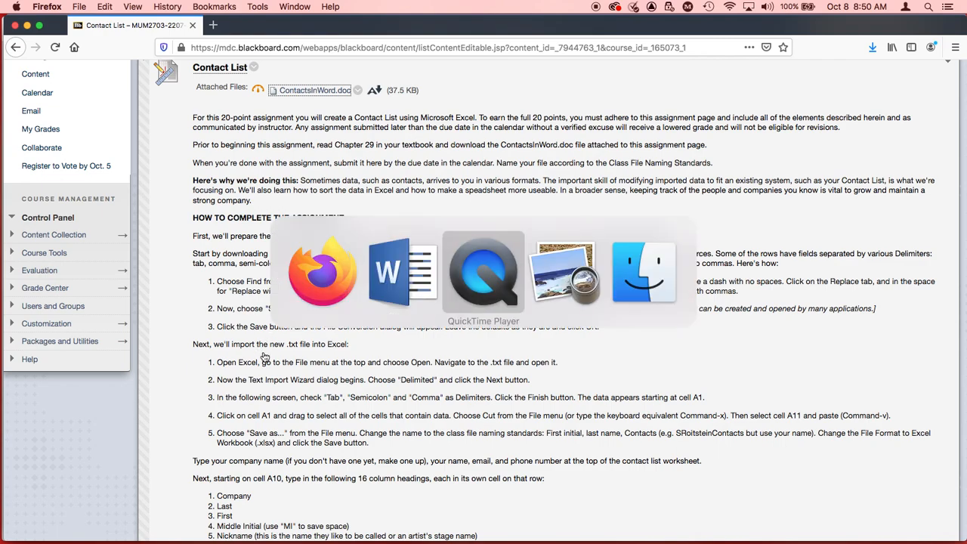
{"action": "key", "text": "super+Tab"}
{"action": "key", "text": "super+Tab"}
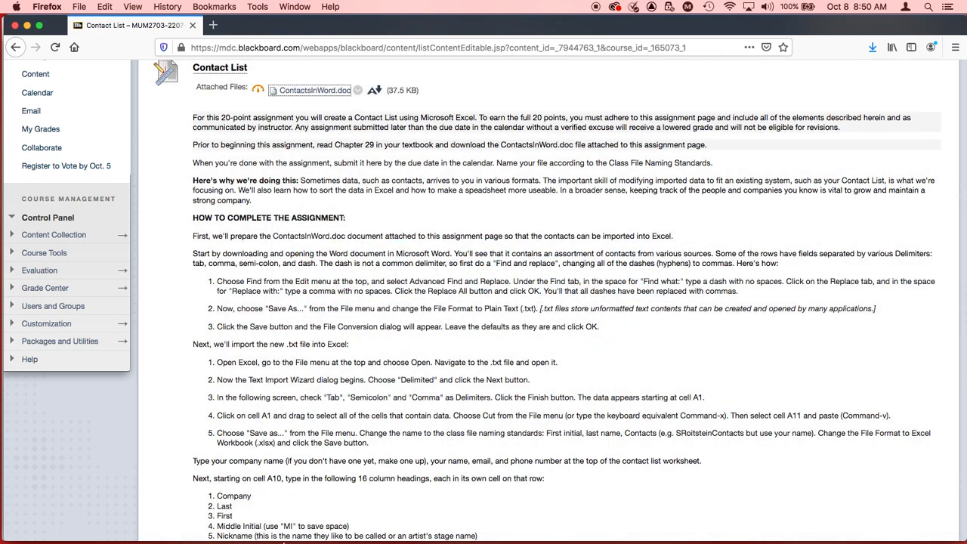
{"action": "mouse_move", "coordinate": [300, 523]}
{"action": "left_click", "coordinate": [422, 527]}
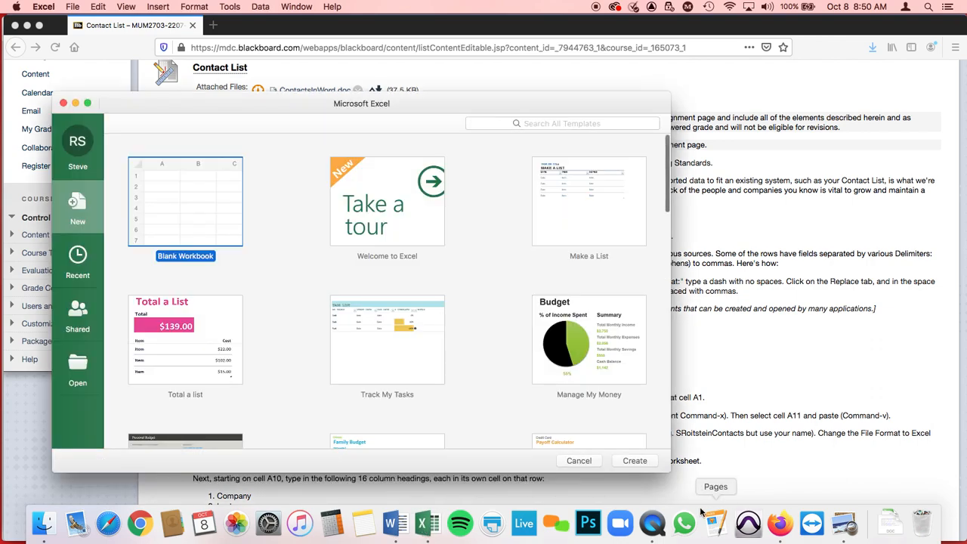
{"action": "left_click", "coordinate": [634, 460]}
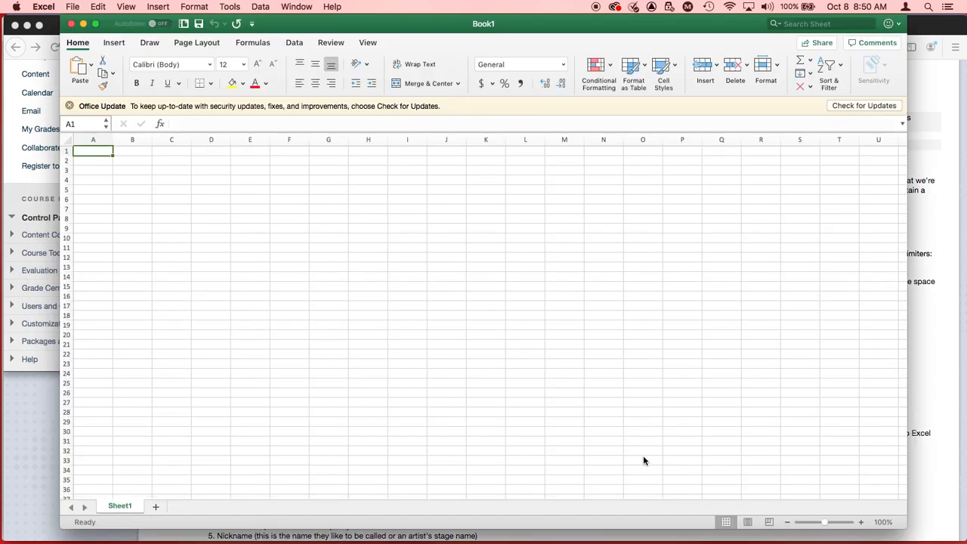
Step: Recheck the import instructions in Firefox, then open ContactsInWord-1.txt from the Desktop in Excel
{"action": "key", "text": "super+Tab"}
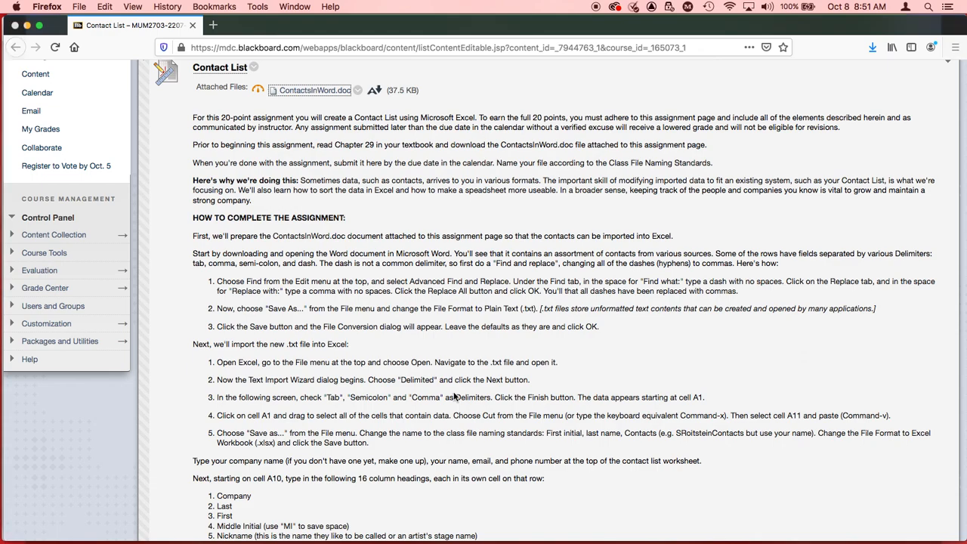
{"action": "key", "text": "super+Tab"}
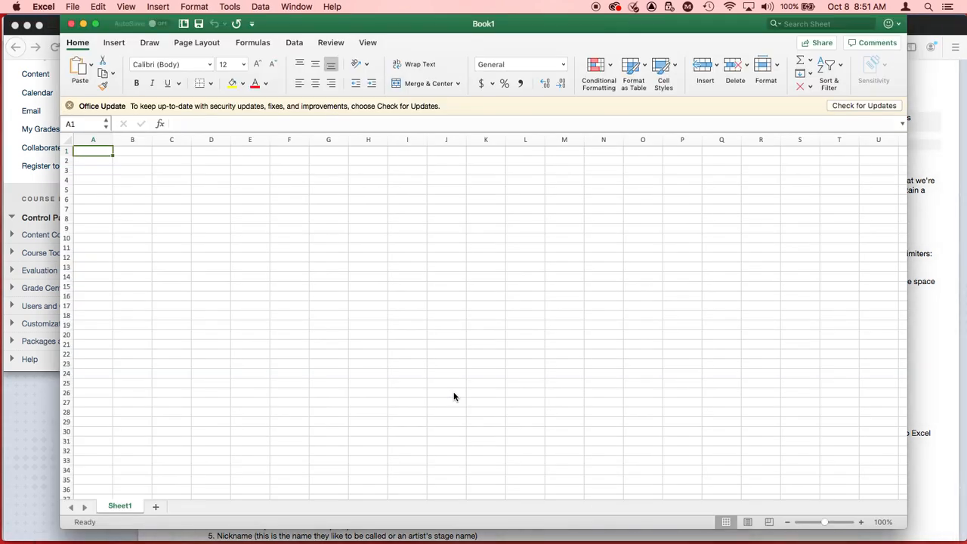
{"action": "left_click", "coordinate": [74, 6]}
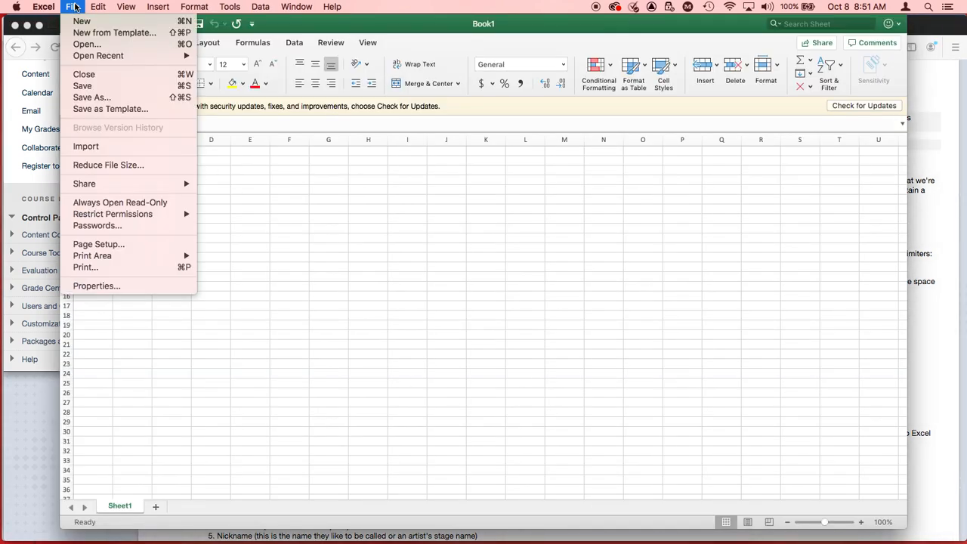
{"action": "left_click", "coordinate": [86, 44]}
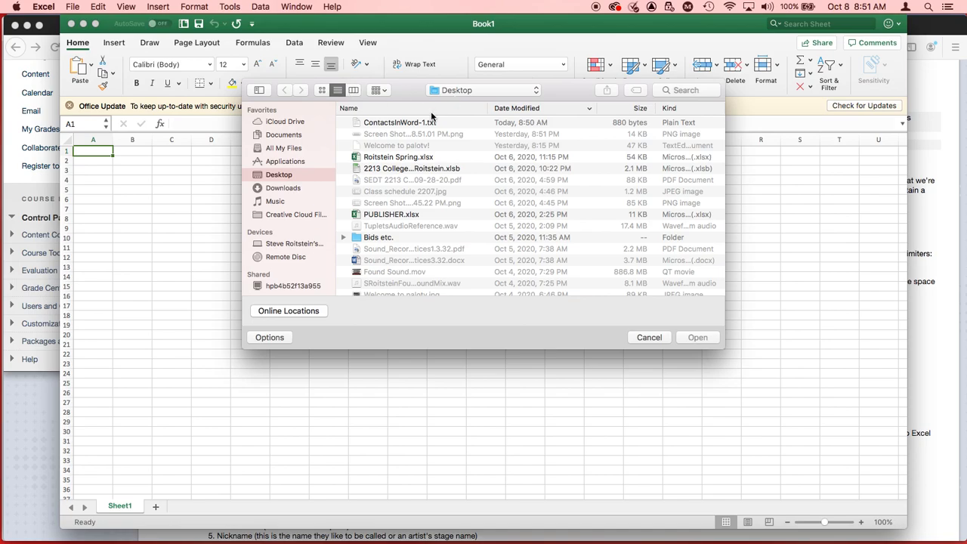
{"action": "left_click", "coordinate": [413, 124]}
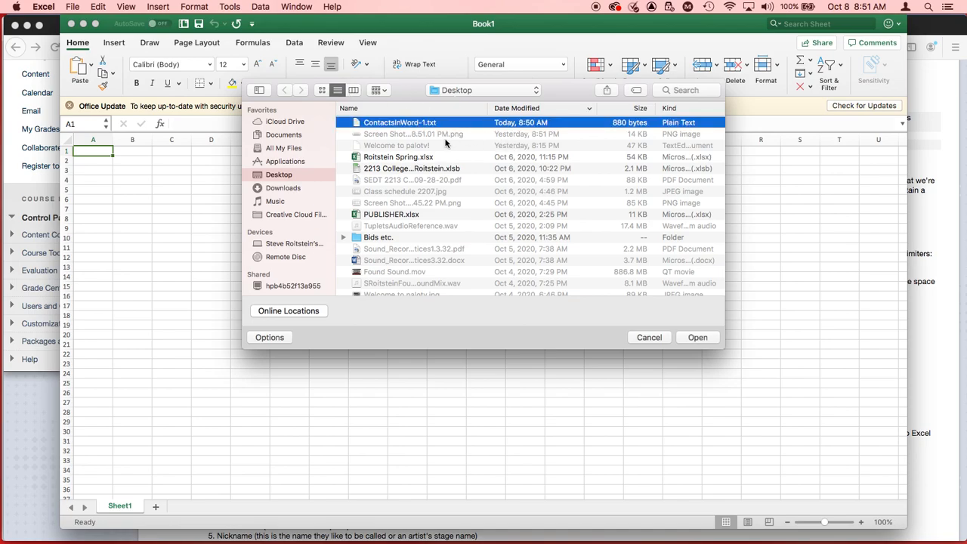
{"action": "left_click", "coordinate": [698, 337]}
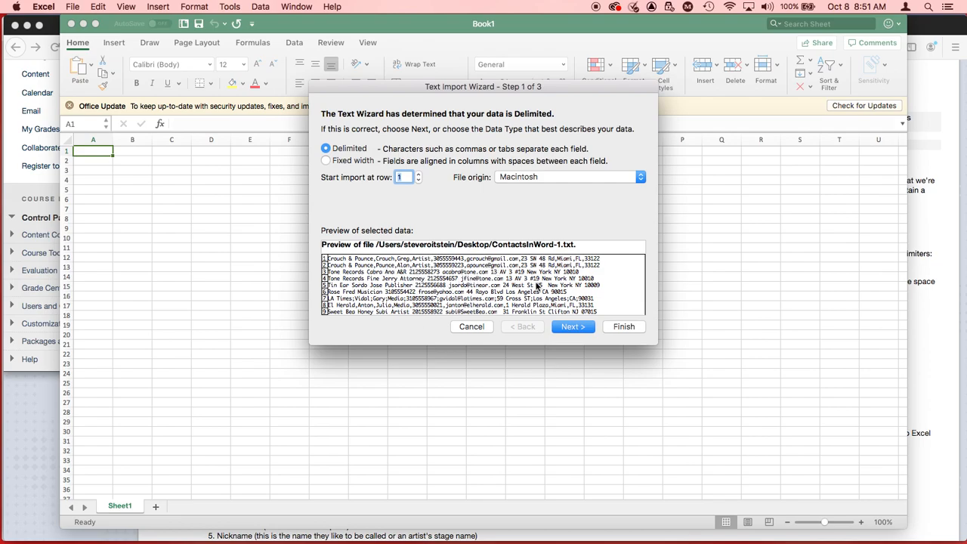
Step: Import the text file as Delimited with Tab, Semicolon and Comma as delimiters, then widen column A to fit the company names
{"action": "left_click", "coordinate": [570, 328]}
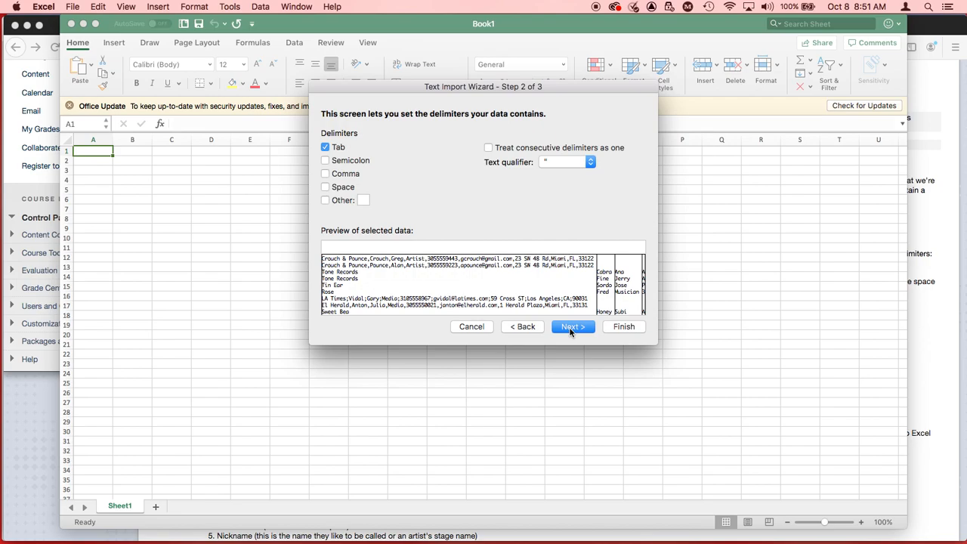
{"action": "left_click", "coordinate": [326, 161]}
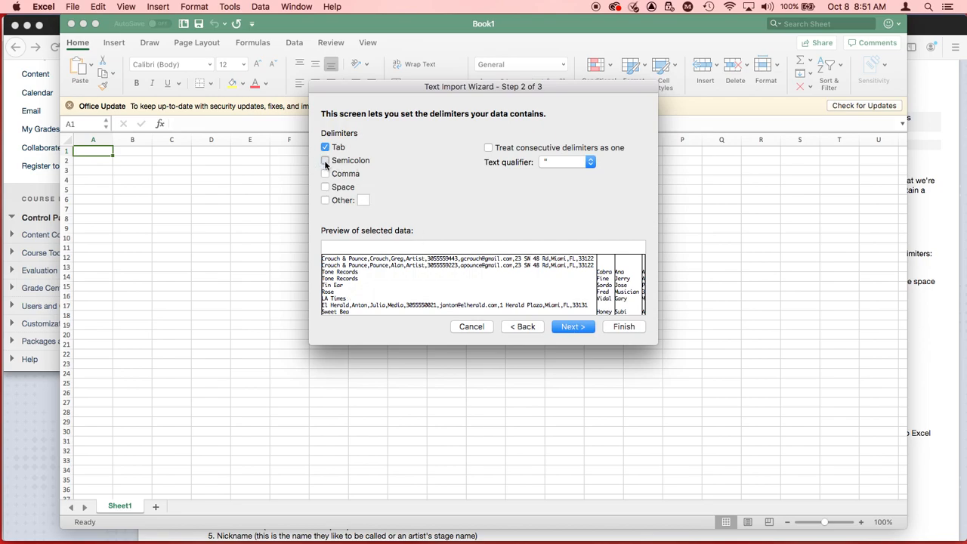
{"action": "left_click", "coordinate": [326, 175]}
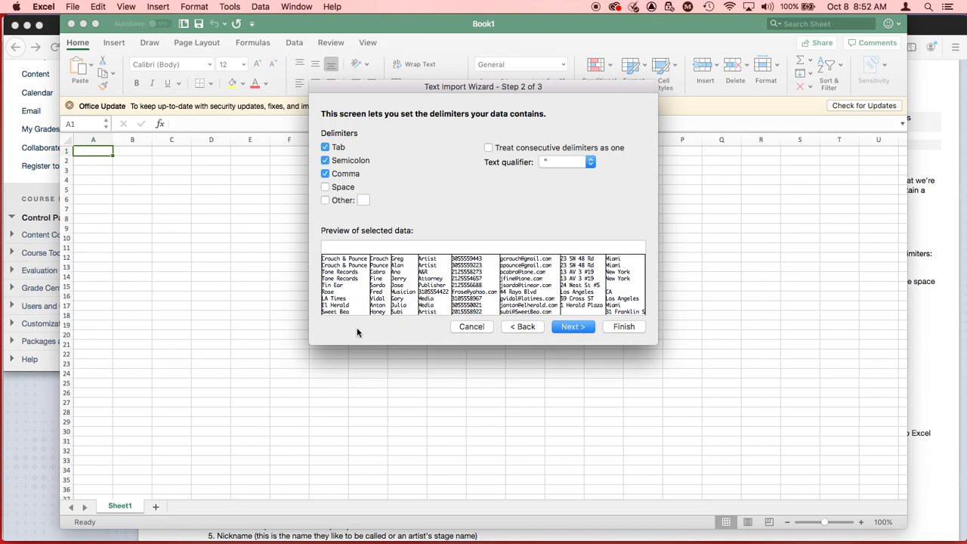
{"action": "left_click", "coordinate": [563, 329]}
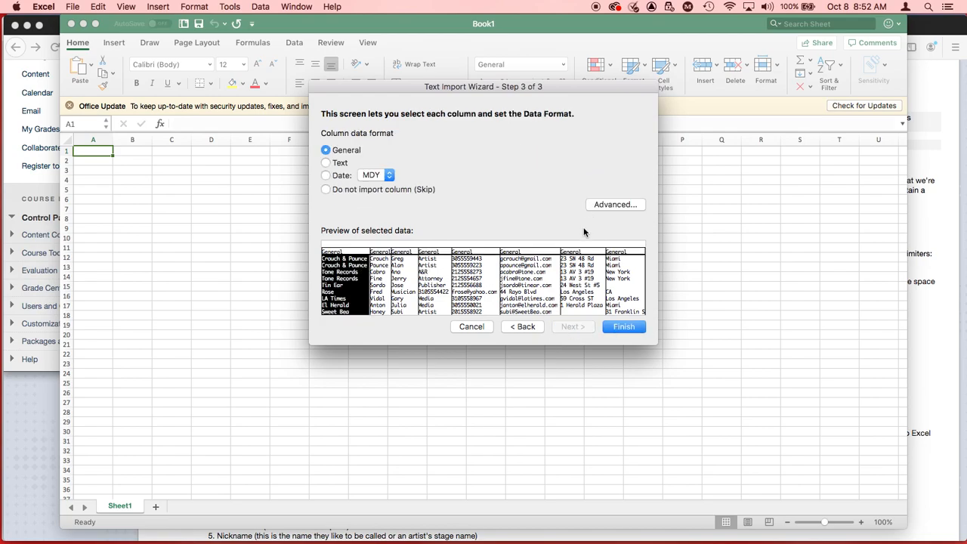
{"action": "left_click", "coordinate": [623, 326]}
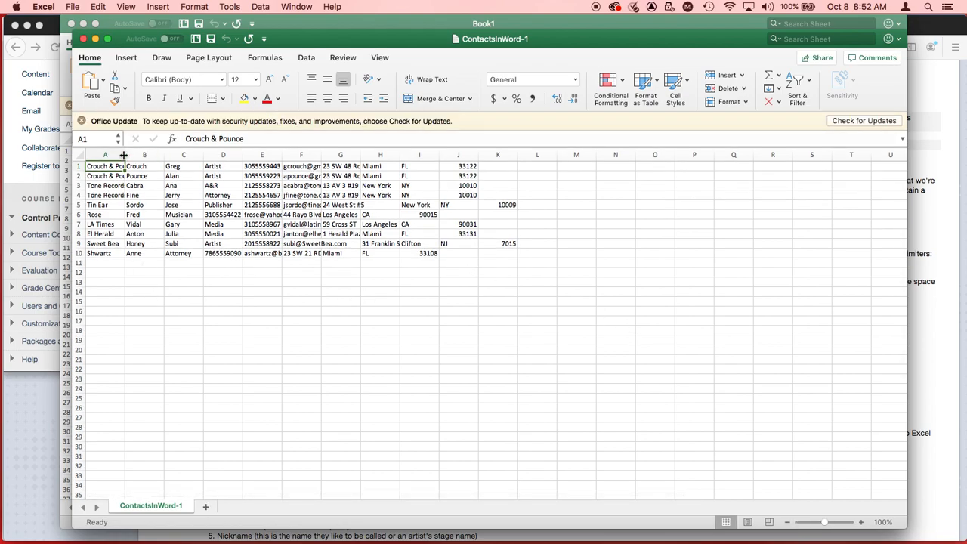
{"action": "left_click_drag", "start_coordinate": [123, 154], "coordinate": [146, 154]}
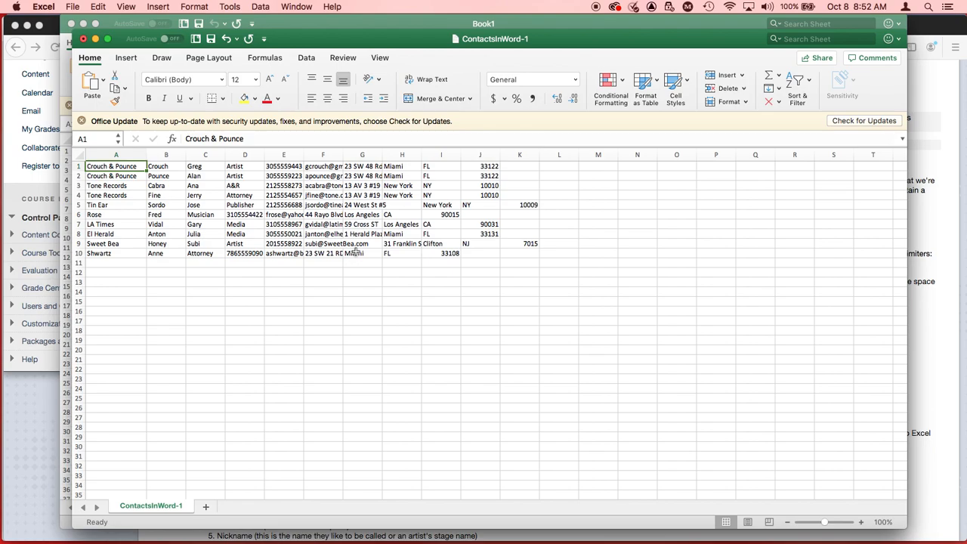
Step: Check the next instruction in Firefox, then move the imported contact data from A1:L10 to start at cell A11 in Excel
{"action": "key", "text": "super+Tab"}
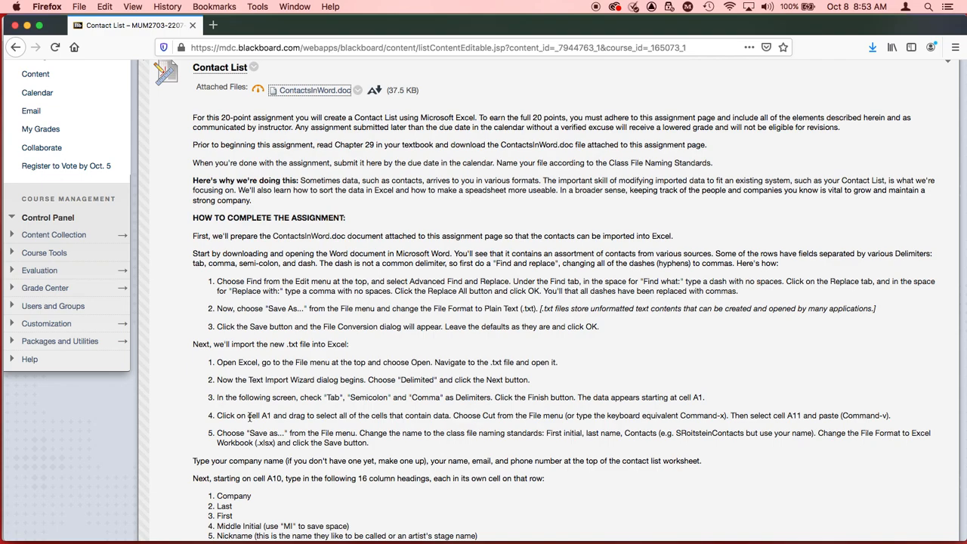
{"action": "key", "text": "super+Tab"}
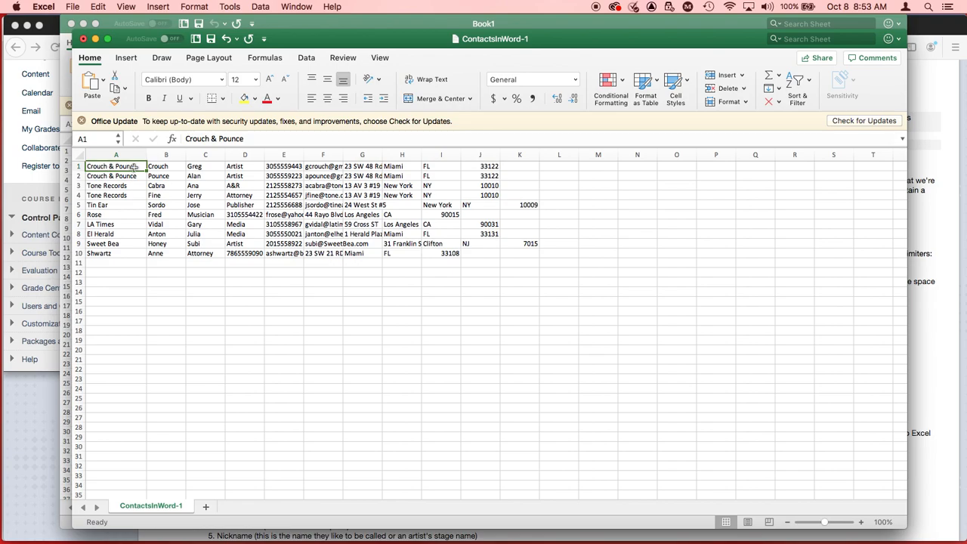
{"action": "left_click_drag", "start_coordinate": [133, 165], "coordinate": [543, 259]}
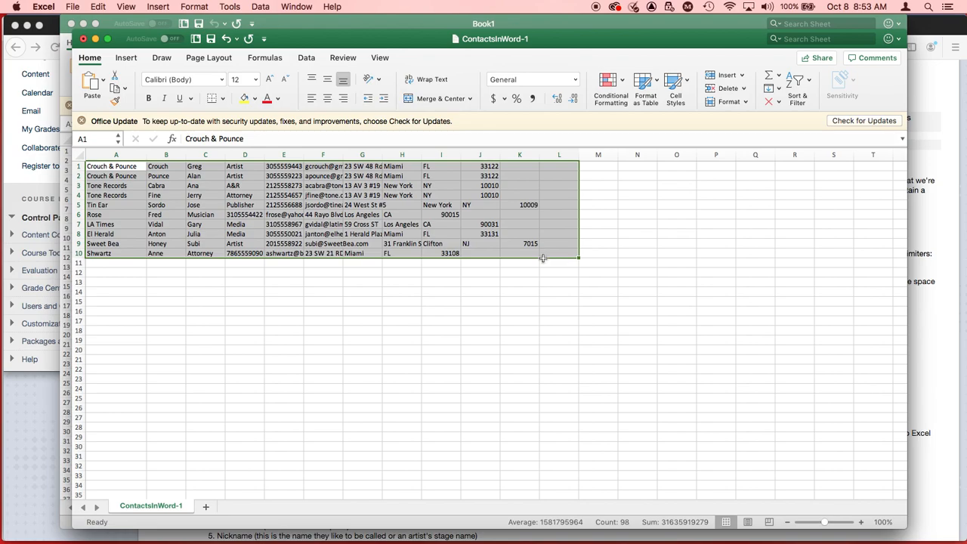
{"action": "key", "text": "super+c"}
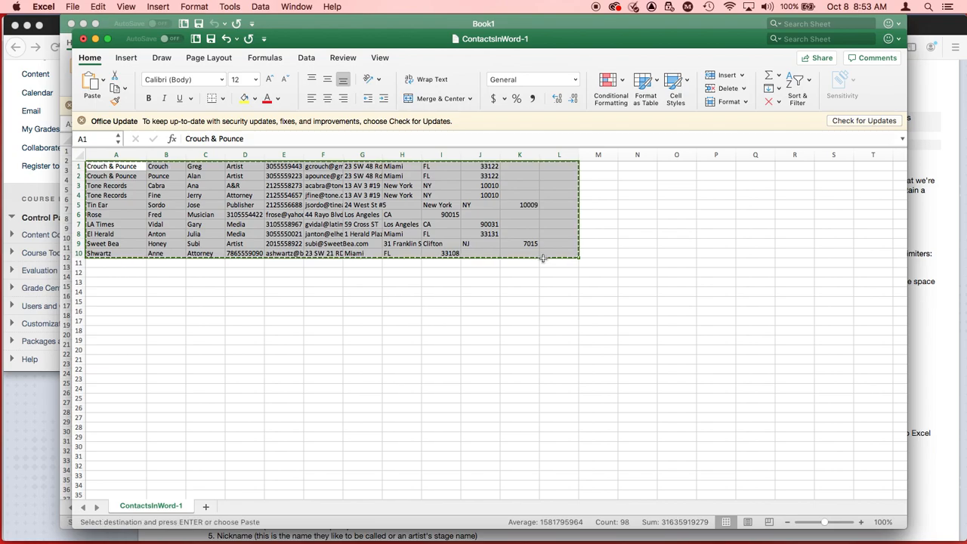
{"action": "left_click", "coordinate": [130, 263]}
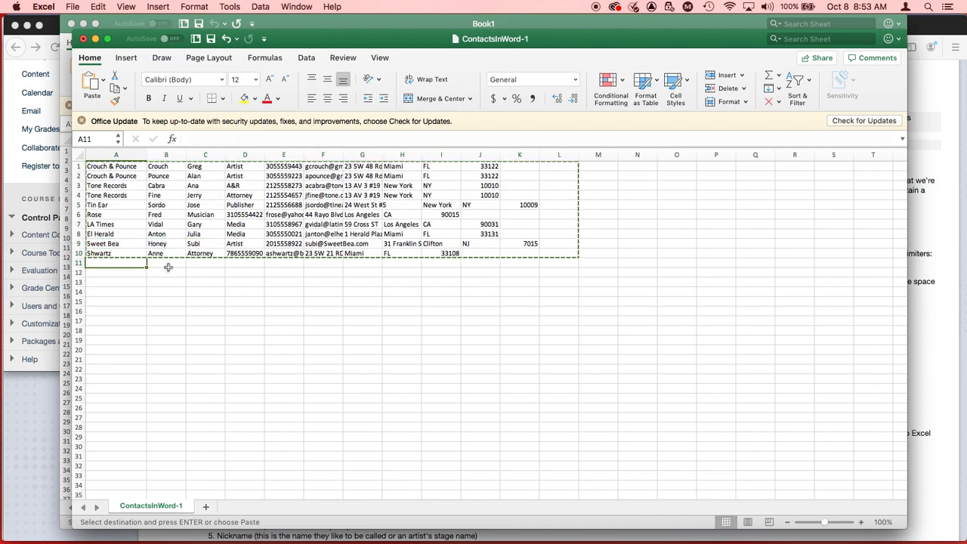
{"action": "key", "text": "super+v"}
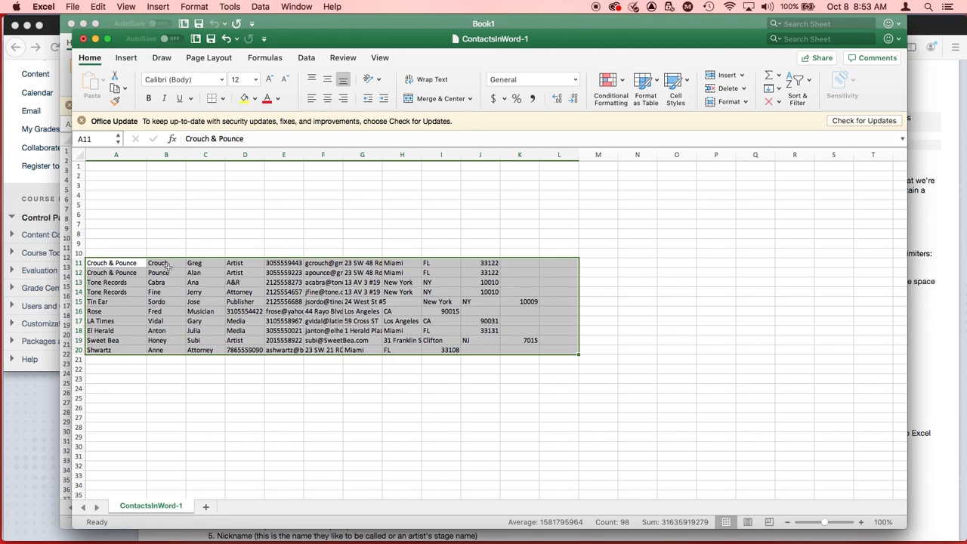
Step: Check the file-naming instructions in Firefox, then begin saving the Excel sheet under a new name prefixed with the first initial and last name
{"action": "key", "text": "super+Tab"}
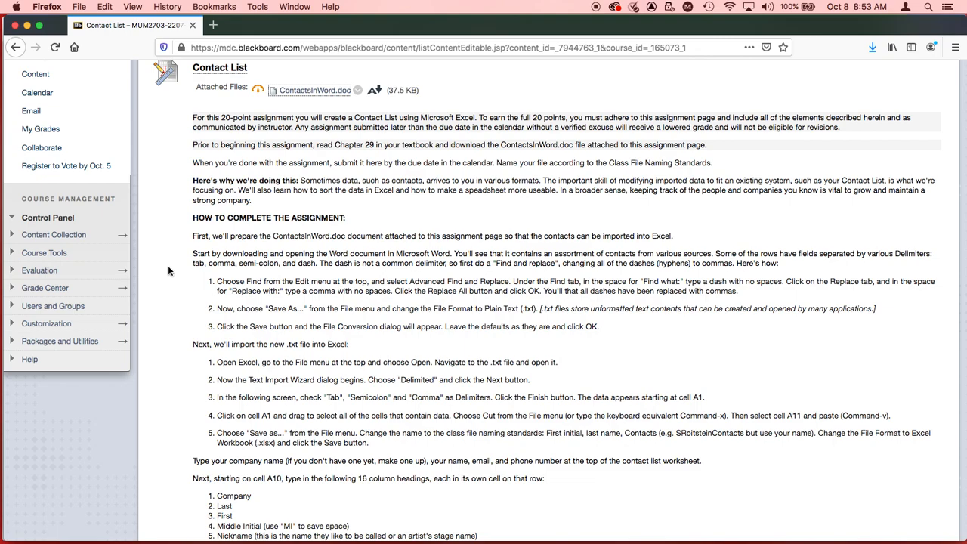
{"action": "key", "text": "super+Tab"}
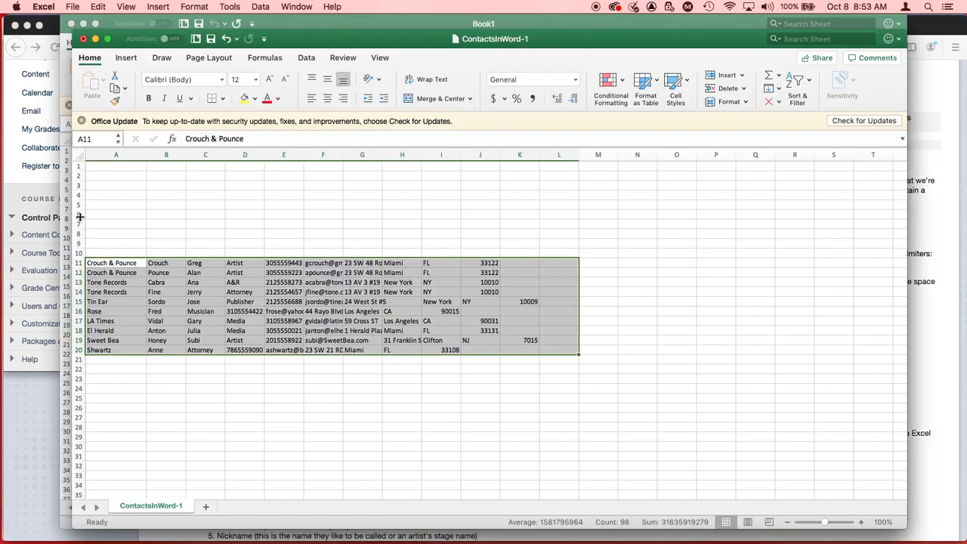
{"action": "left_click", "coordinate": [73, 6]}
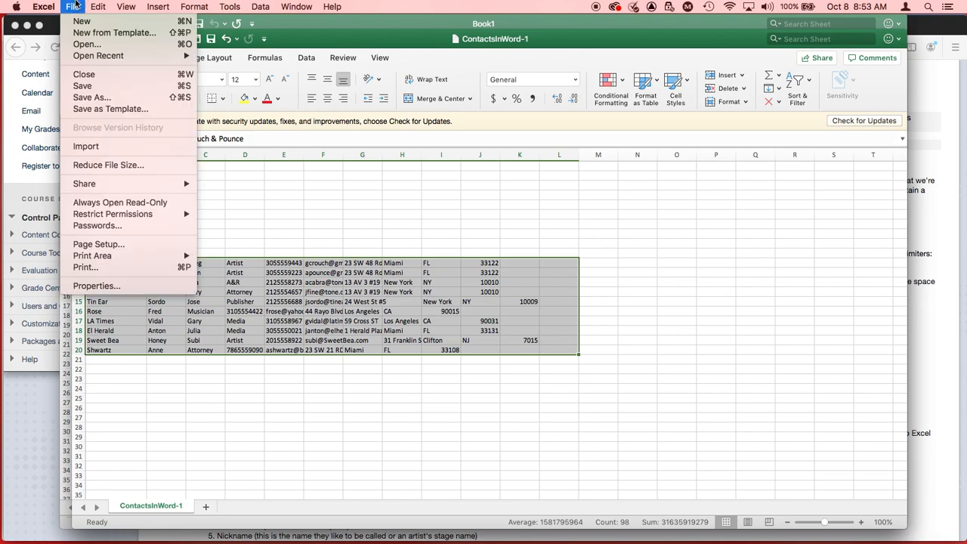
{"action": "left_click", "coordinate": [91, 98]}
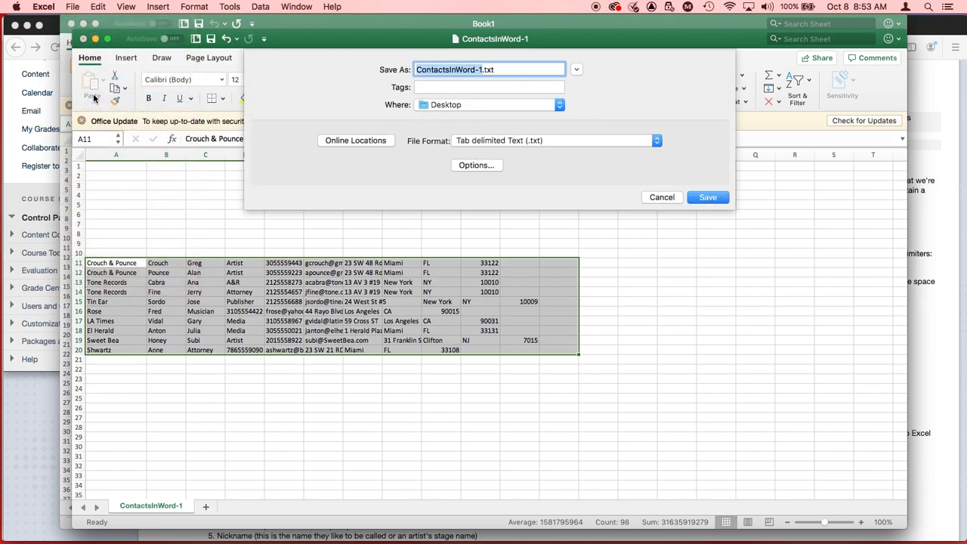
{"action": "key", "text": "Left"}
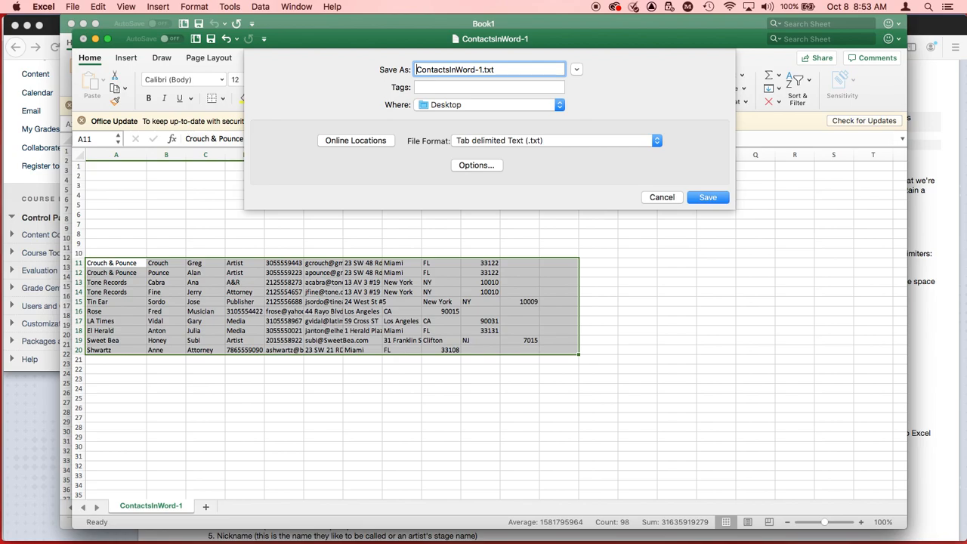
{"action": "type", "text": "SRoitstein"}
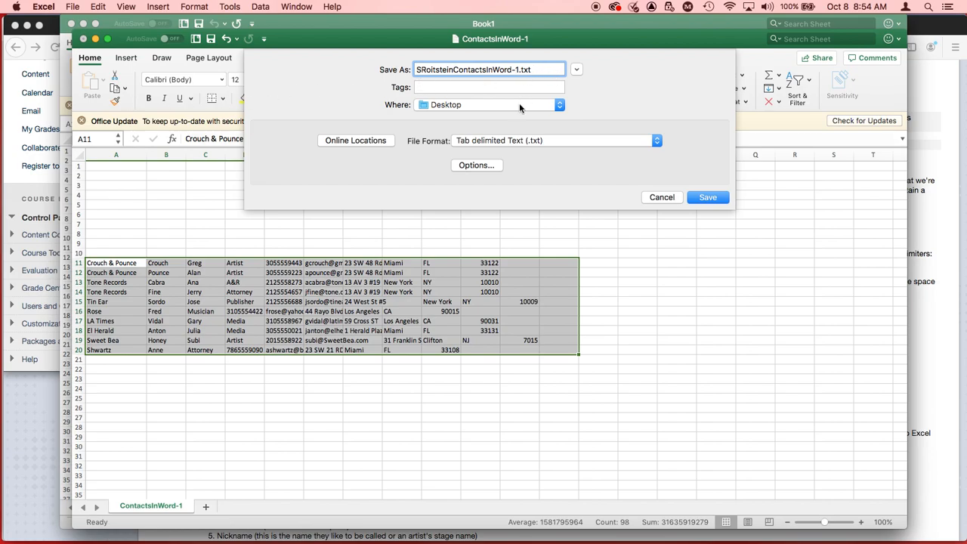
Step: Replace the rest of the file name with ContactList and save to the Desktop in Excel Workbook (.xlsx) format
{"action": "left_click", "coordinate": [539, 69]}
{"action": "left_click_drag", "start_coordinate": [539, 69], "coordinate": [453, 69]}
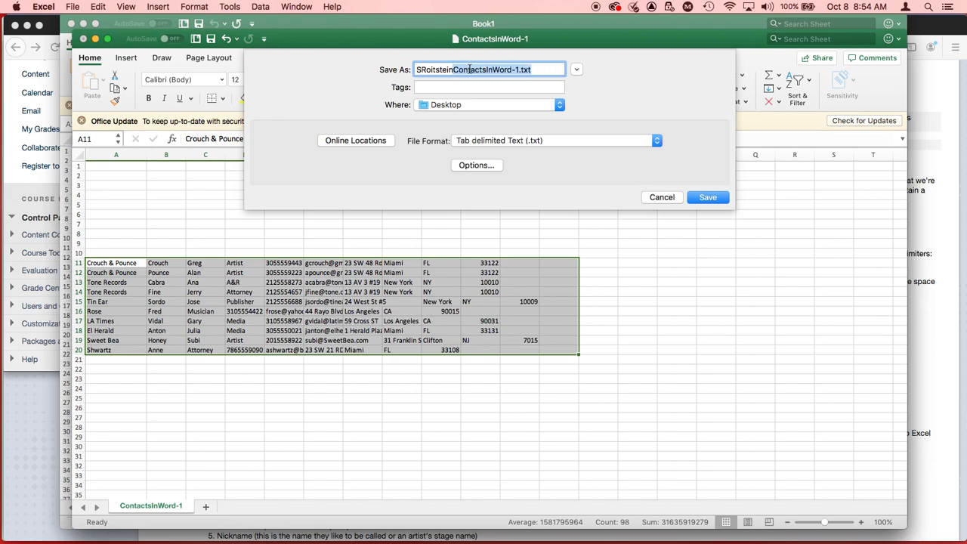
{"action": "type", "text": "ContactList"}
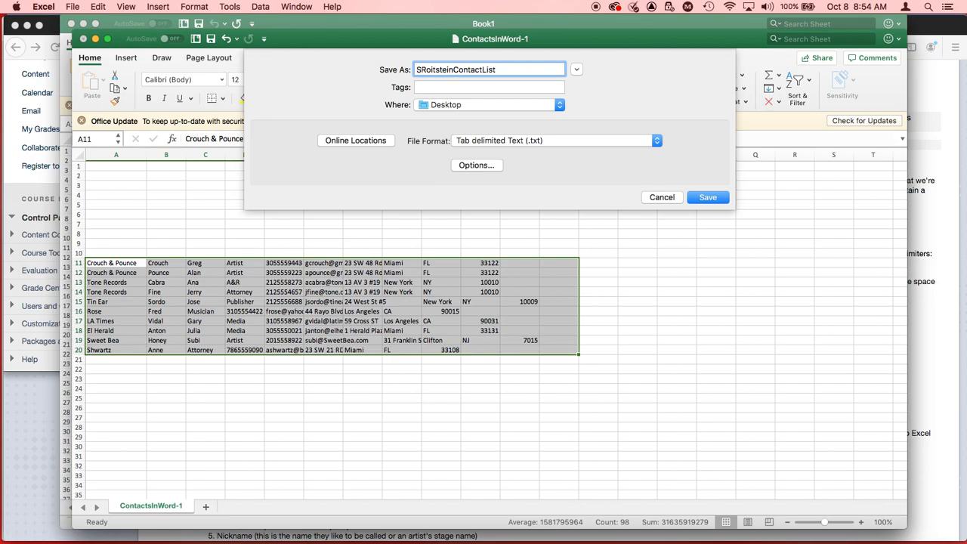
{"action": "left_click", "coordinate": [493, 142]}
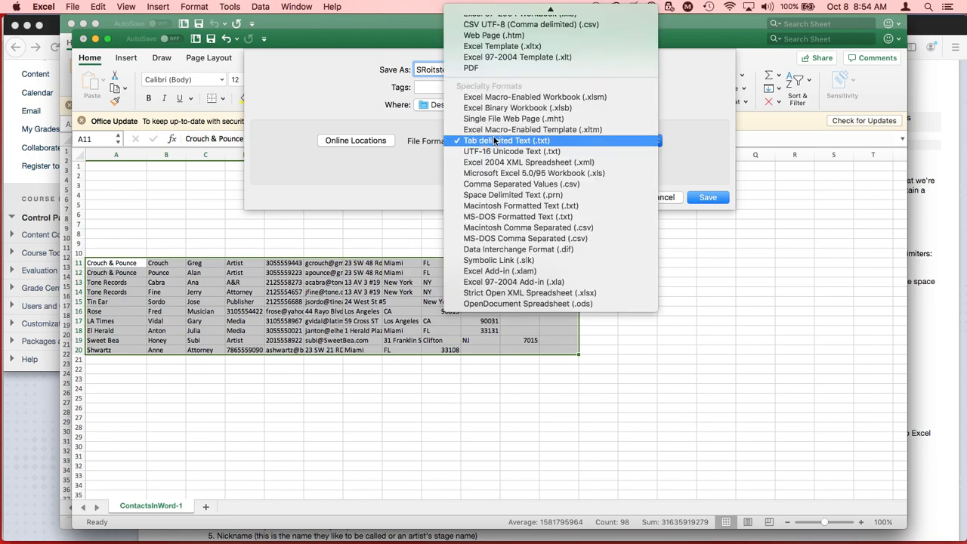
{"action": "scroll", "coordinate": [514, 83], "scroll_direction": "up", "scroll_amount": 3}
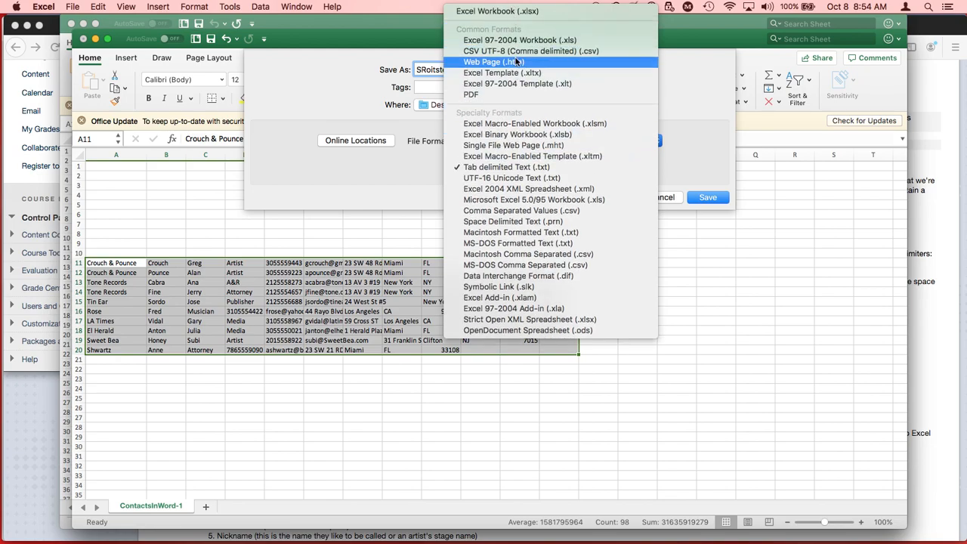
{"action": "left_click", "coordinate": [522, 14]}
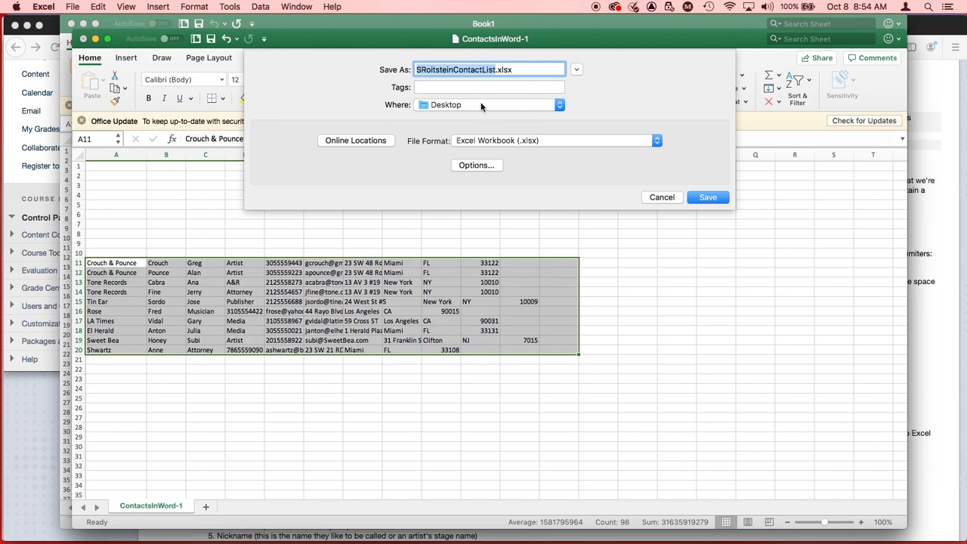
{"action": "left_click", "coordinate": [707, 197]}
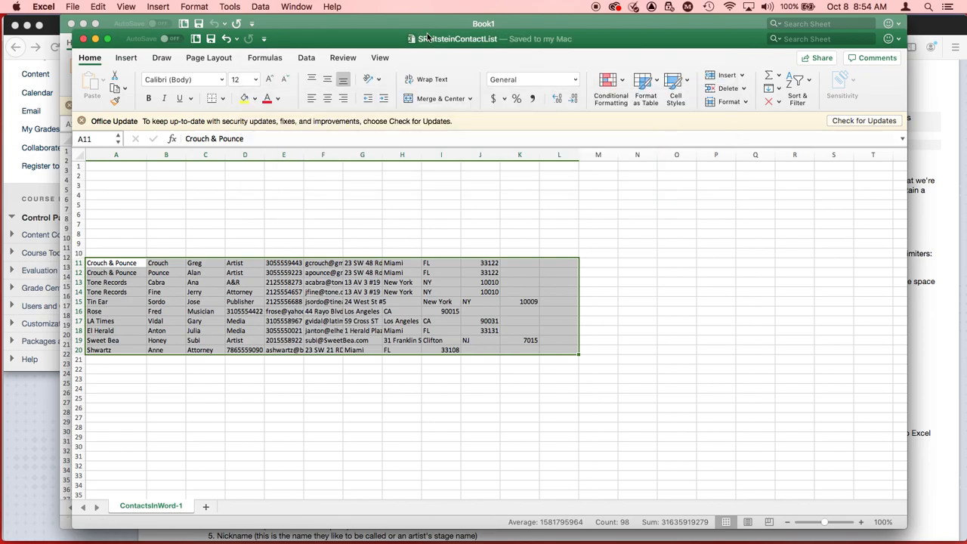
Step: Close the blank workbook Book1 and reposition the saved contact list window
{"action": "key", "text": "super+w"}
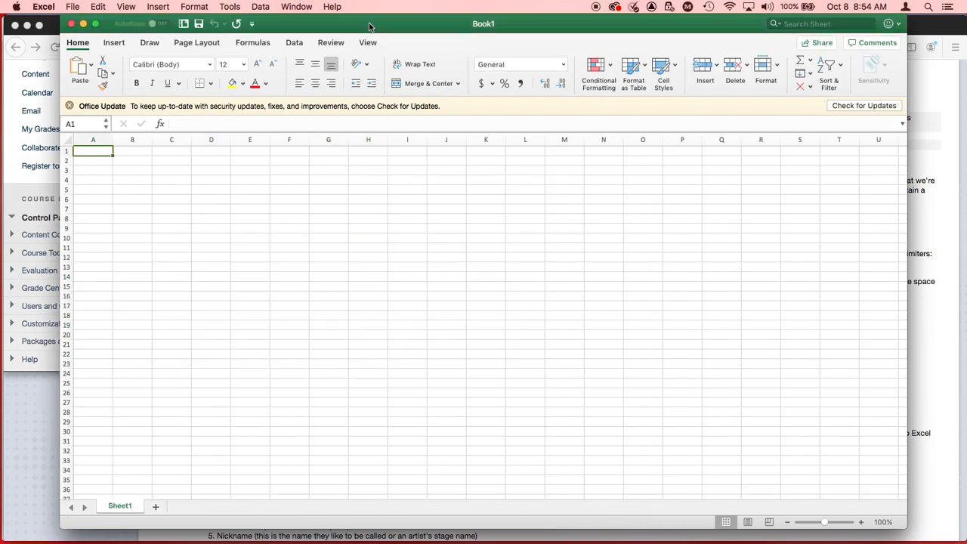
{"action": "left_click", "coordinate": [72, 27]}
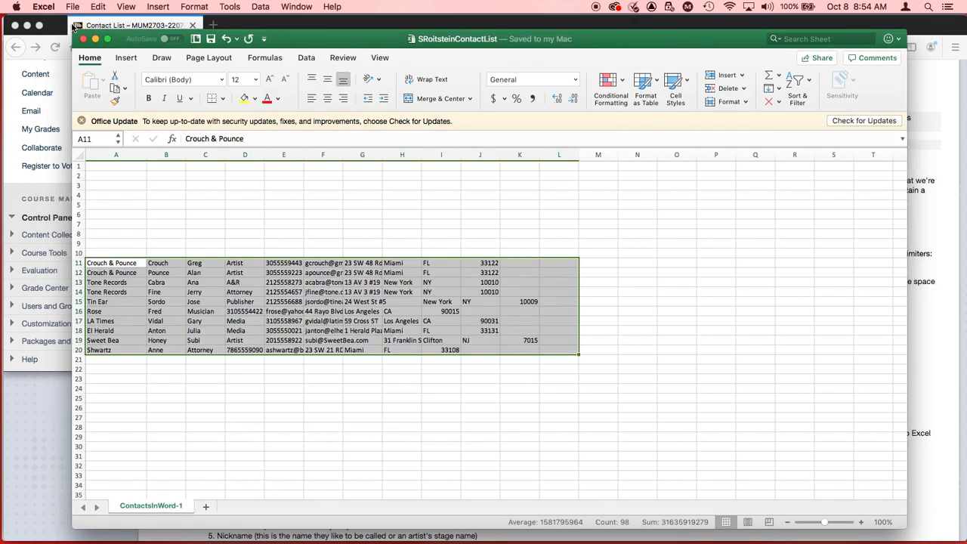
{"action": "left_click_drag", "start_coordinate": [372, 43], "coordinate": [354, 30]}
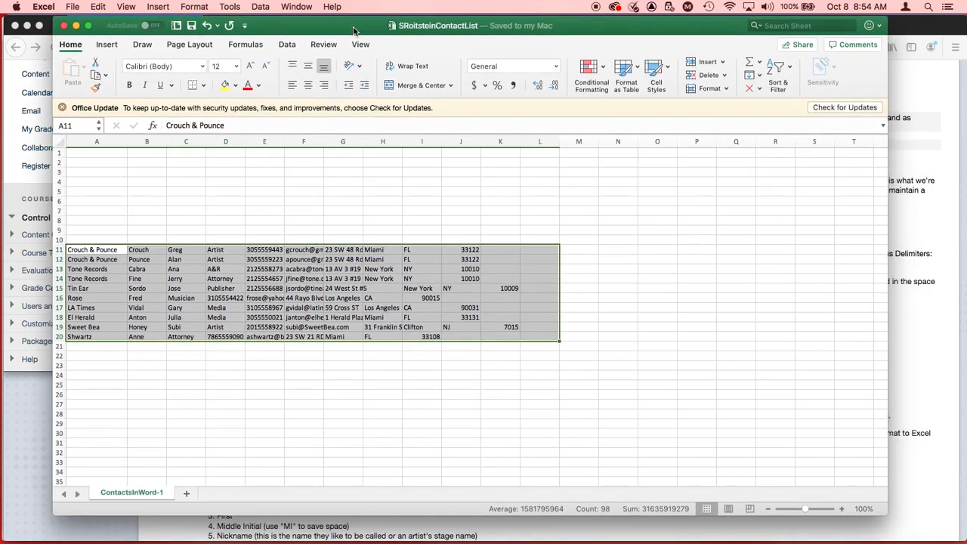
Step: Check the header instructions on the Firefox assignment page, then enter the company name Heavy Mug in cell A1 of the Excel contact list
{"action": "key", "text": "super+Tab"}
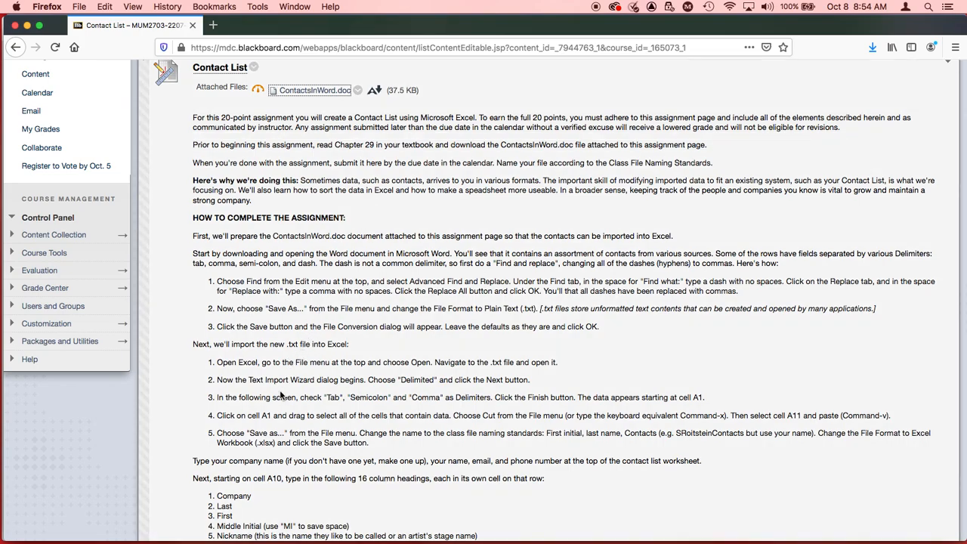
{"action": "scroll", "coordinate": [264, 437], "scroll_direction": "down", "scroll_amount": 2}
{"action": "scroll", "coordinate": [264, 437], "scroll_direction": "up", "scroll_amount": 5}
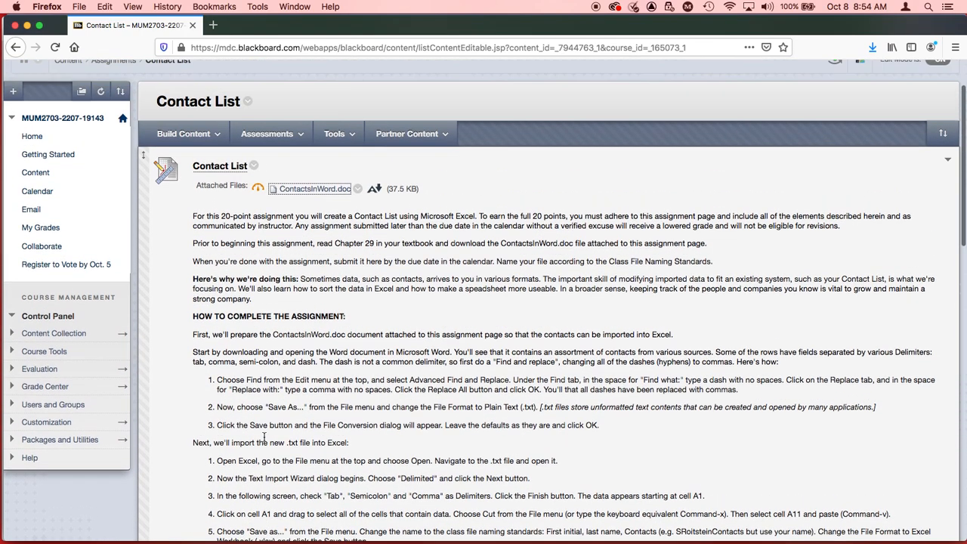
{"action": "scroll", "coordinate": [264, 437], "scroll_direction": "down", "scroll_amount": 5}
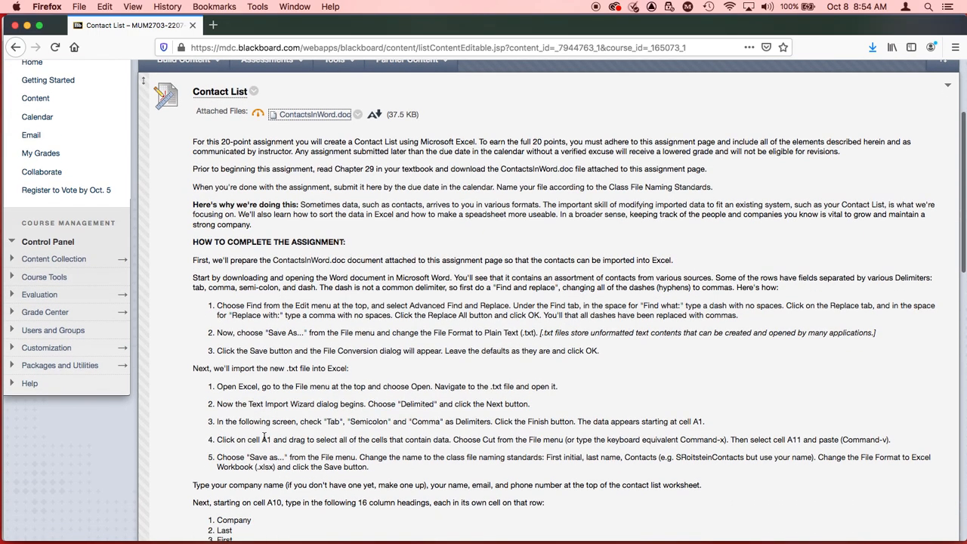
{"action": "scroll", "coordinate": [263, 436], "scroll_direction": "down", "scroll_amount": 2}
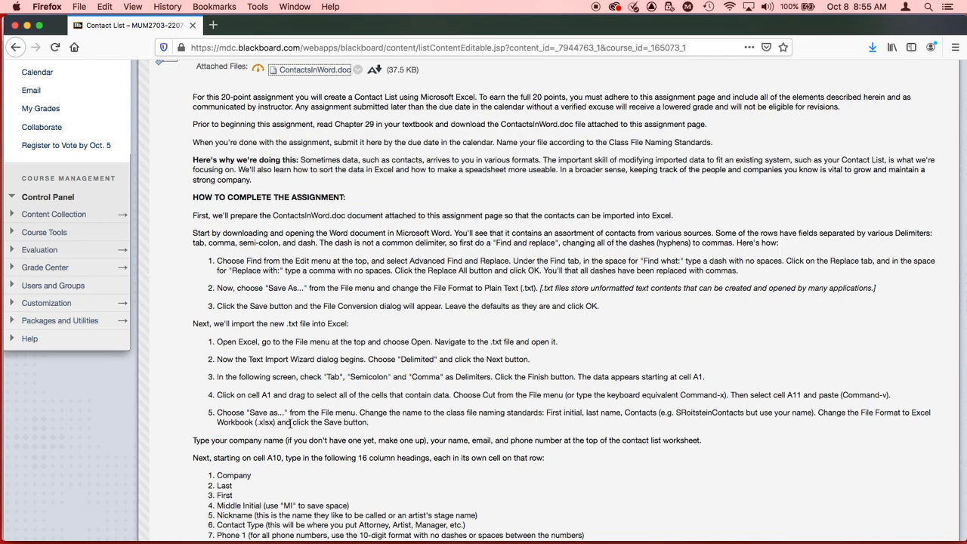
{"action": "scroll", "coordinate": [301, 427], "scroll_direction": "down", "scroll_amount": 1}
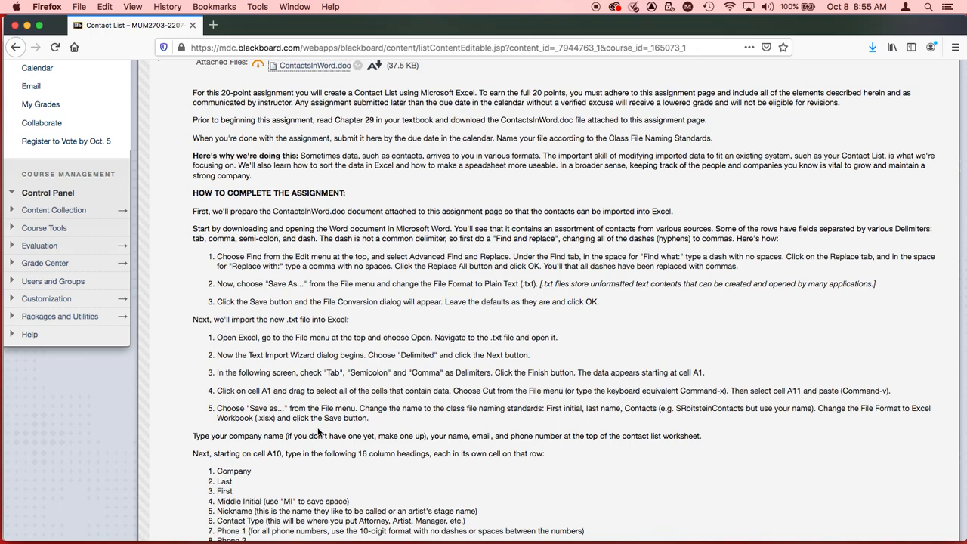
{"action": "key", "text": "super+Tab"}
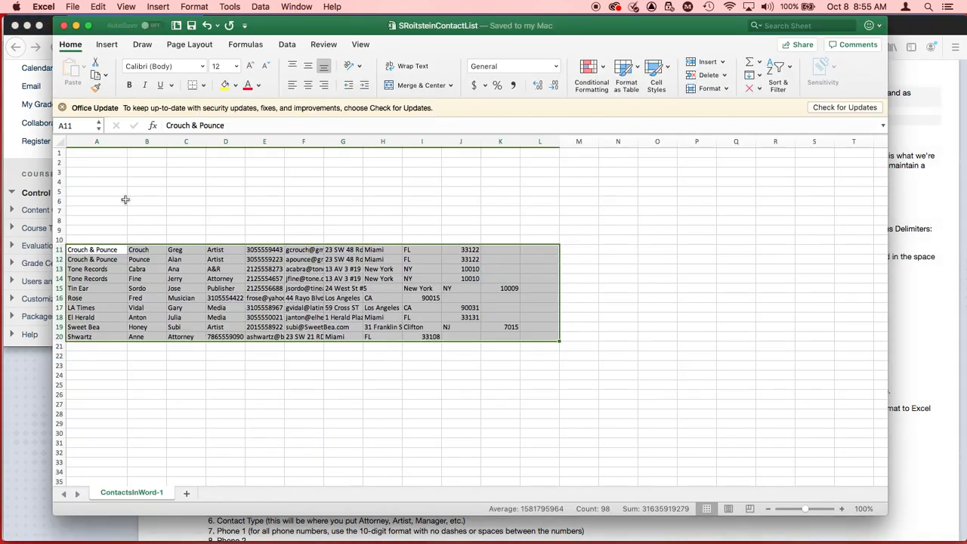
{"action": "left_click", "coordinate": [104, 155]}
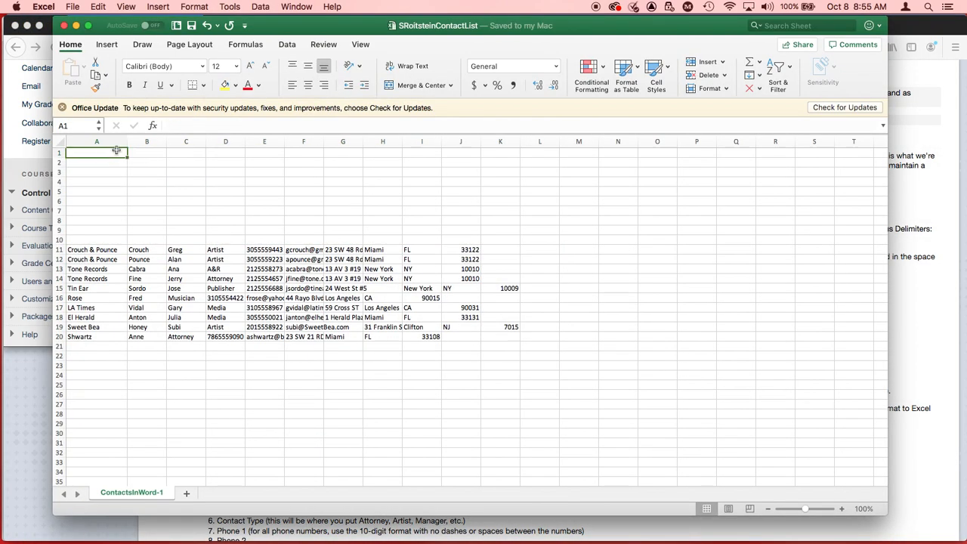
{"action": "type", "text": "Heavy Mug"}
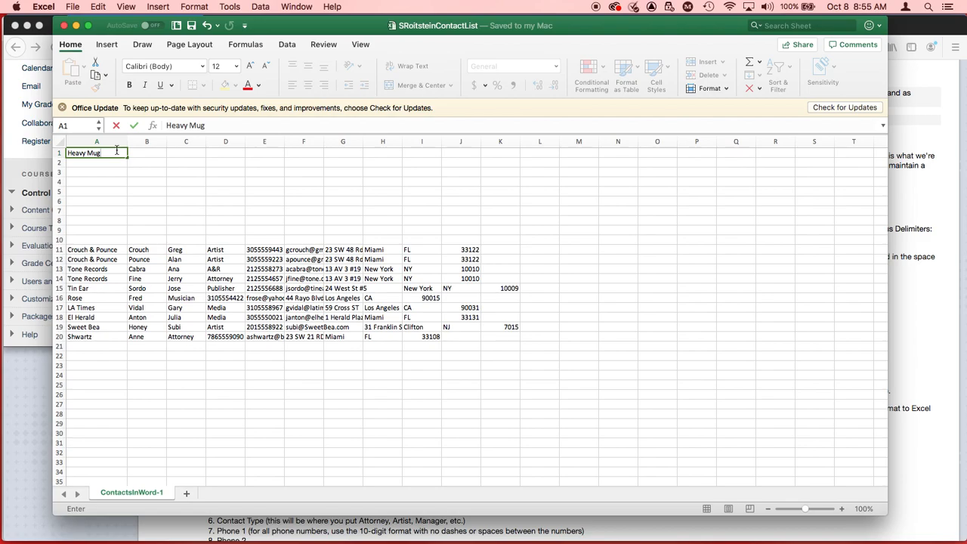
{"action": "key", "text": "Return"}
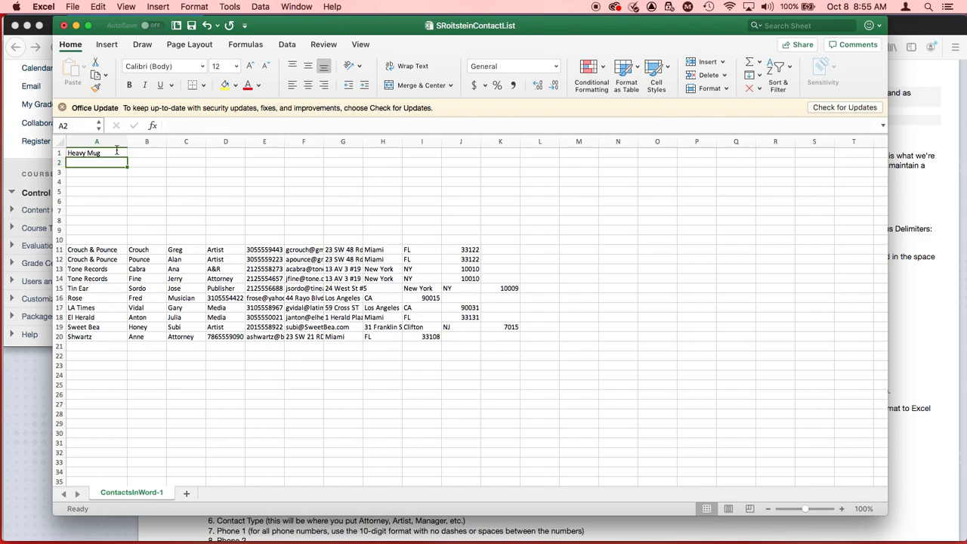
Step: Enter the list owner's full name in cell A2 and their e-mail address in cell A3
{"action": "type", "text": "Steve"}
{"action": "type", "text": "Roitstein"}
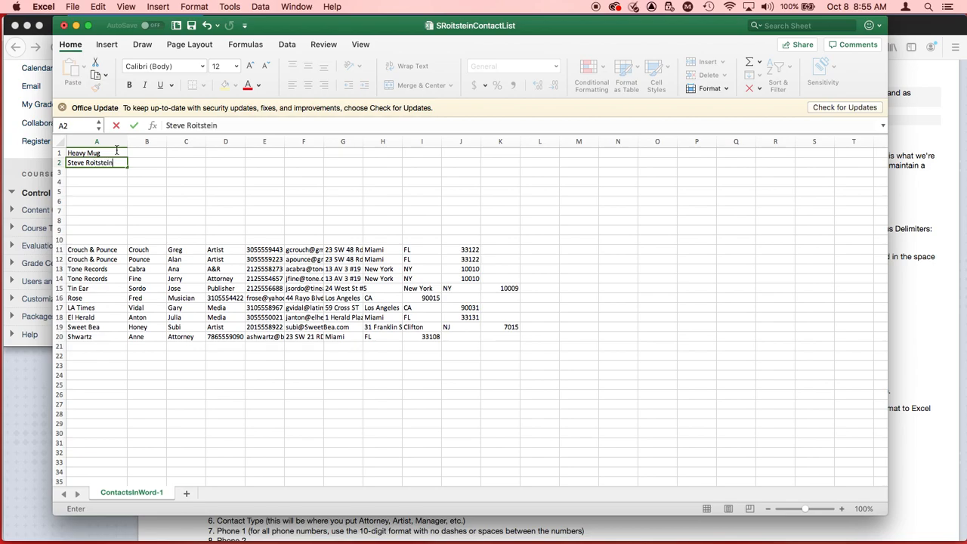
{"action": "key", "text": "Return"}
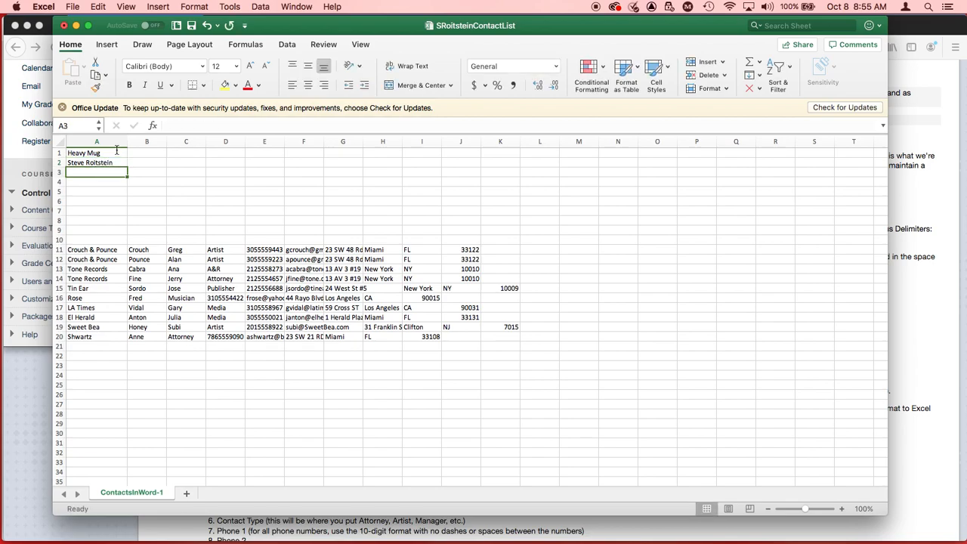
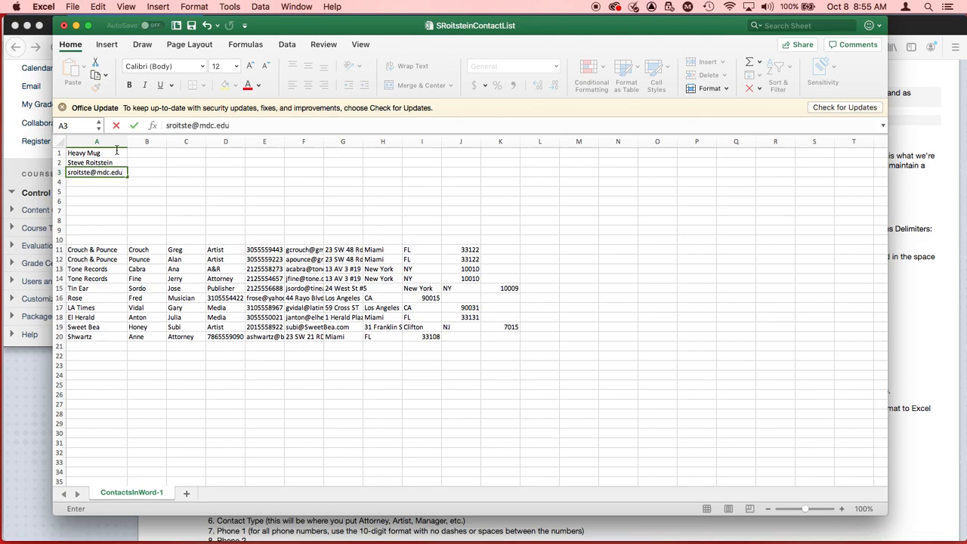
{"action": "key", "text": "Return"}
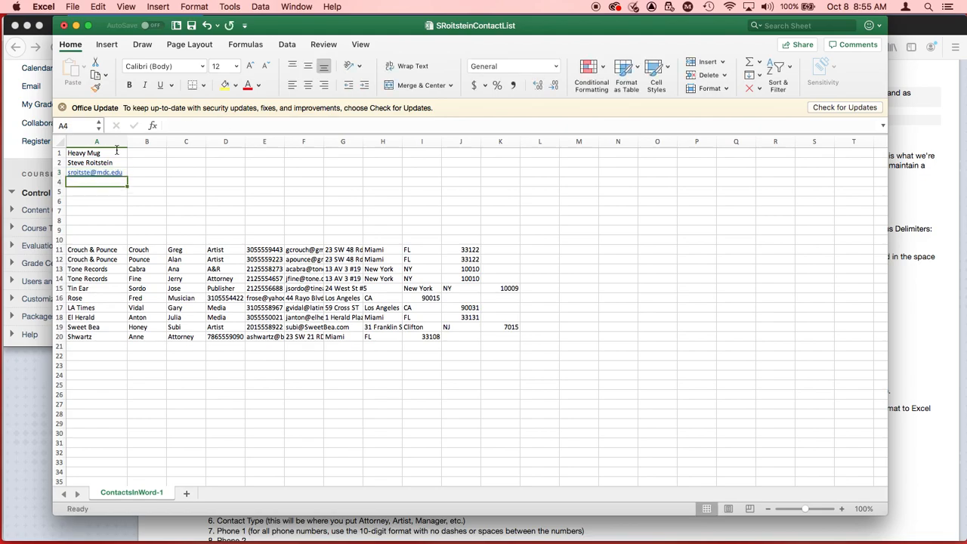
Step: Look up the required column headings in Firefox, then shrink and move the Excel window beside that list
{"action": "key", "text": "super+Tab"}
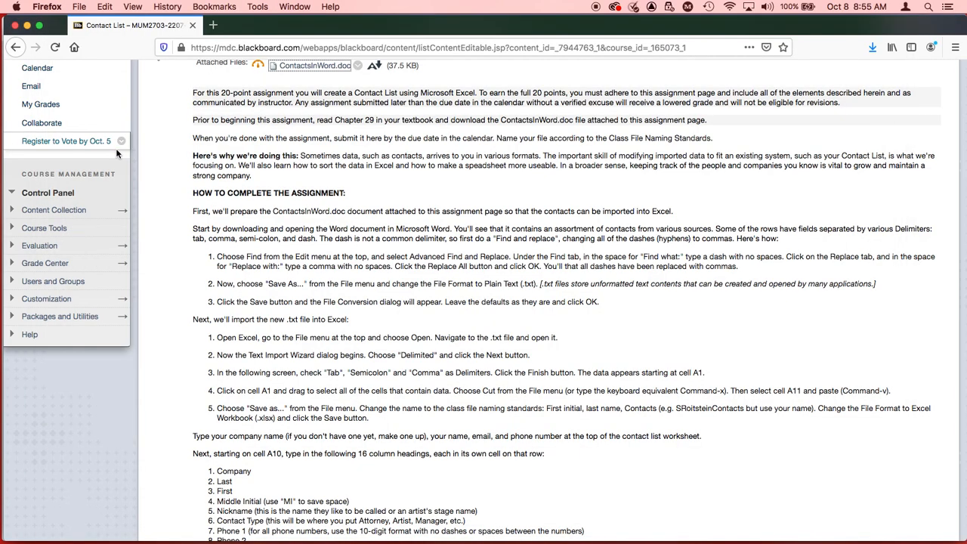
{"action": "scroll", "coordinate": [277, 250], "scroll_direction": "down", "scroll_amount": 3}
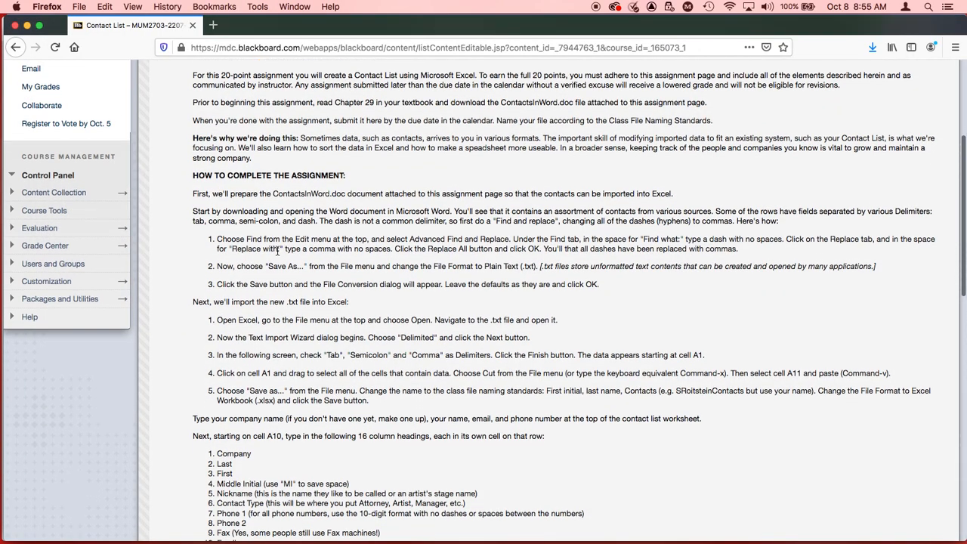
{"action": "scroll", "coordinate": [277, 250], "scroll_direction": "down", "scroll_amount": 2}
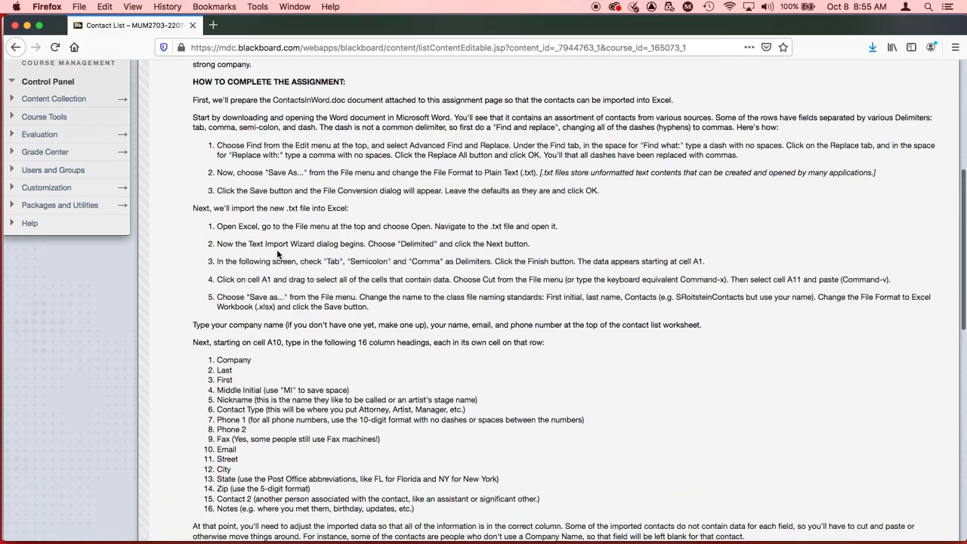
{"action": "scroll", "coordinate": [277, 256], "scroll_direction": "down", "scroll_amount": 2}
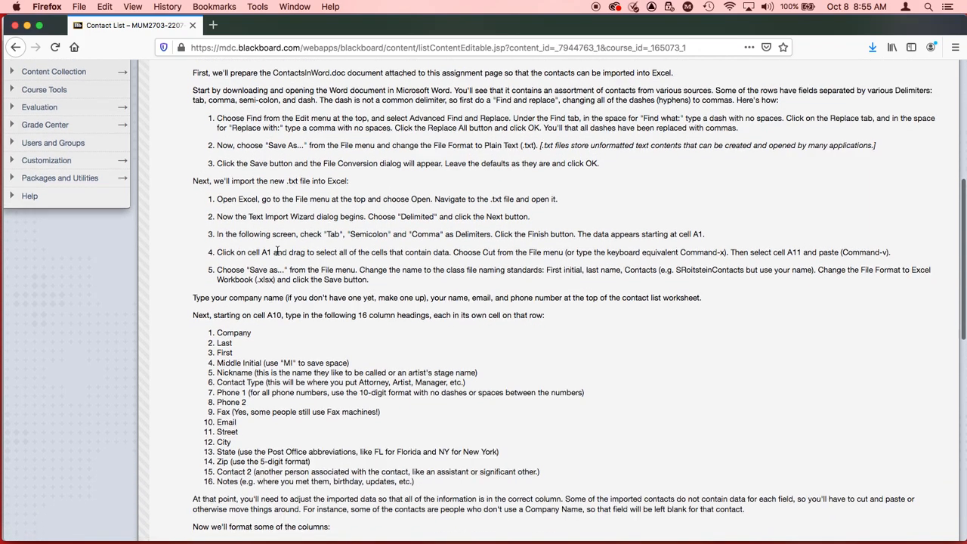
{"action": "scroll", "coordinate": [278, 254], "scroll_direction": "down", "scroll_amount": 2}
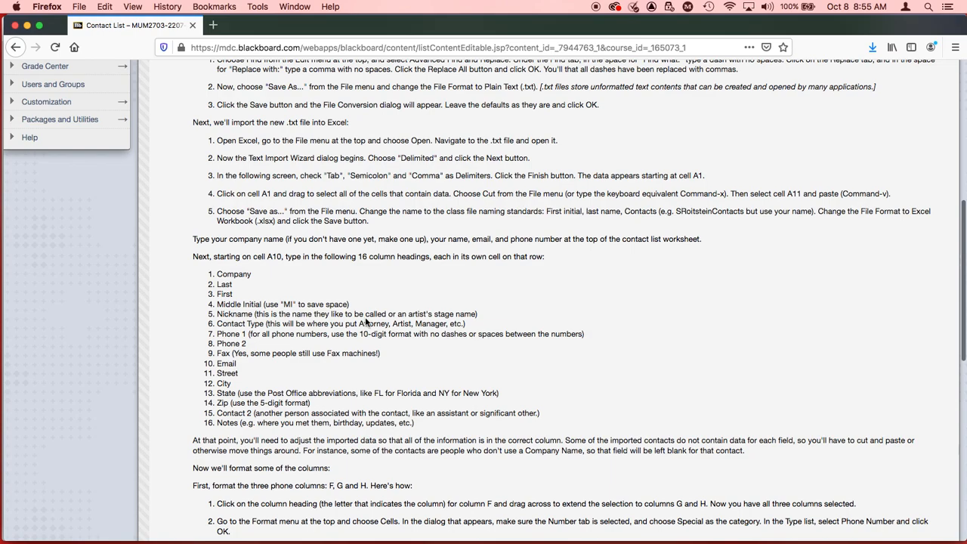
{"action": "key", "text": "super+Tab"}
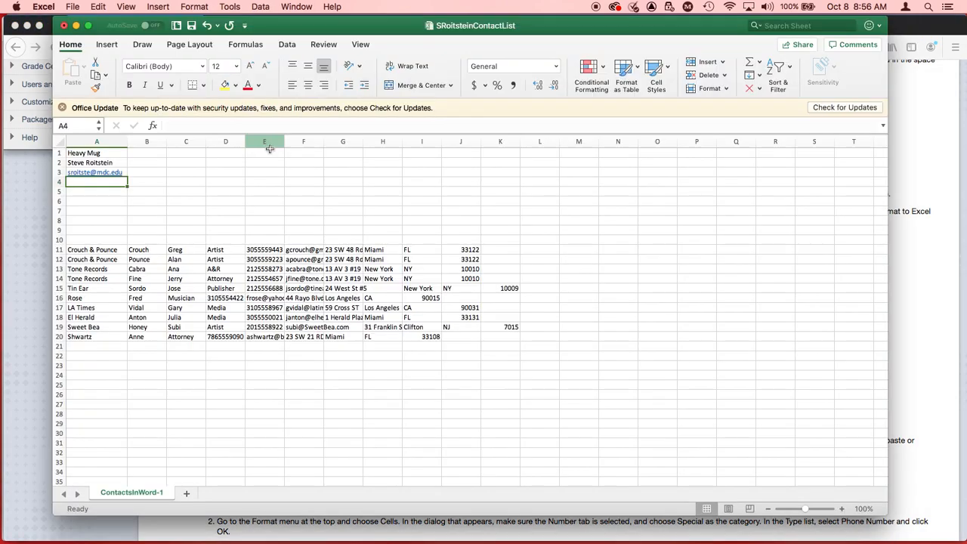
{"action": "left_click_drag", "start_coordinate": [884, 510], "coordinate": [579, 498]}
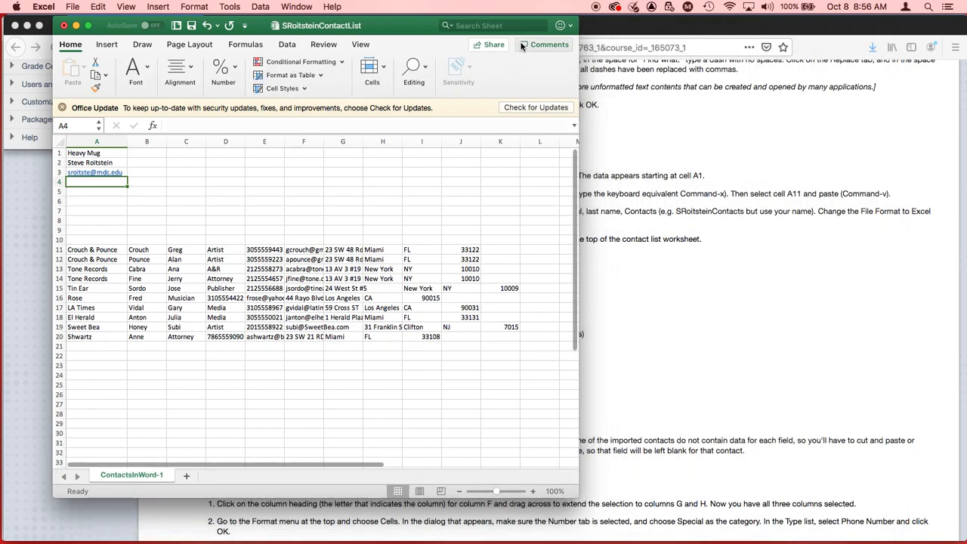
{"action": "left_click_drag", "start_coordinate": [404, 31], "coordinate": [793, 48]}
Step: Enter the column headings Company, Last and First in cells A10 to C10
{"action": "left_click", "coordinate": [496, 258]}
{"action": "type", "text": "Company"}
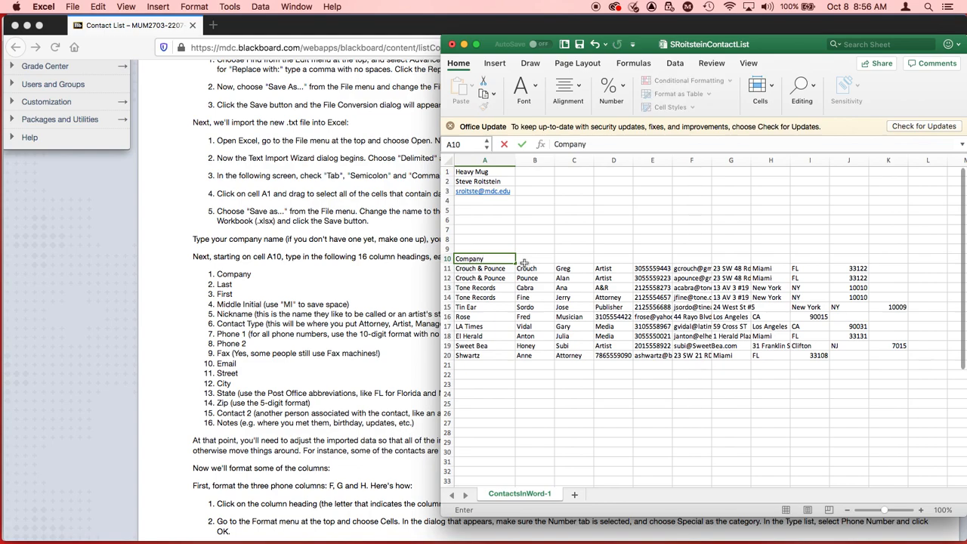
{"action": "left_click", "coordinate": [523, 261]}
{"action": "type", "text": "Las"}
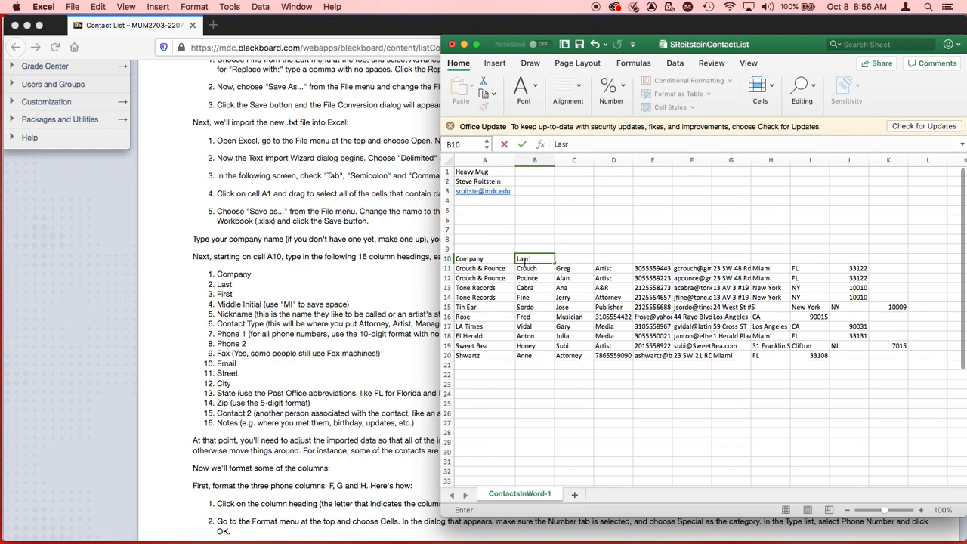
{"action": "type", "text": "t"}
{"action": "key", "text": "Tab"}
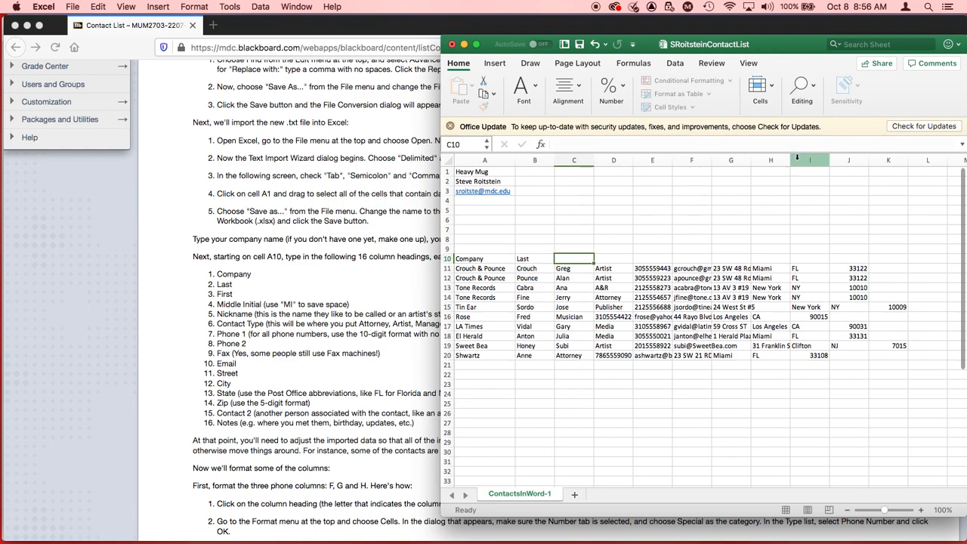
{"action": "type", "text": "First"}
{"action": "key", "text": "Tab"}
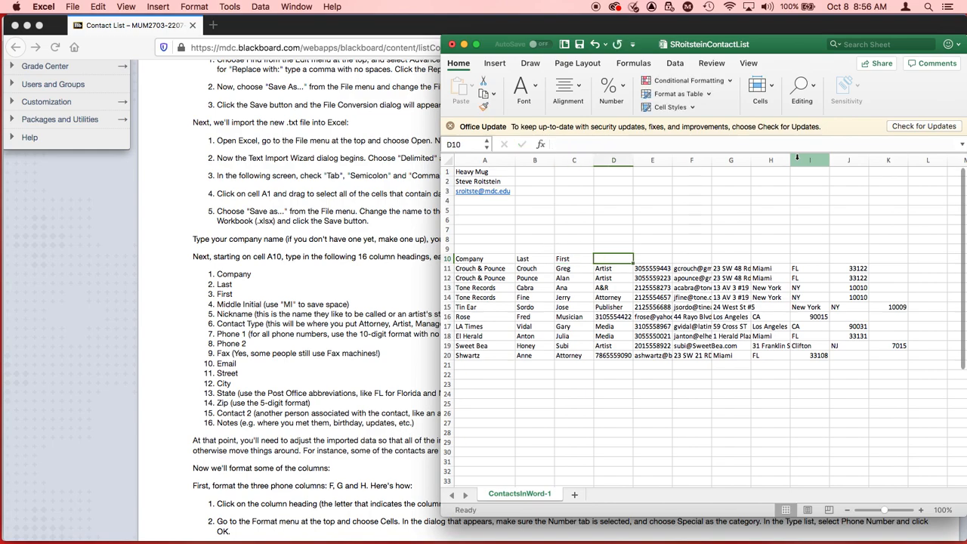
Step: Add the headings MI, Nickname and Contact Type in cells D10 to F10
{"action": "type", "text": "MI"}
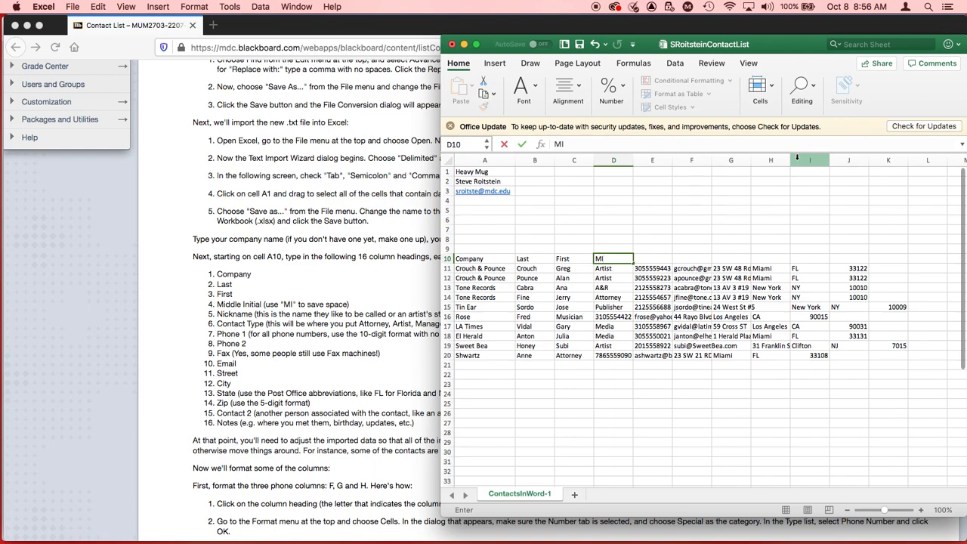
{"action": "key", "text": "Tab"}
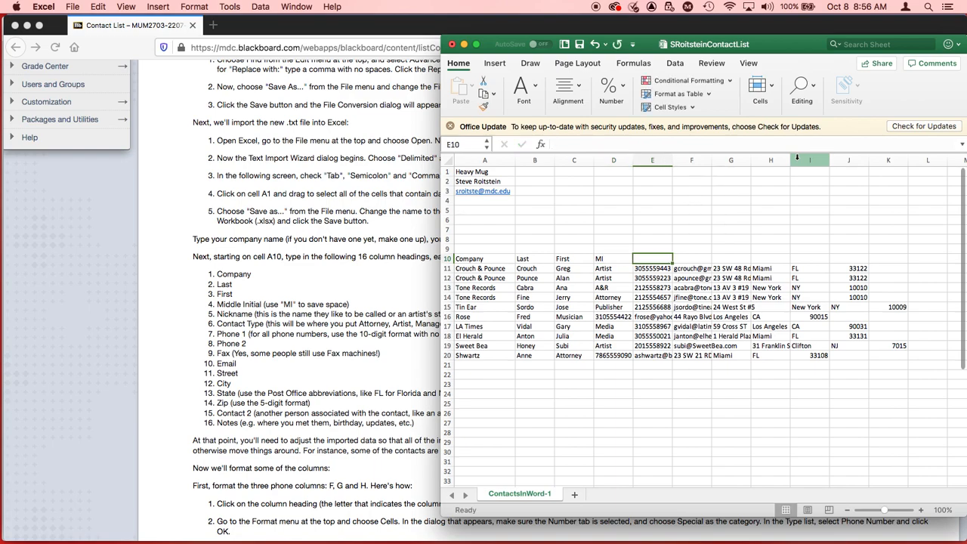
{"action": "type", "text": "Nickname"}
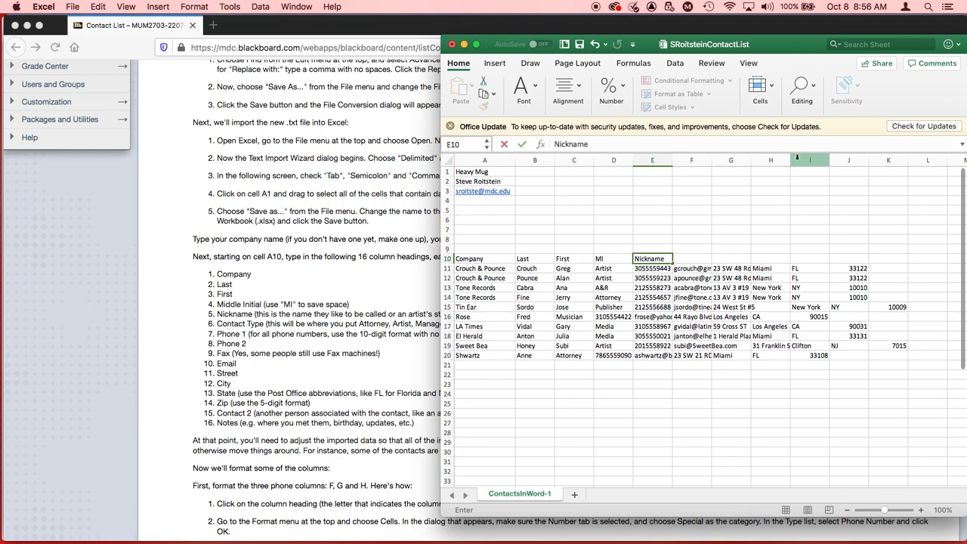
{"action": "key", "text": "Tab"}
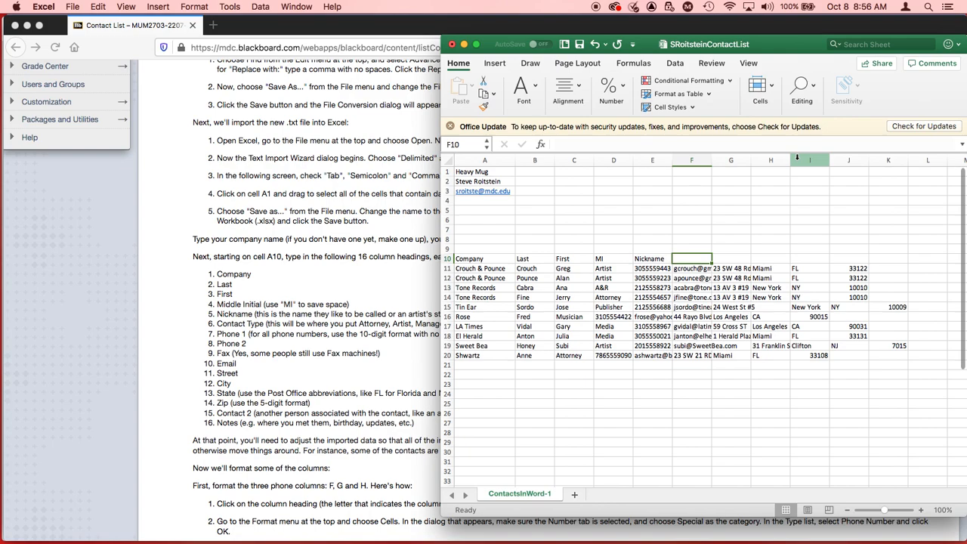
{"action": "type", "text": "Contact Type"}
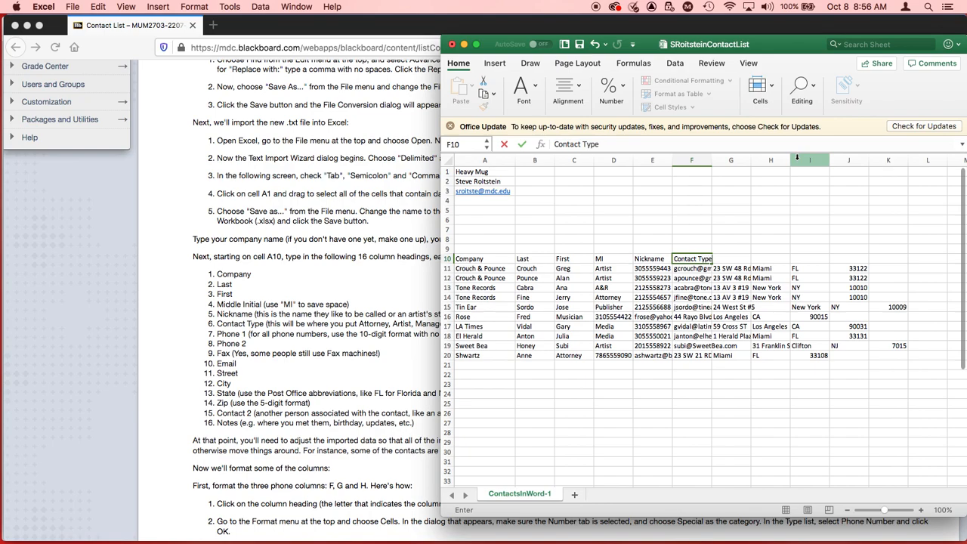
{"action": "key", "text": "Tab"}
Step: Add the headings Phone 1, Phone 2 and Fax in cells G10 to I10
{"action": "type", "text": "Phone 1"}
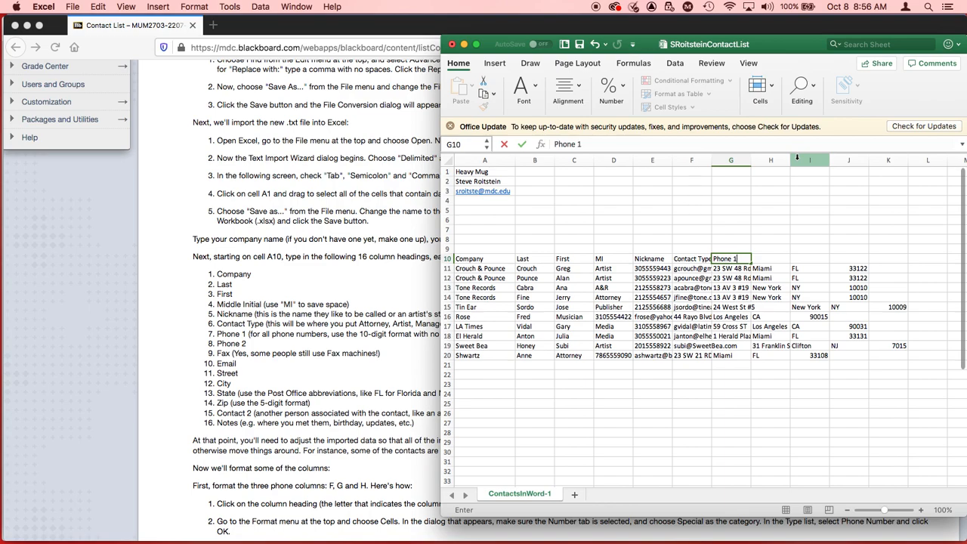
{"action": "key", "text": "Tab"}
{"action": "type", "text": "Phone 2"}
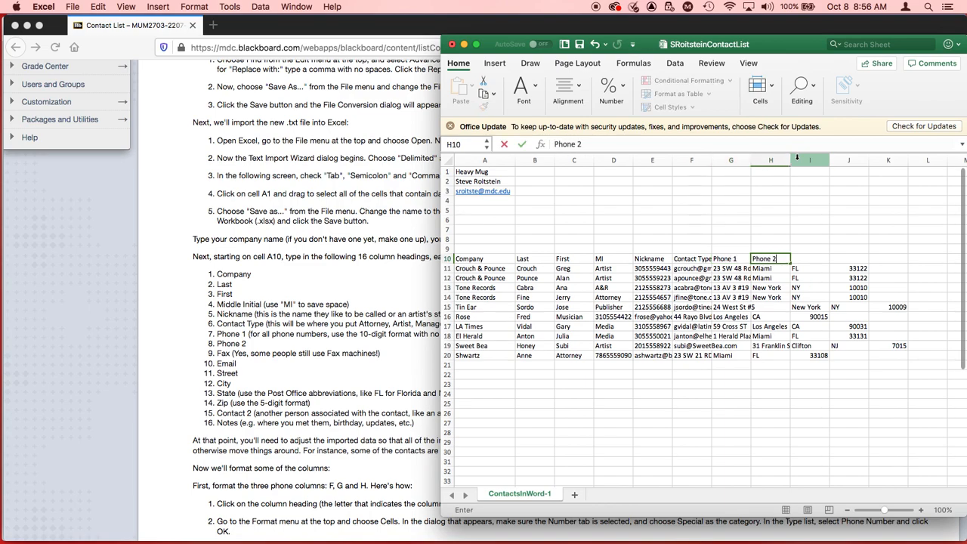
{"action": "key", "text": "Tab"}
{"action": "type", "text": "Fa"}
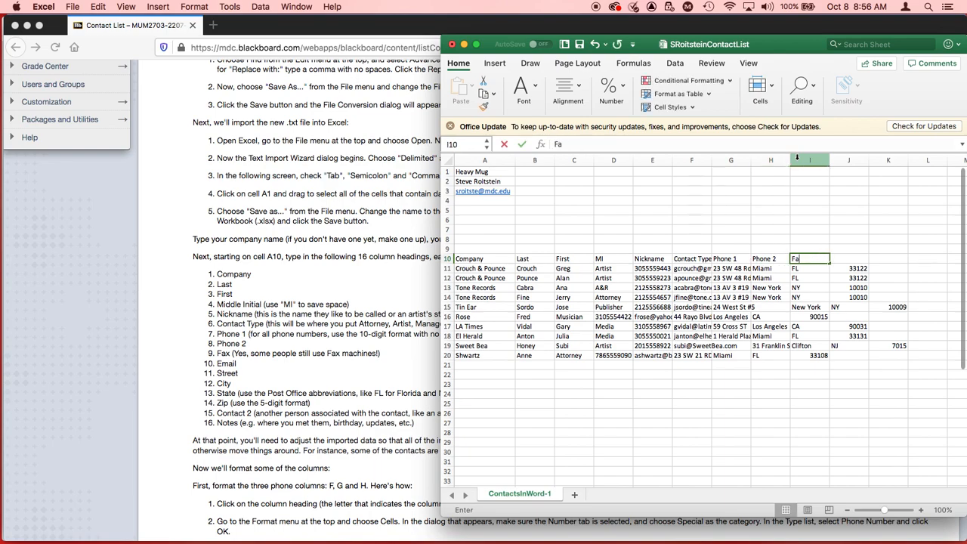
{"action": "type", "text": "x"}
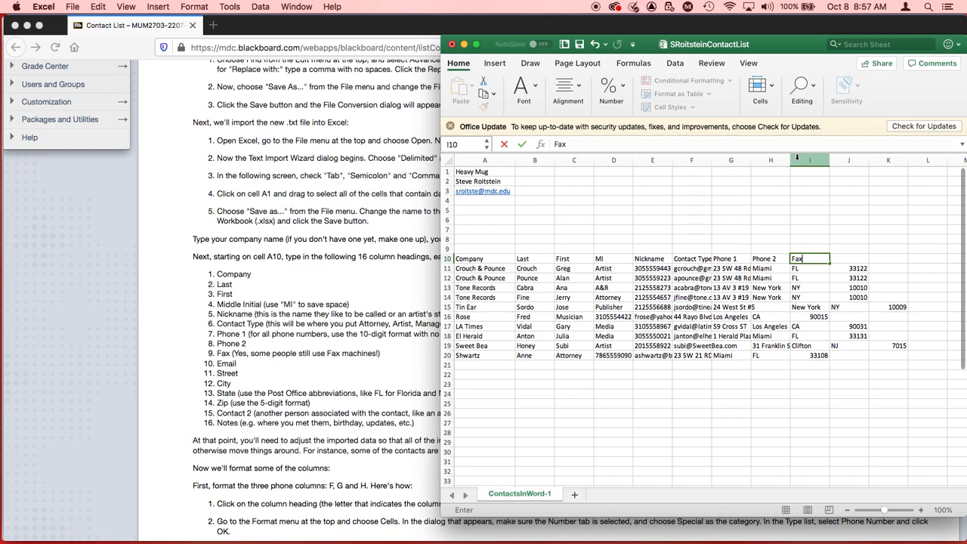
{"action": "key", "text": "Tab"}
Step: Add the headings Email and Street in cells J10 and K10
{"action": "type", "text": "Ema"}
{"action": "key", "text": "Tab"}
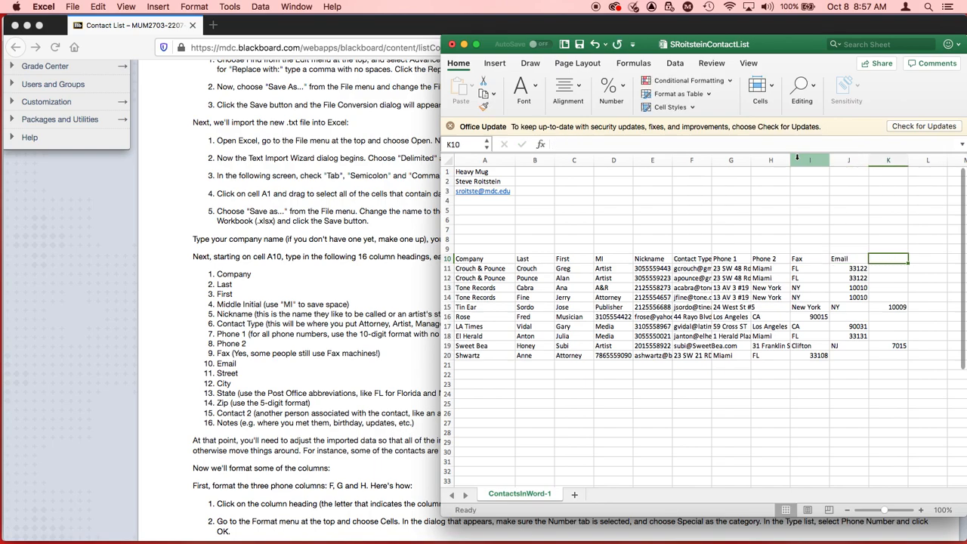
{"action": "type", "text": "Street"}
{"action": "key", "text": "Tab"}
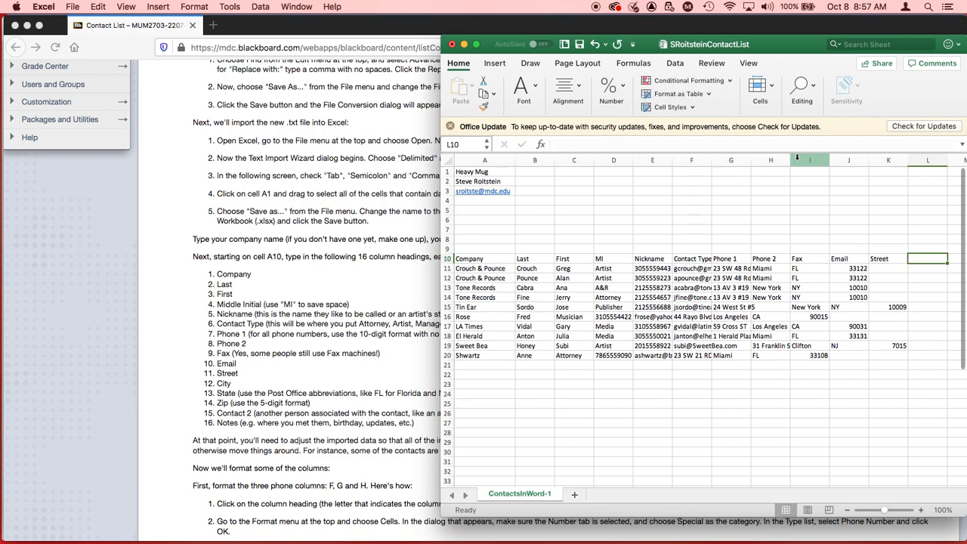
Step: Add the headings City, State and Zip in cells L10 to N10
{"action": "type", "text": "City"}
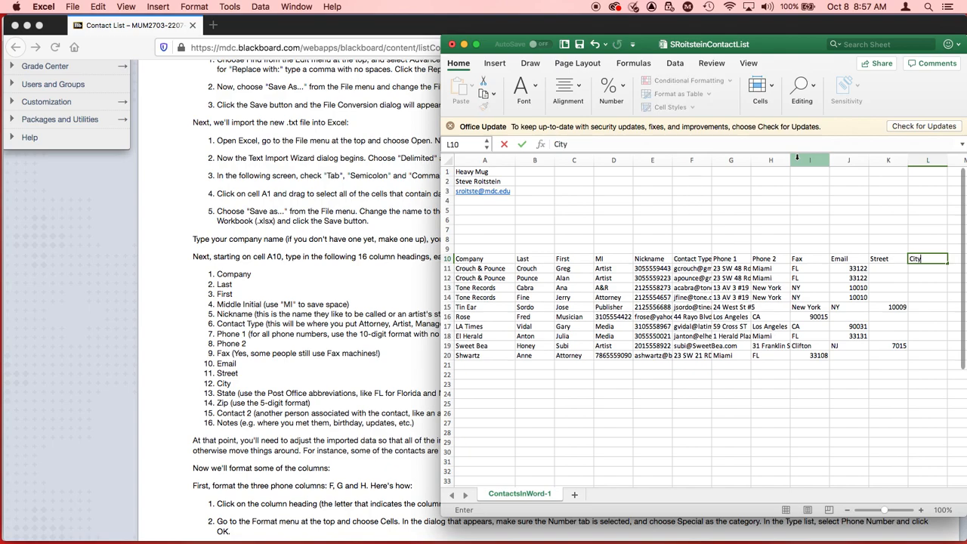
{"action": "key", "text": "Tab"}
{"action": "type", "text": "State"}
{"action": "key", "text": "Tab"}
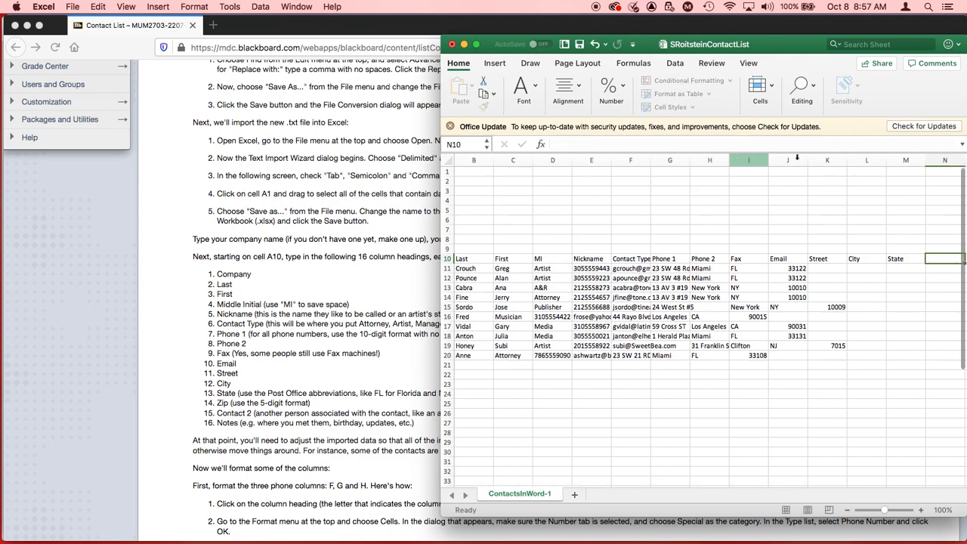
{"action": "type", "text": "Z"}
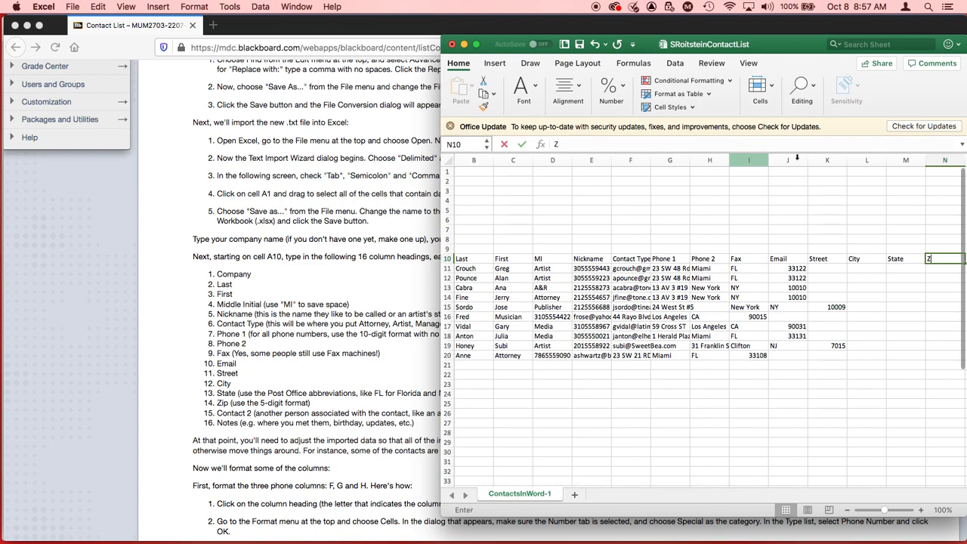
{"action": "type", "text": "ip"}
{"action": "key", "text": "Tab"}
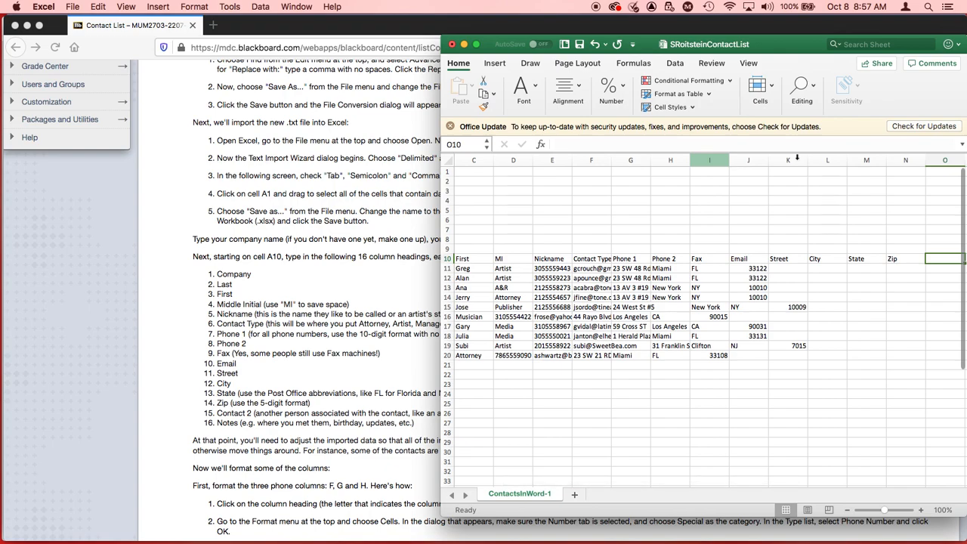
Step: Add the last two headings, Contact 2 and Notes, in cells O10 and P10
{"action": "type", "text": "Contact 2"}
{"action": "key", "text": "Tab"}
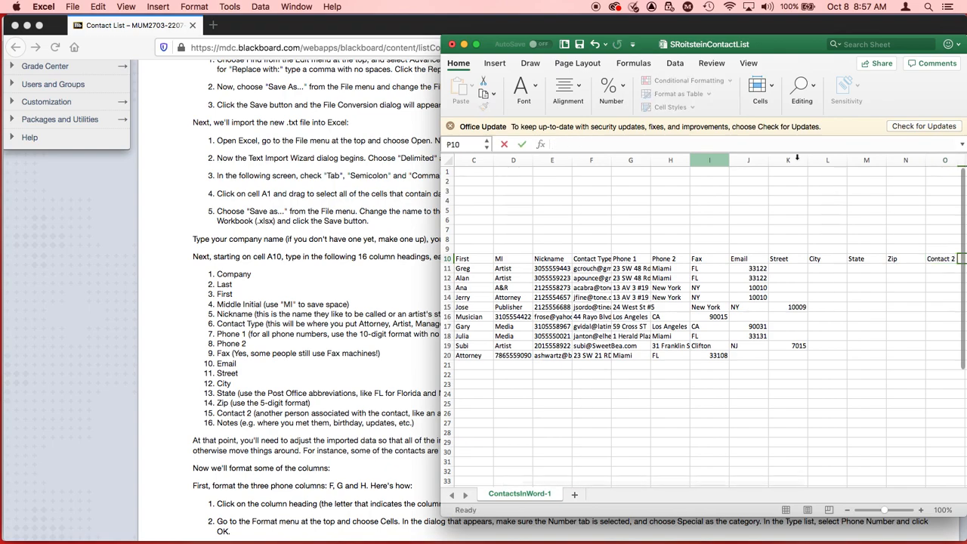
{"action": "type", "text": "Notes"}
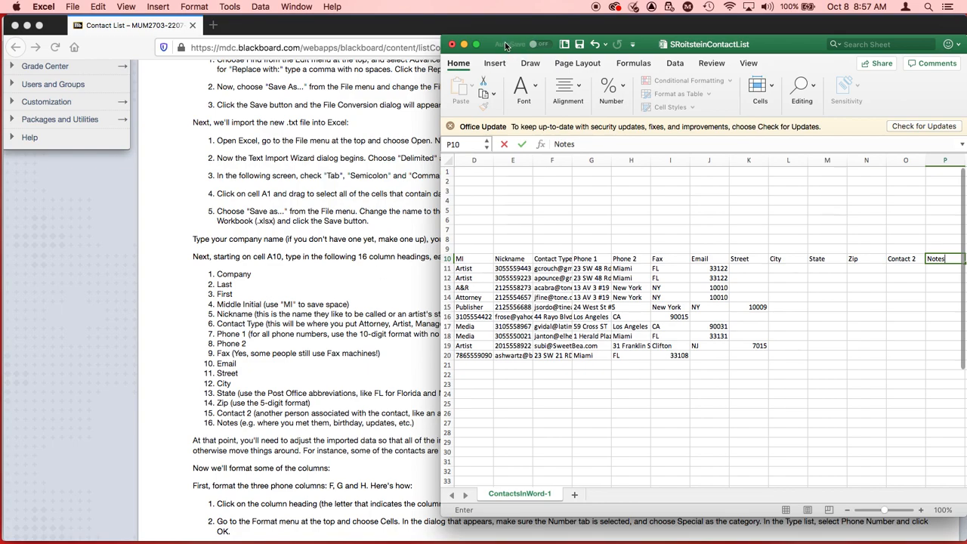
Step: Move and enlarge the workbook window so that all columns from Company to Notes fit in view
{"action": "left_click_drag", "start_coordinate": [767, 50], "coordinate": [386, 56]}
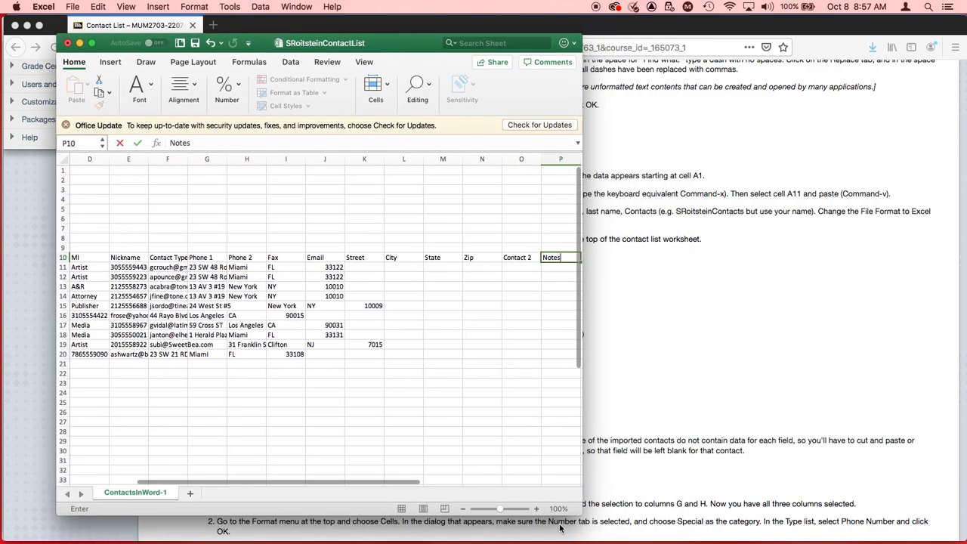
{"action": "left_click_drag", "start_coordinate": [581, 517], "coordinate": [944, 540]}
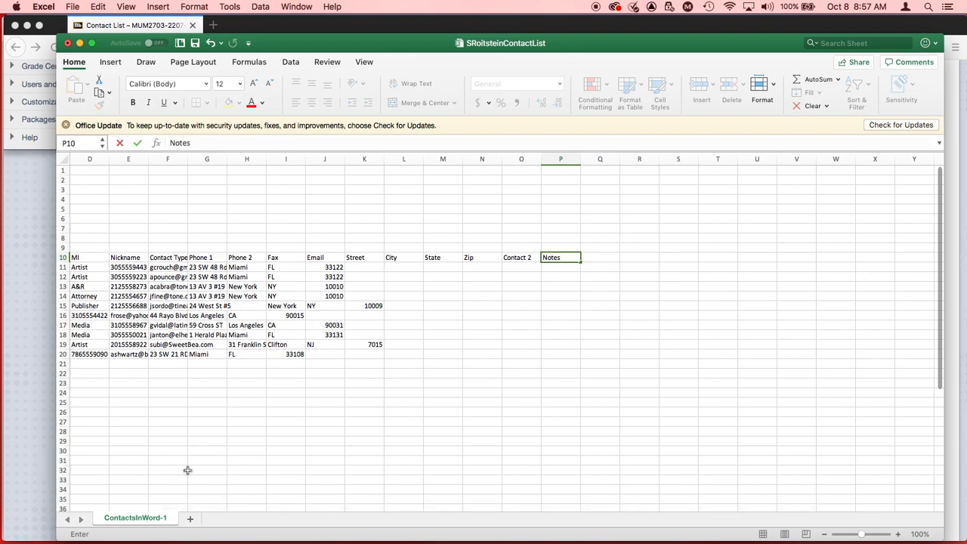
{"action": "scroll", "coordinate": [187, 470], "scroll_direction": "left", "scroll_amount": 3}
{"action": "scroll", "coordinate": [187, 470], "scroll_direction": "up", "scroll_amount": 1}
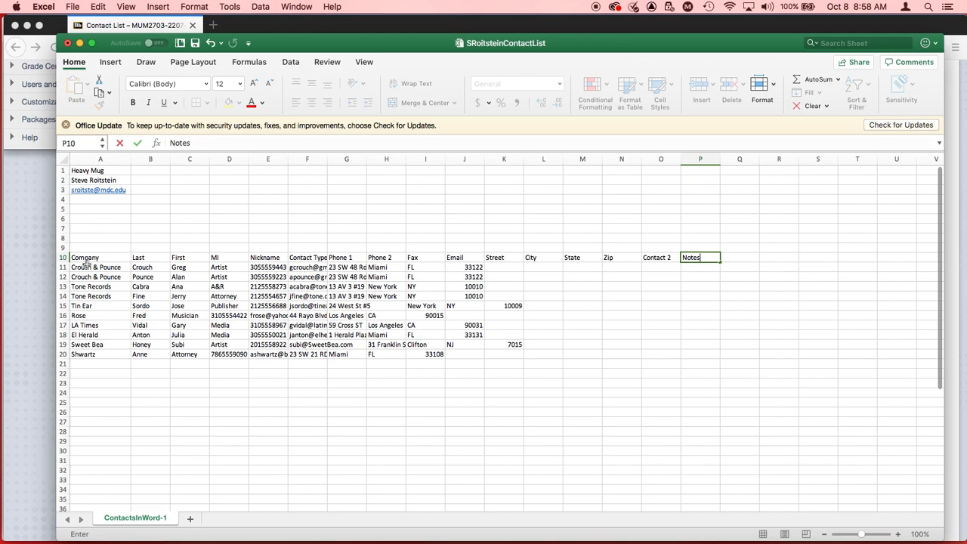
Step: Insert a blank Company cell at A16, shifting the rest of row 16 right
{"action": "left_click", "coordinate": [90, 318]}
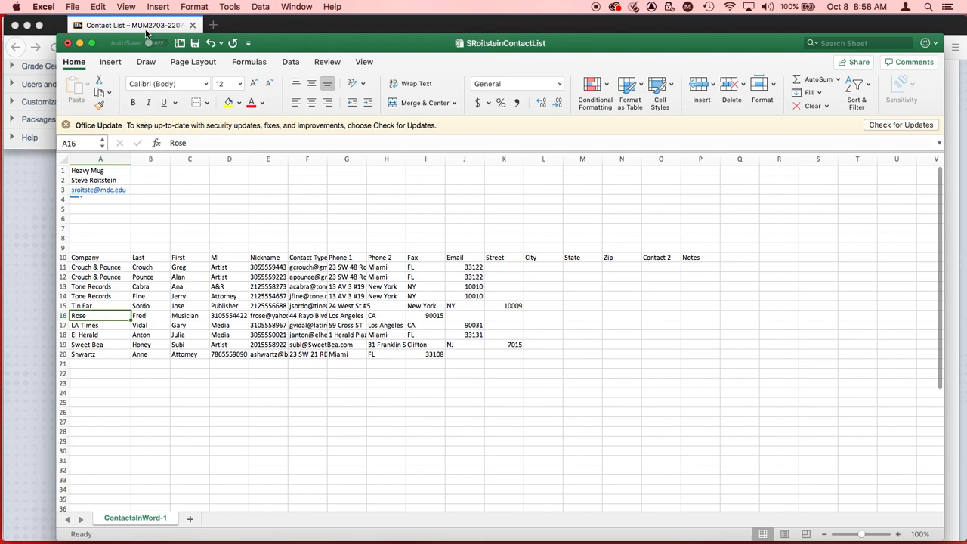
{"action": "left_click", "coordinate": [151, 6]}
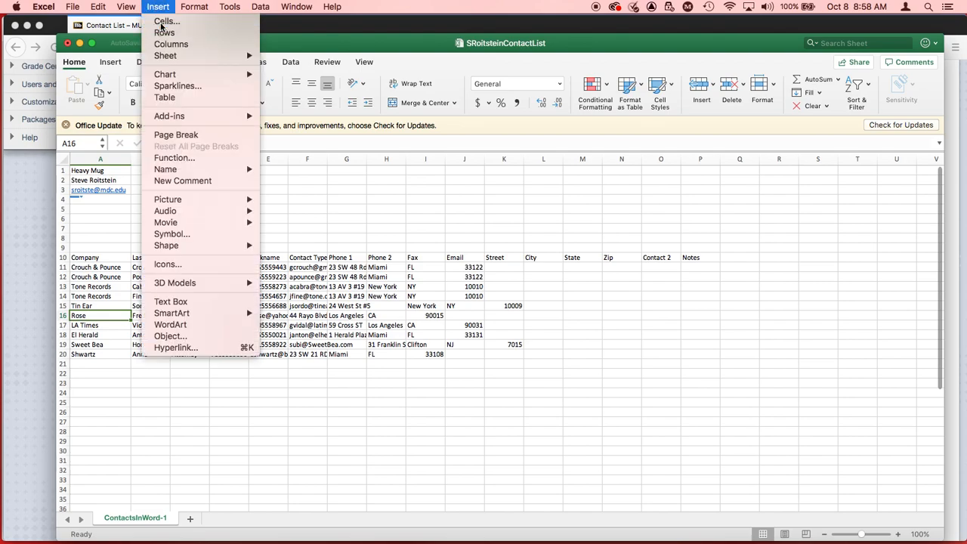
{"action": "left_click", "coordinate": [161, 22]}
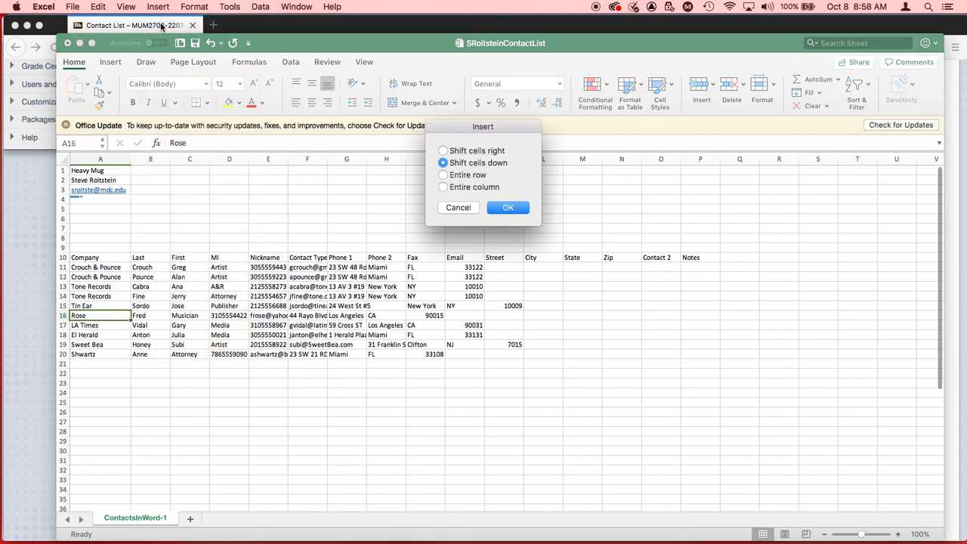
{"action": "left_click", "coordinate": [443, 151]}
{"action": "left_click", "coordinate": [506, 209]}
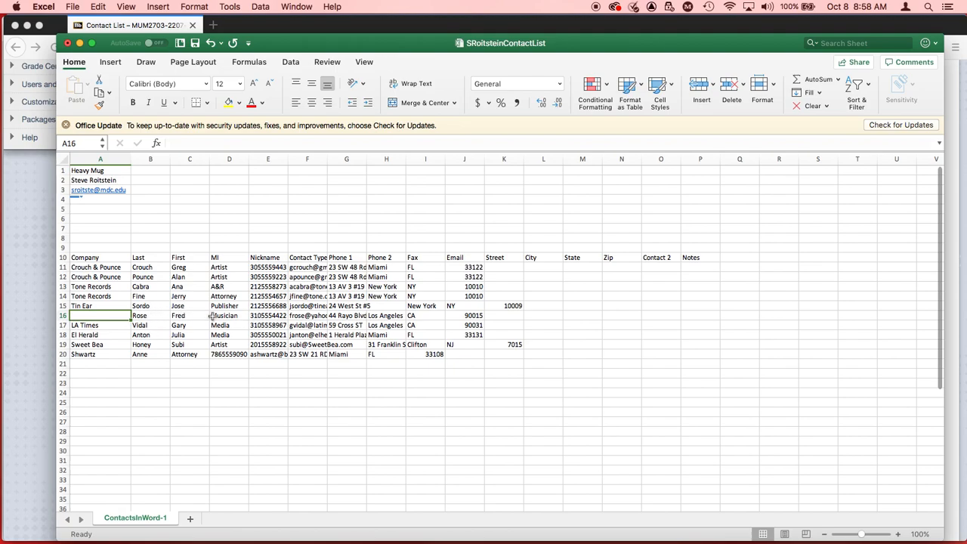
Step: Insert a blank Company cell at A20, shifting the rest of row 20 right
{"action": "left_click", "coordinate": [86, 355]}
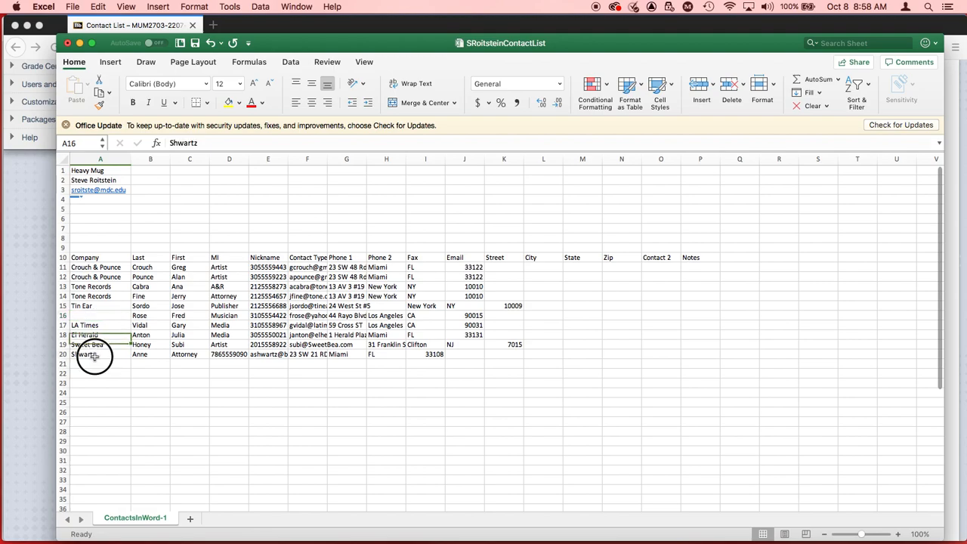
{"action": "left_click", "coordinate": [152, 6]}
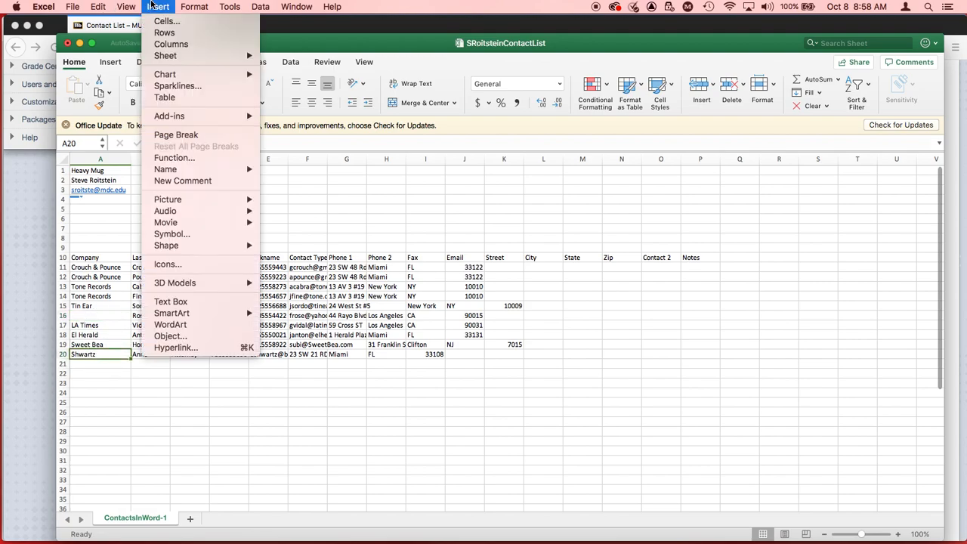
{"action": "left_click", "coordinate": [165, 22]}
{"action": "left_click", "coordinate": [442, 150]}
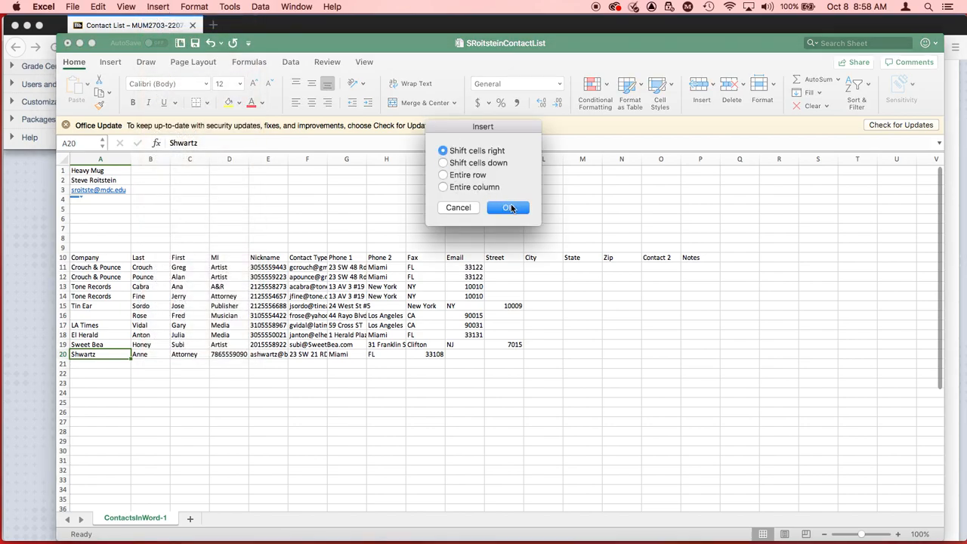
{"action": "left_click", "coordinate": [508, 207]}
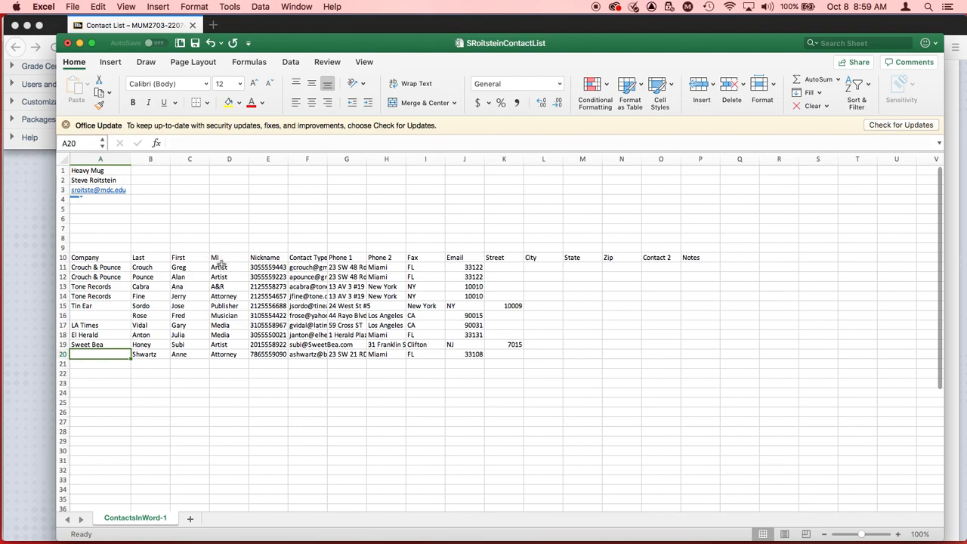
Step: Insert blank cells at D11:D20 twice, shifting cells right, to empty the MI and Nickname columns and align the contact types
{"action": "left_click", "coordinate": [222, 265]}
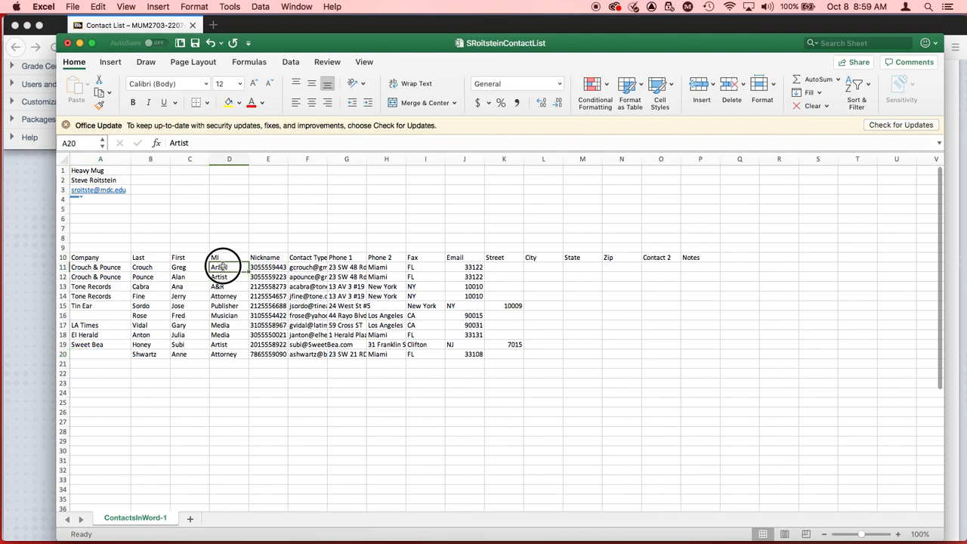
{"action": "left_click_drag", "start_coordinate": [223, 266], "coordinate": [229, 355]}
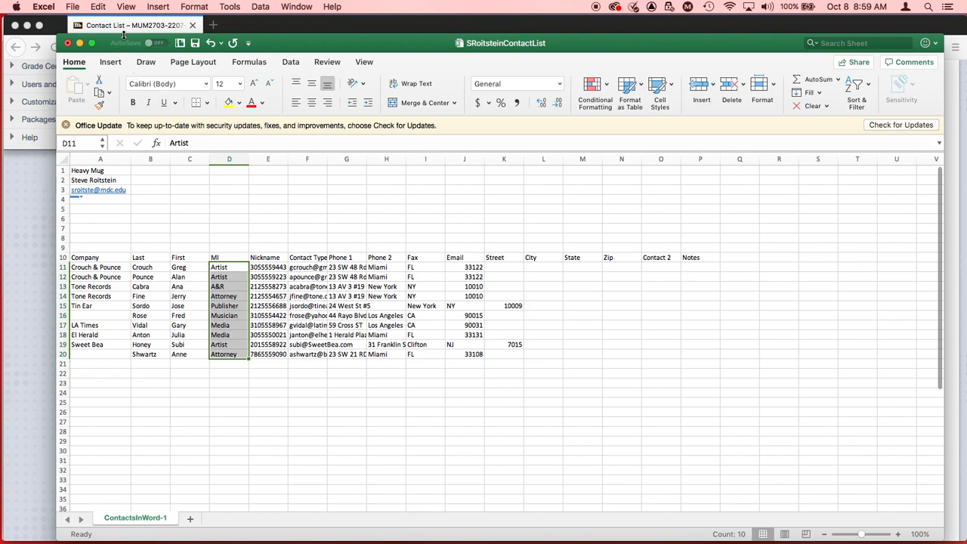
{"action": "left_click", "coordinate": [156, 10]}
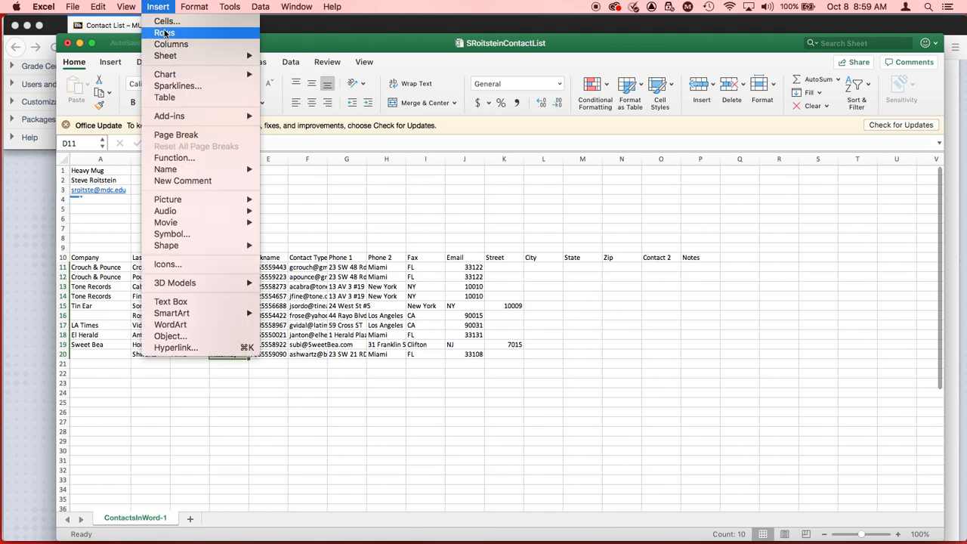
{"action": "left_click", "coordinate": [163, 21]}
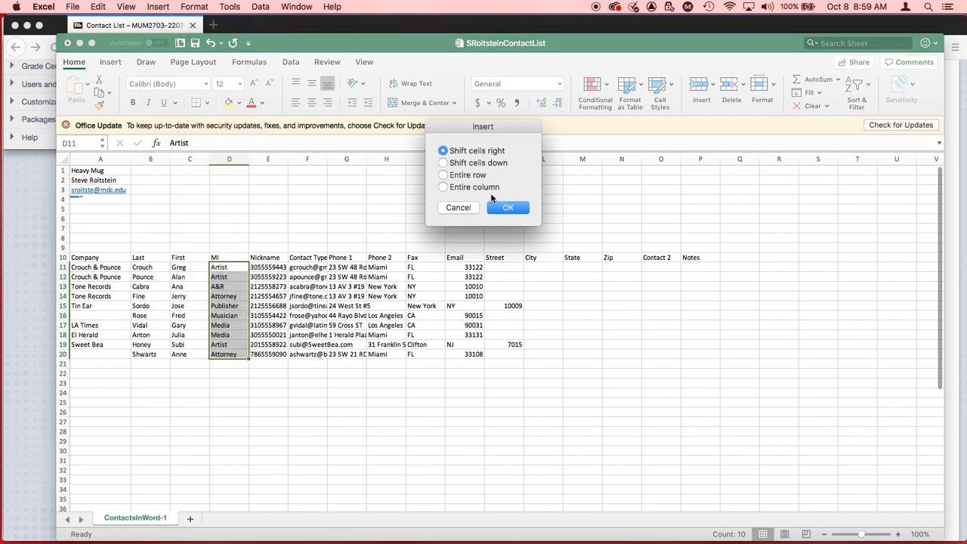
{"action": "left_click", "coordinate": [507, 208]}
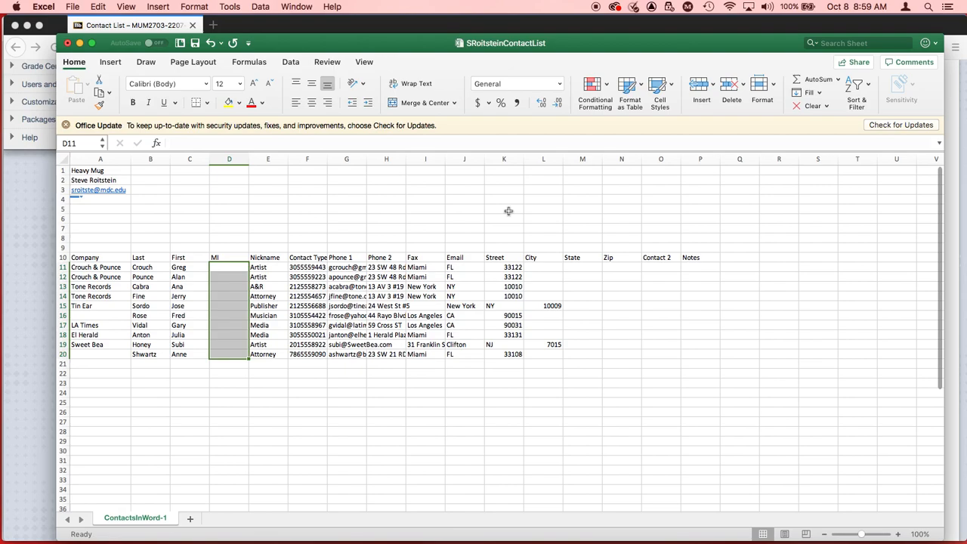
{"action": "left_click", "coordinate": [152, 11]}
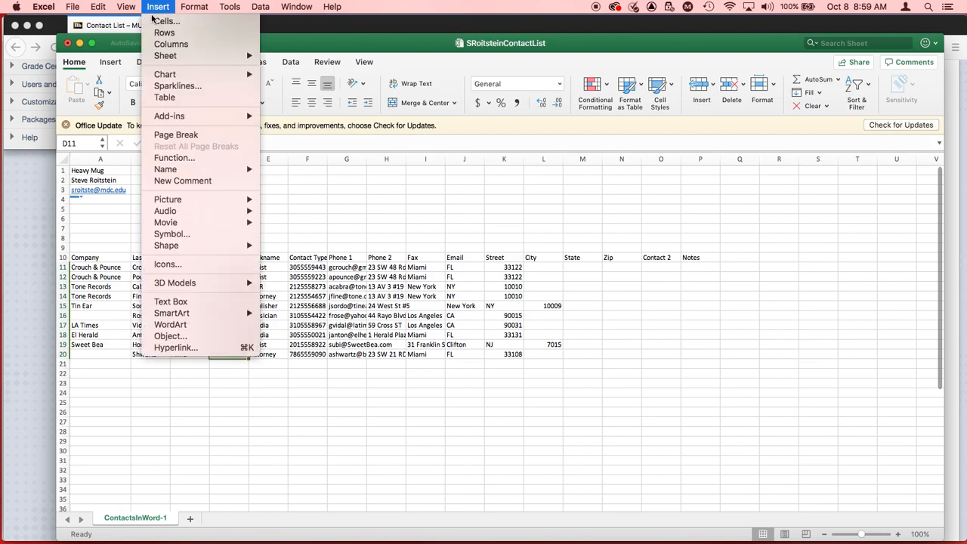
{"action": "left_click", "coordinate": [156, 21]}
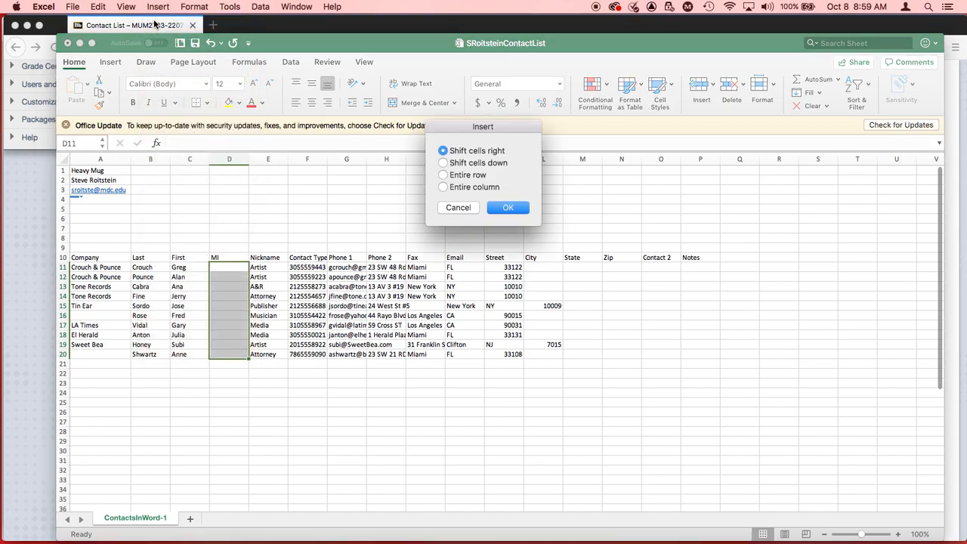
{"action": "key", "text": "Return"}
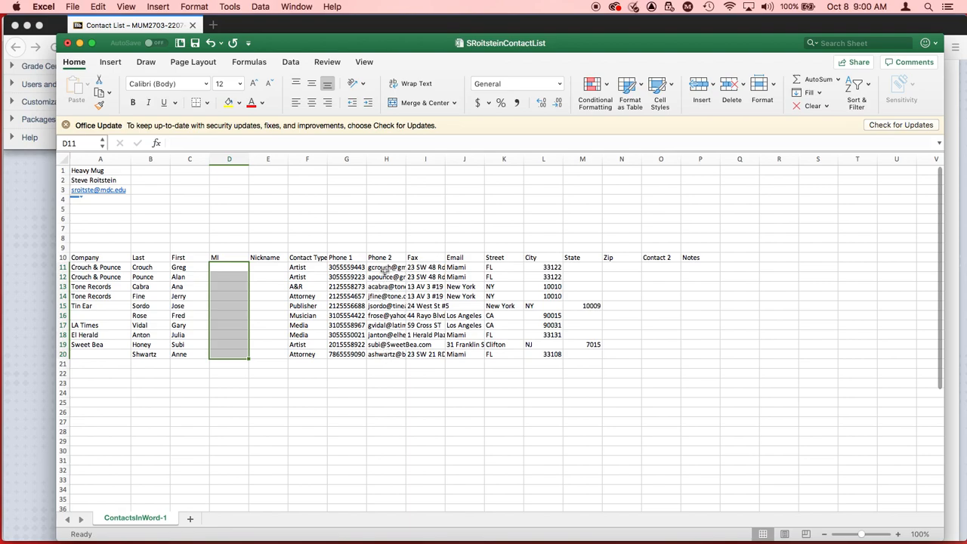
Step: Insert blank cells at H11:H20 twice, shifting cells right, to empty the Phone 2 and Fax columns and align the e-mails
{"action": "left_click_drag", "start_coordinate": [384, 269], "coordinate": [390, 356]}
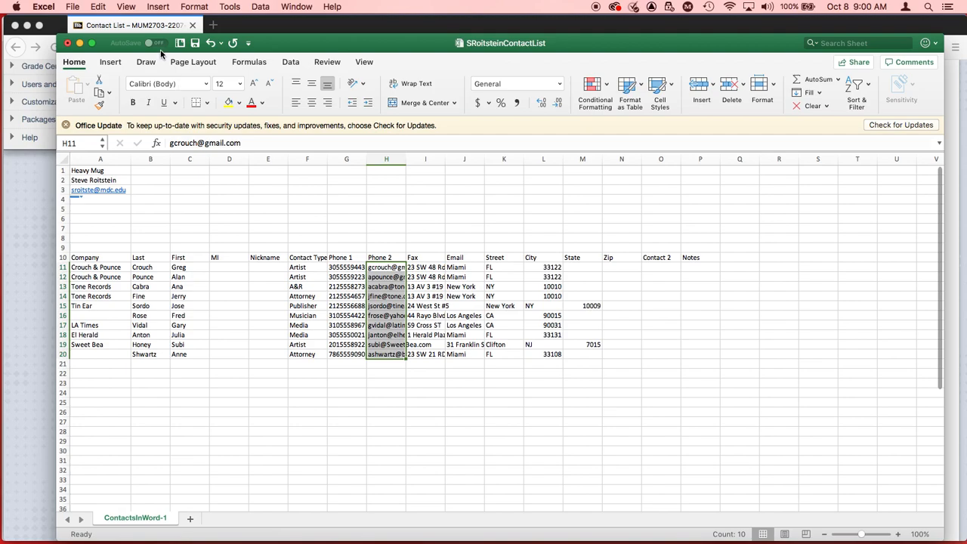
{"action": "left_click", "coordinate": [153, 6]}
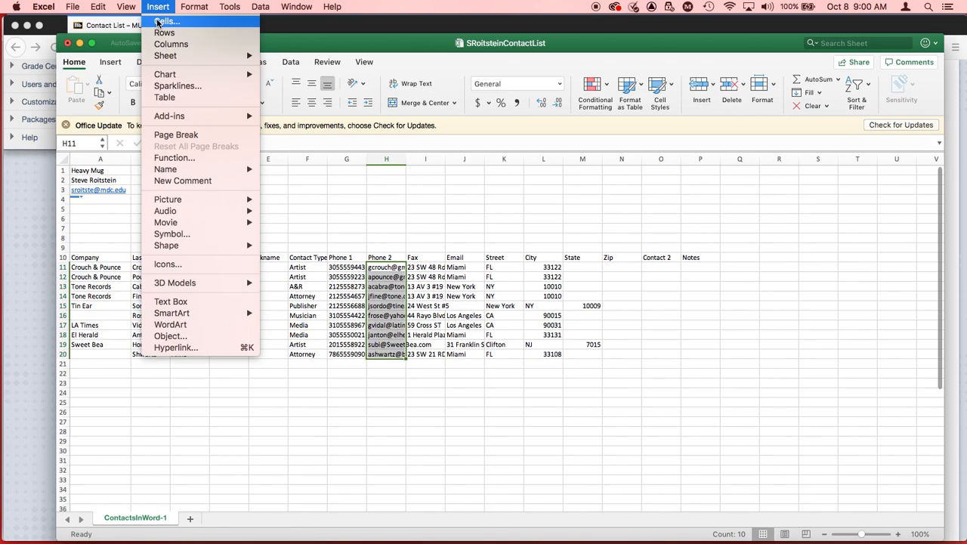
{"action": "left_click", "coordinate": [158, 22]}
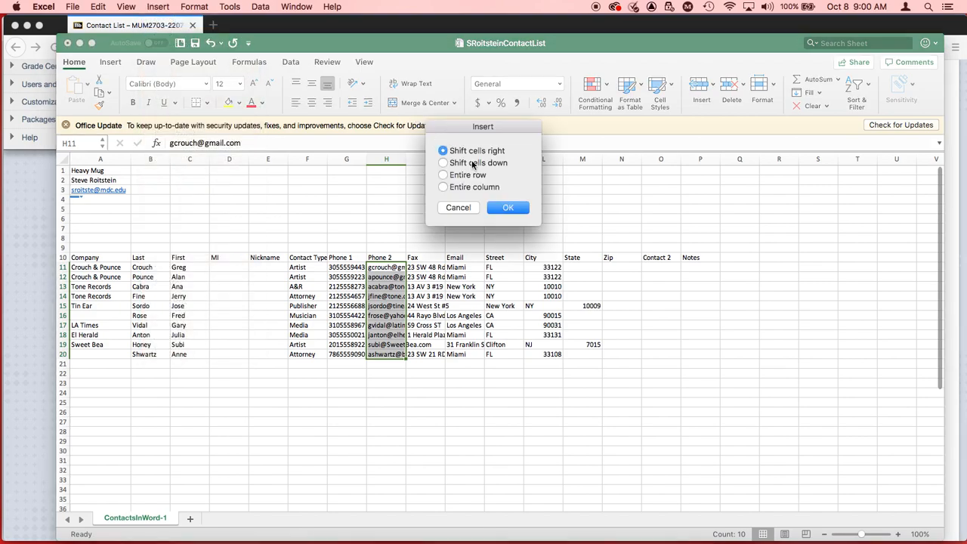
{"action": "left_click", "coordinate": [521, 208]}
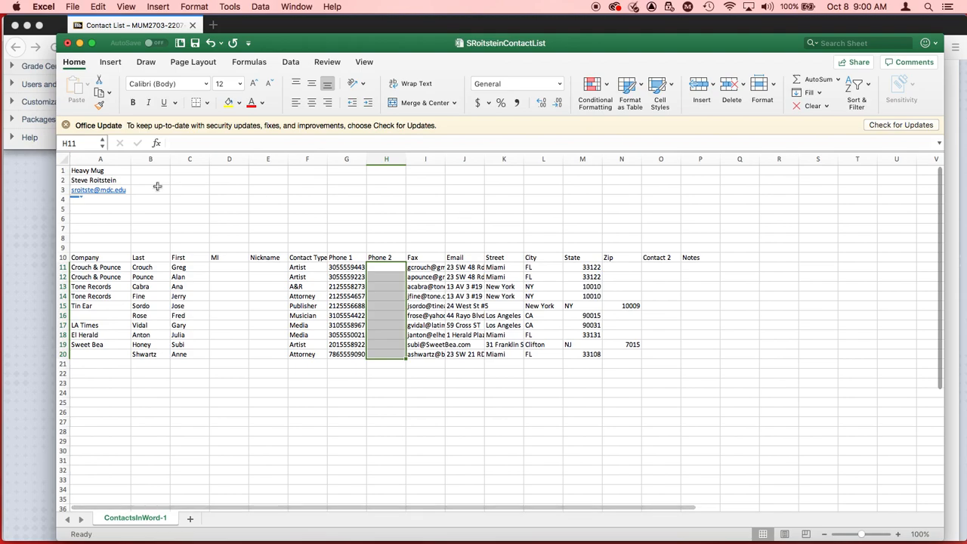
{"action": "left_click", "coordinate": [156, 6]}
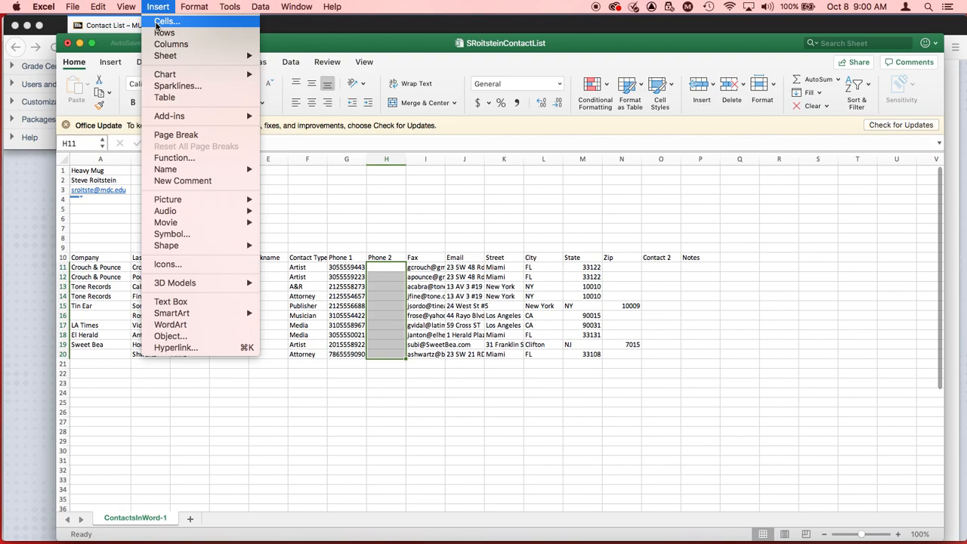
{"action": "left_click", "coordinate": [156, 22]}
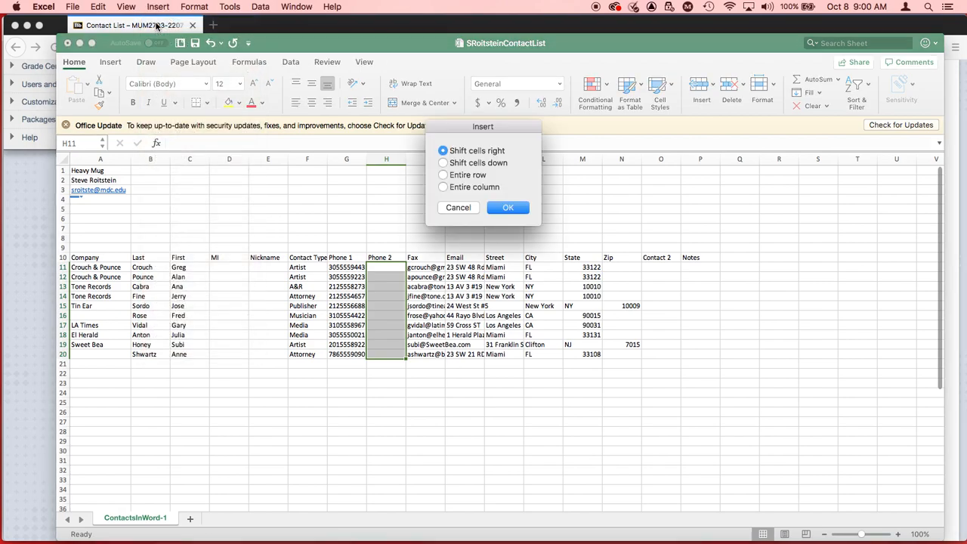
{"action": "key", "text": "Return"}
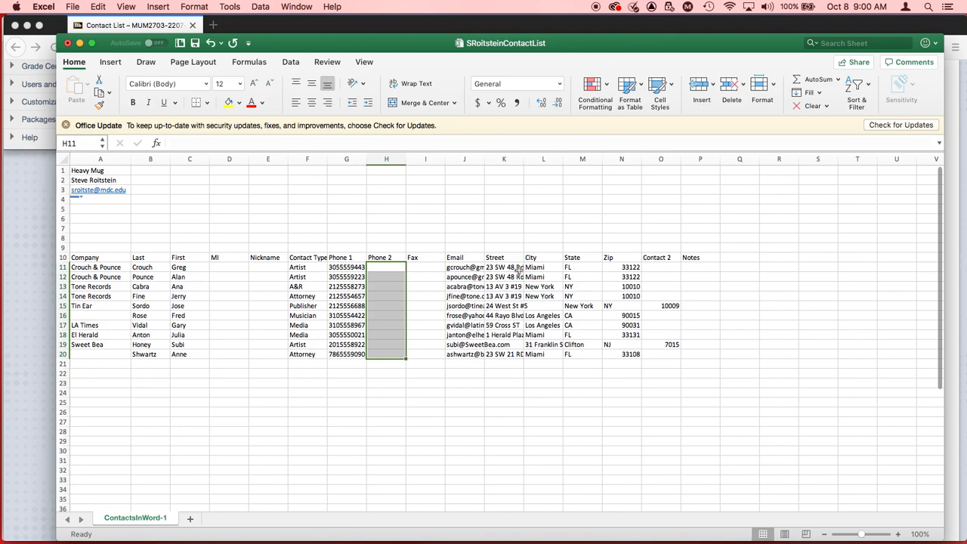
Step: Move the misplaced address data in L19:P19 one column left so it starts at K19 under Street
{"action": "left_click", "coordinate": [542, 346]}
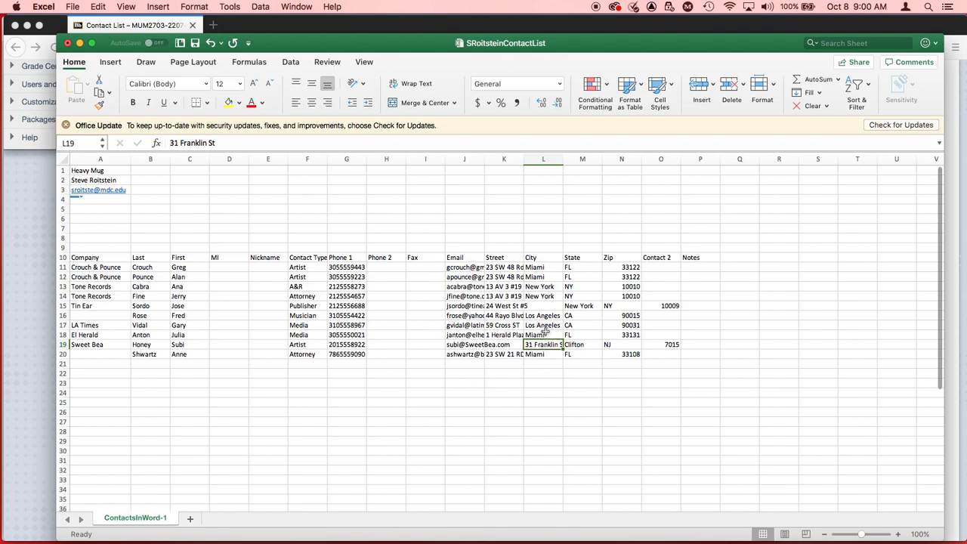
{"action": "left_click", "coordinate": [512, 345]}
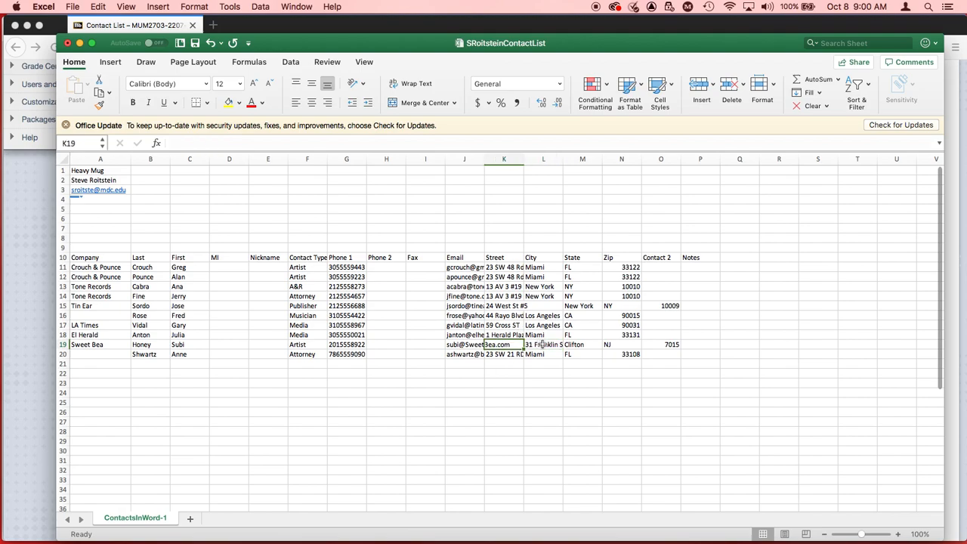
{"action": "left_click", "coordinate": [543, 344]}
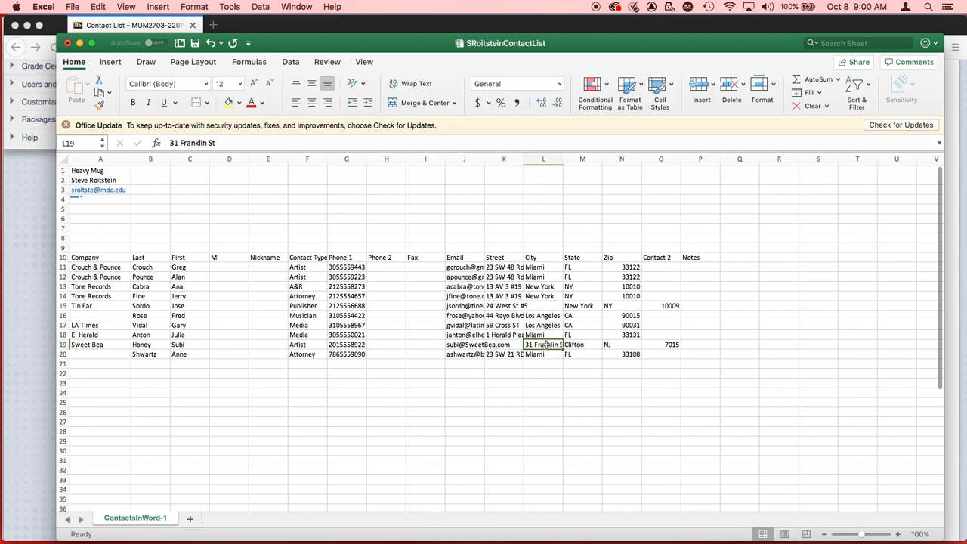
{"action": "left_click", "coordinate": [511, 345]}
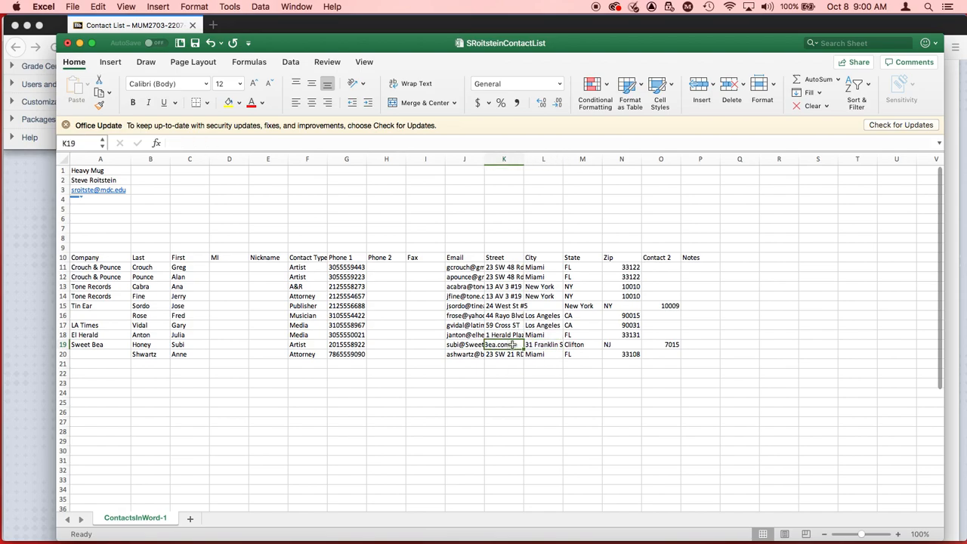
{"action": "left_click", "coordinate": [541, 344]}
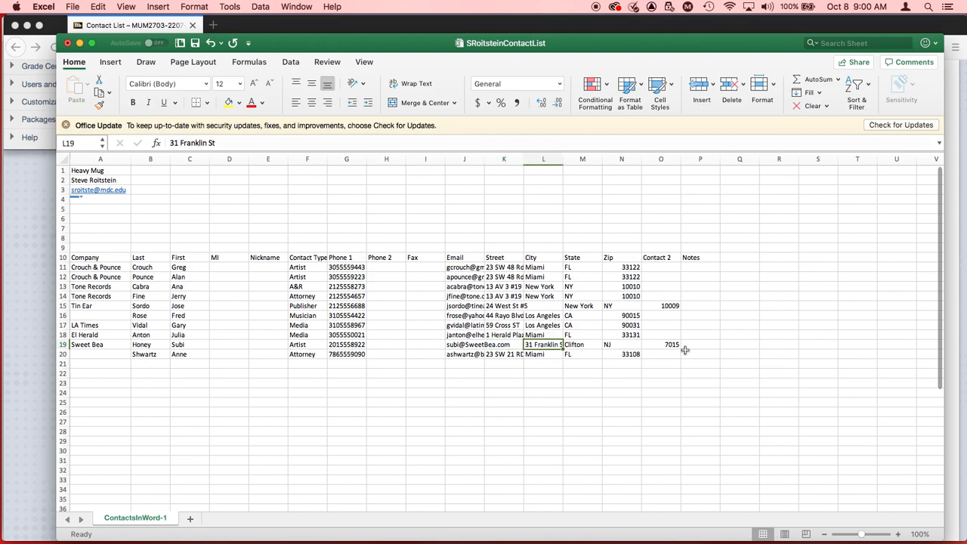
{"action": "left_click", "coordinate": [687, 344], "text": "shift"}
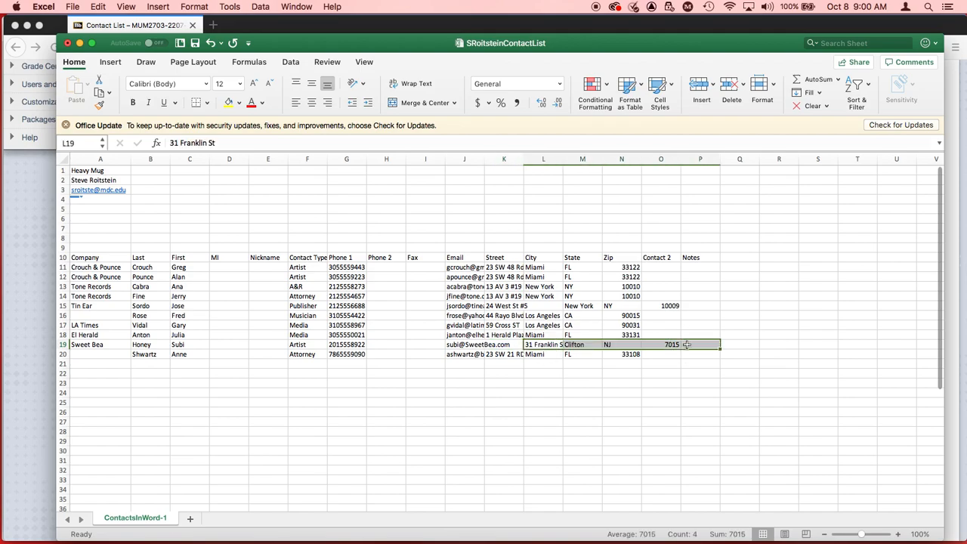
{"action": "key", "text": "super+x"}
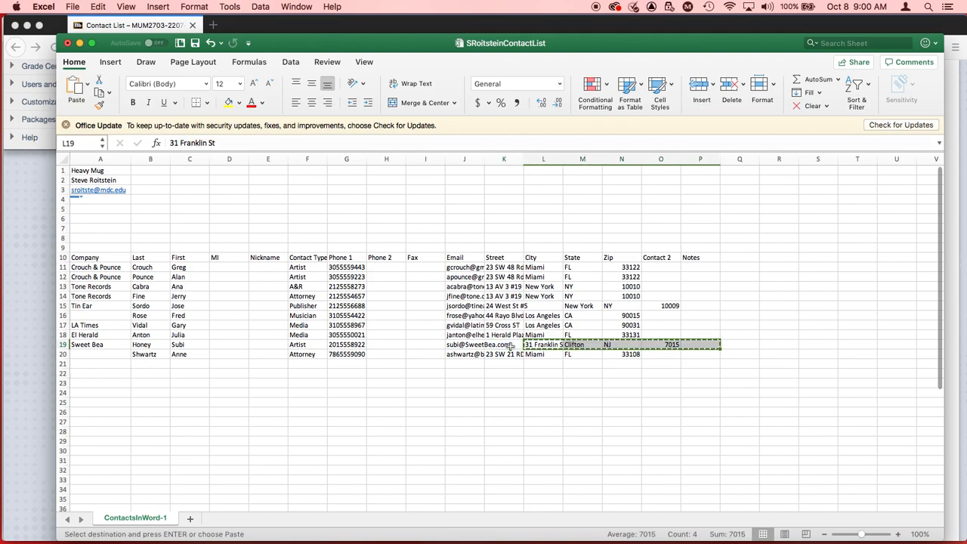
{"action": "left_click", "coordinate": [511, 344]}
{"action": "key", "text": "super+v"}
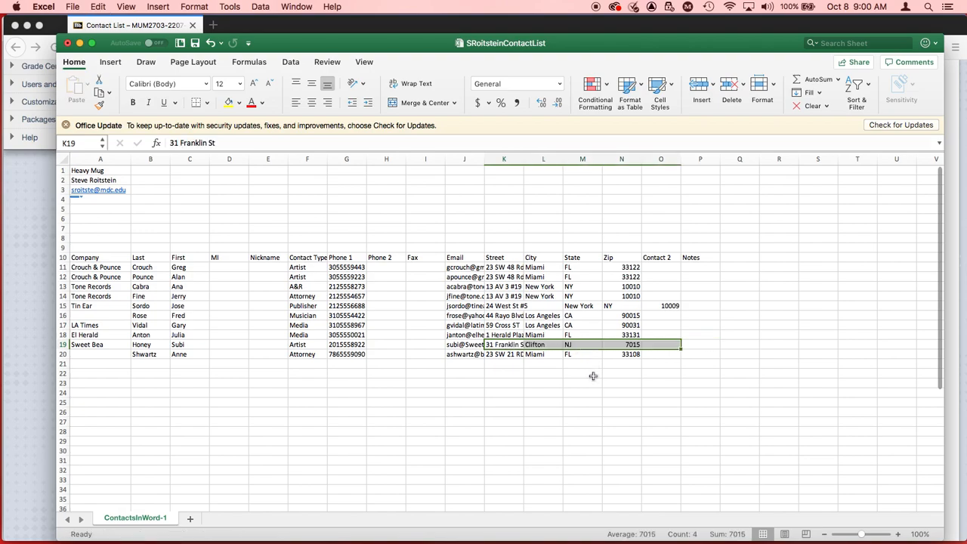
{"action": "left_click", "coordinate": [593, 374]}
Step: Move the city, state and zip in M15:O15 one column left to L15:N15, and save the workbook
{"action": "left_click", "coordinate": [576, 304]}
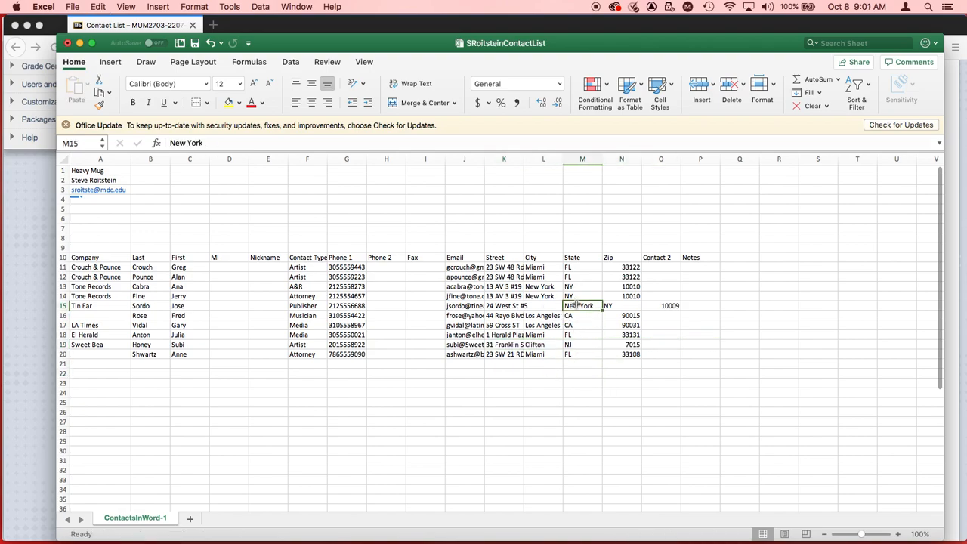
{"action": "left_click", "coordinate": [675, 307], "text": "shift"}
{"action": "left_click_drag", "start_coordinate": [676, 306], "coordinate": [551, 307]}
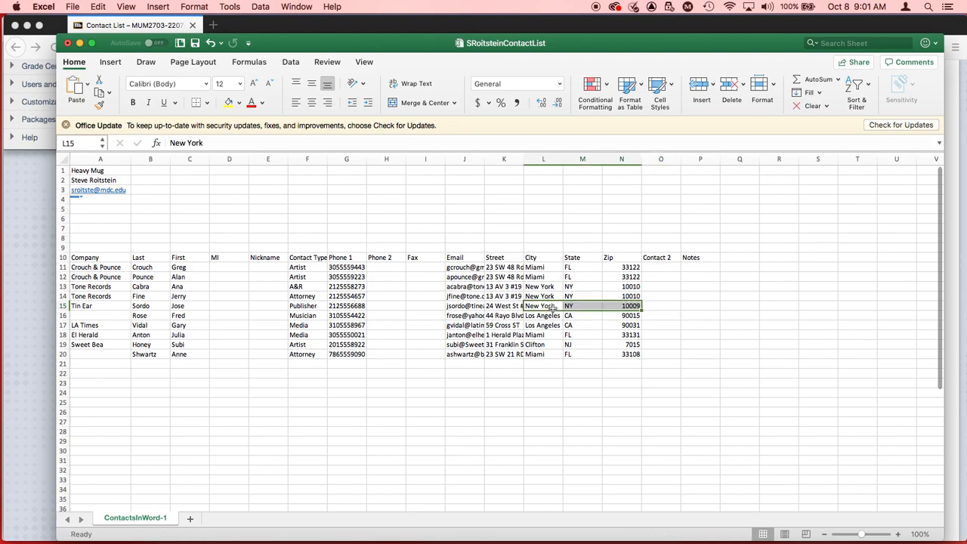
{"action": "left_click", "coordinate": [632, 374]}
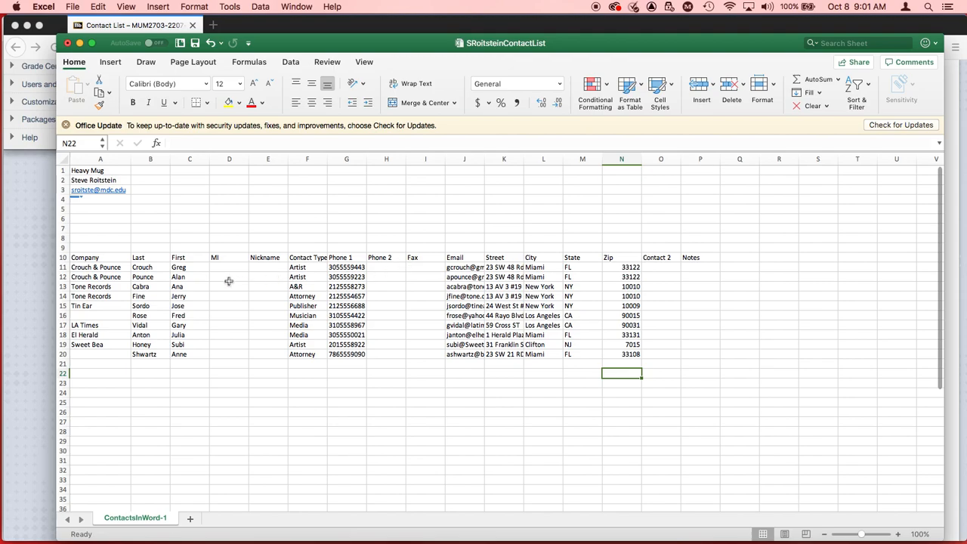
{"action": "key", "text": "super+s"}
Step: Switch to the assignment page in Firefox and read what follows the 16 column headings
{"action": "key", "text": "super+Tab"}
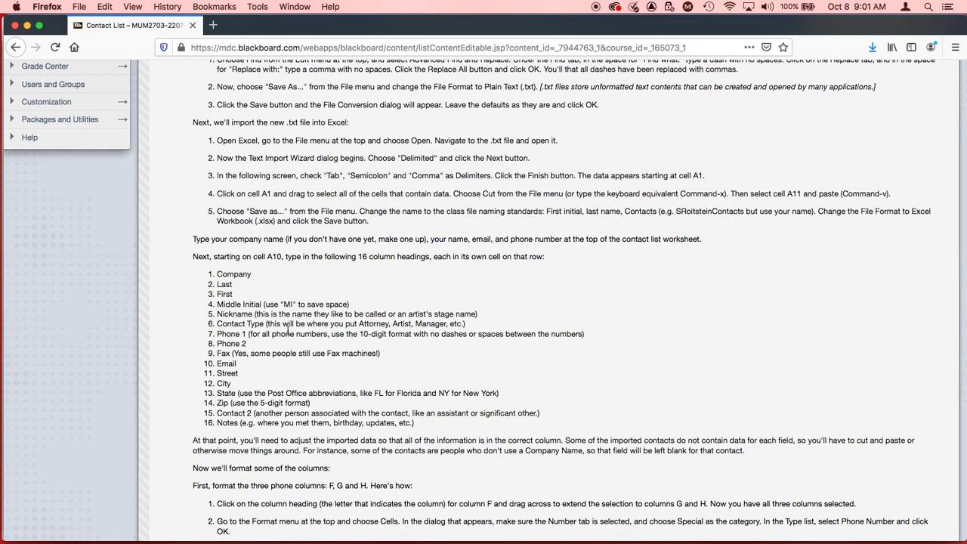
{"action": "scroll", "coordinate": [288, 330], "scroll_direction": "down", "scroll_amount": 3}
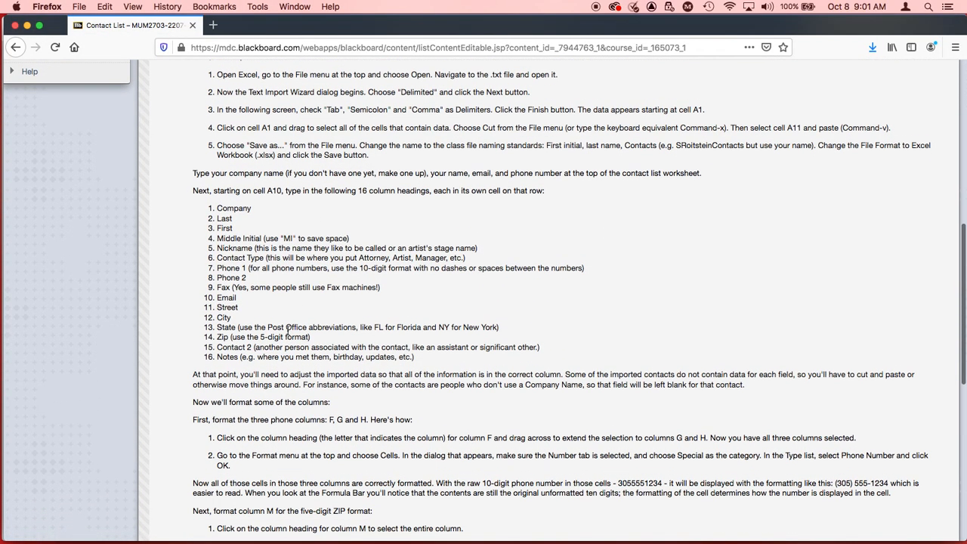
{"action": "scroll", "coordinate": [288, 330], "scroll_direction": "down", "scroll_amount": 3}
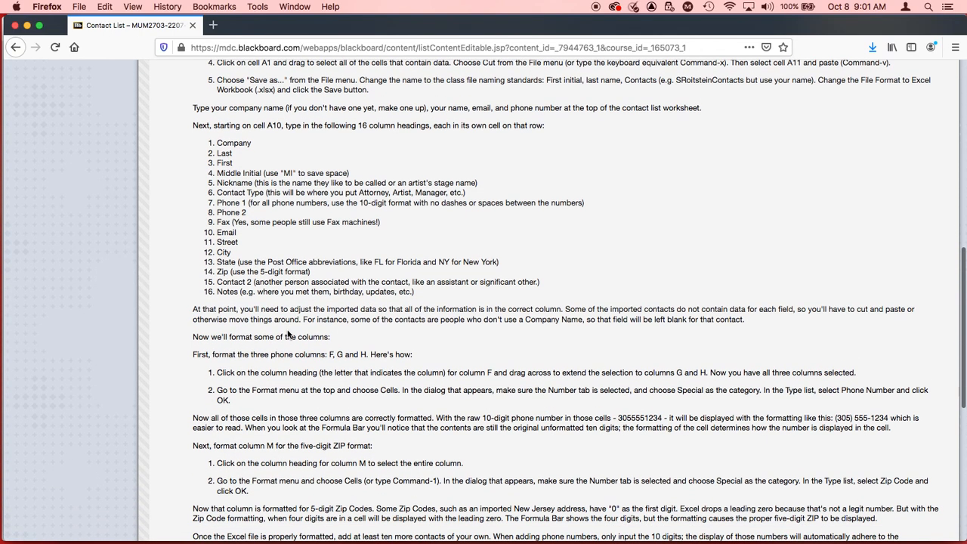
{"action": "scroll", "coordinate": [287, 334], "scroll_direction": "down", "scroll_amount": 1}
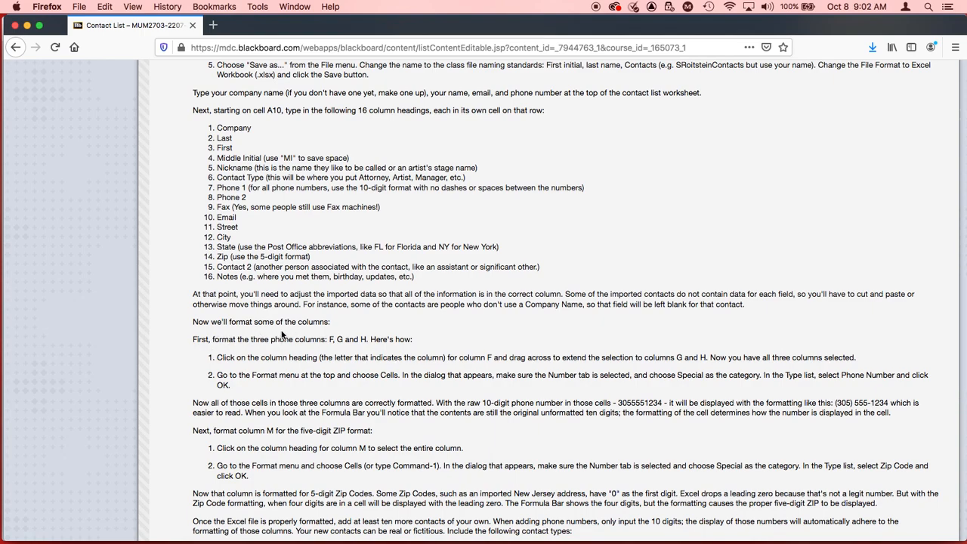
Step: Return to Excel and apply All Borders to the heading cells A10:P10
{"action": "key", "text": "super+Tab"}
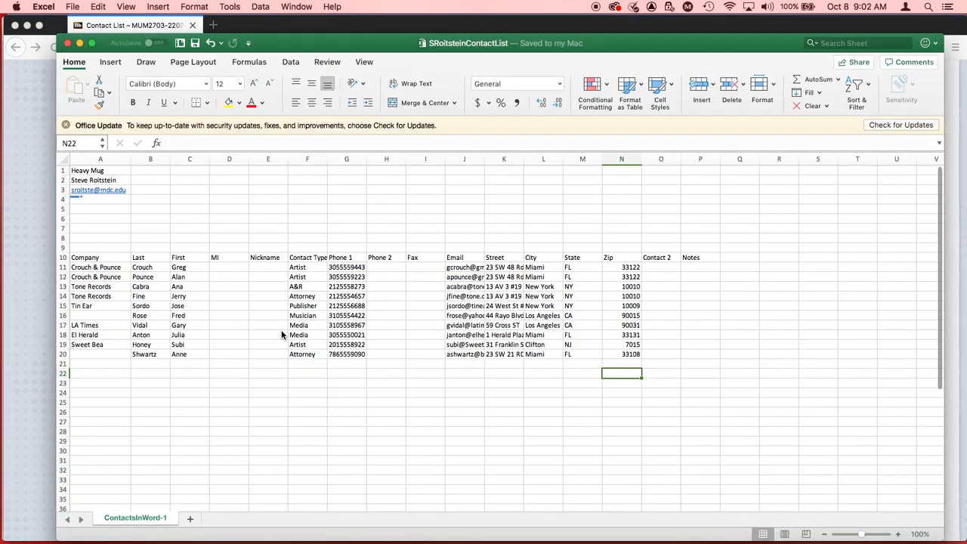
{"action": "left_click", "coordinate": [85, 258]}
{"action": "left_click", "coordinate": [708, 258], "text": "shift"}
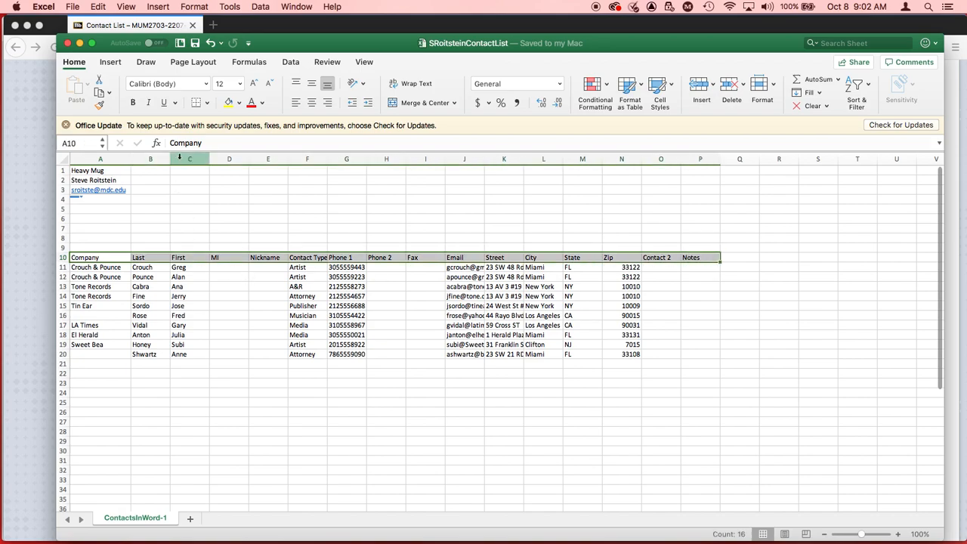
{"action": "mouse_move", "coordinate": [904, 539]}
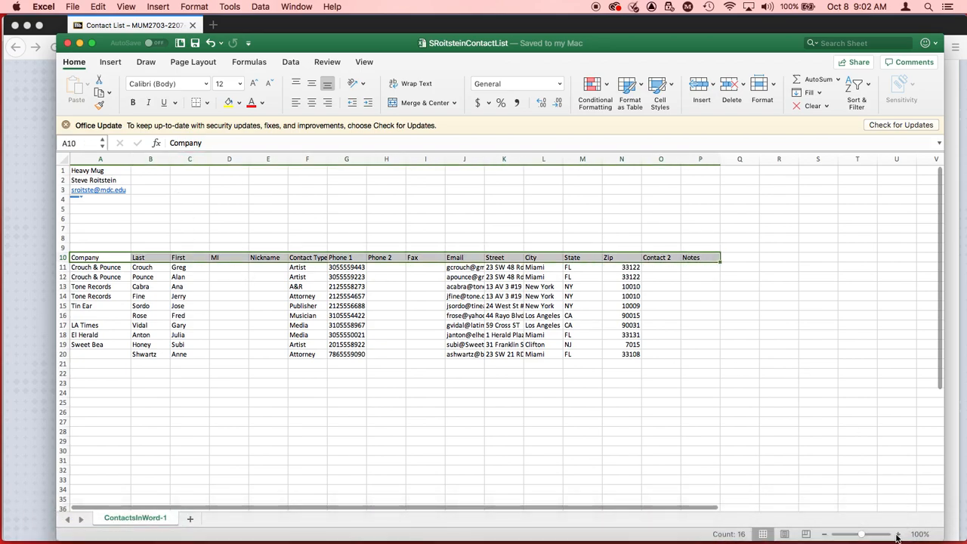
{"action": "left_click", "coordinate": [897, 534]}
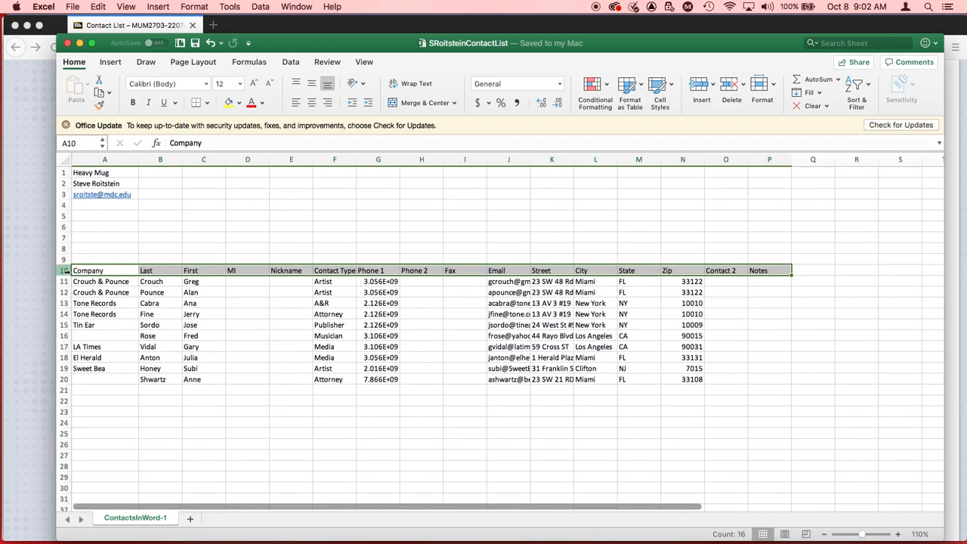
{"action": "left_click", "coordinate": [87, 270]}
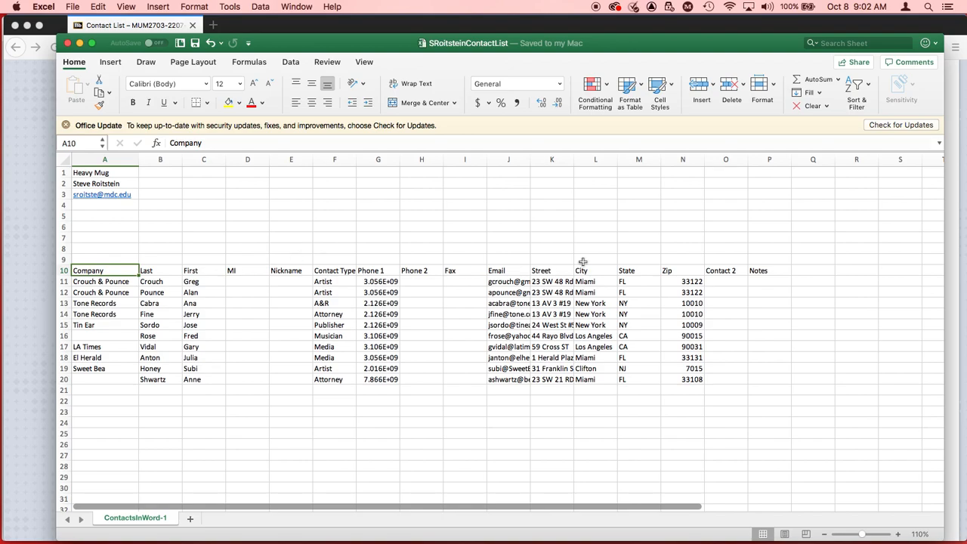
{"action": "left_click", "coordinate": [778, 270], "text": "shift"}
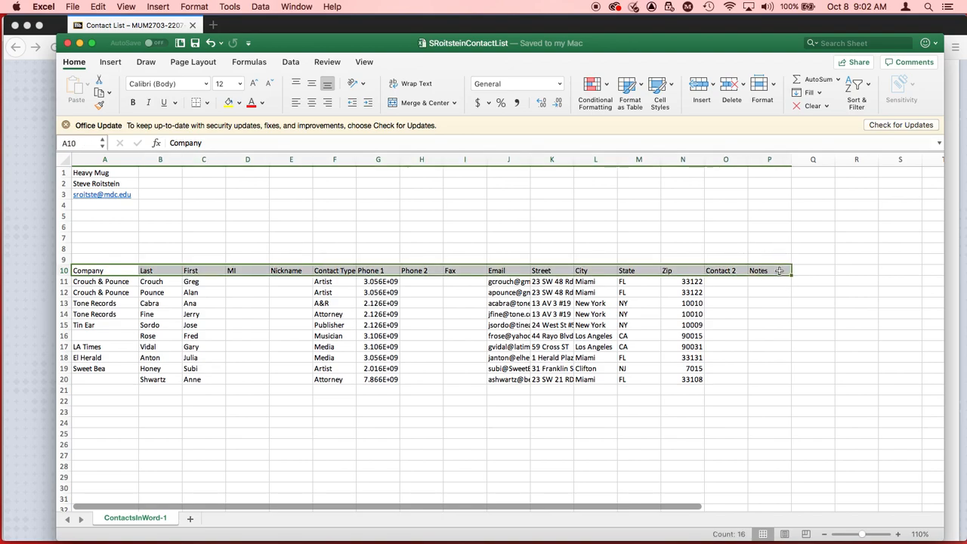
{"action": "left_click", "coordinate": [207, 105]}
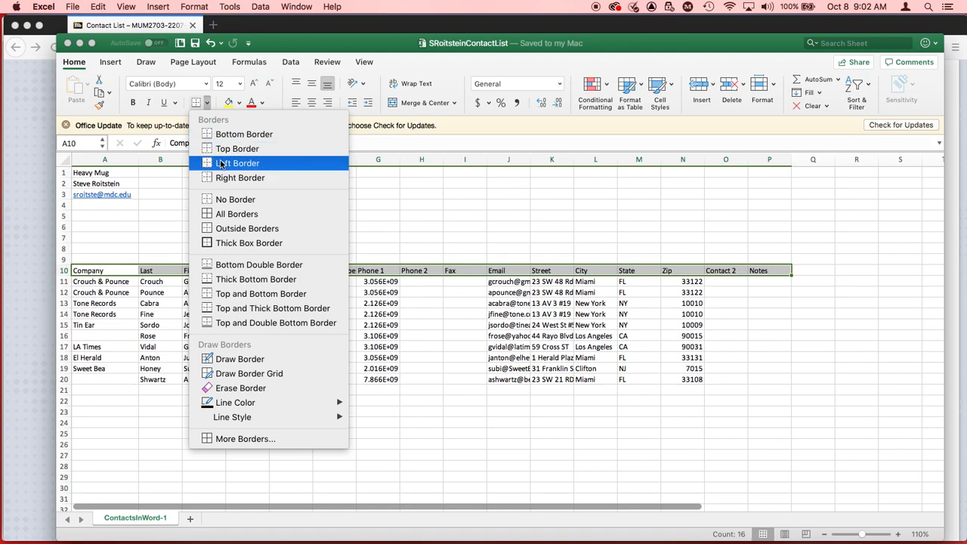
{"action": "left_click", "coordinate": [231, 215]}
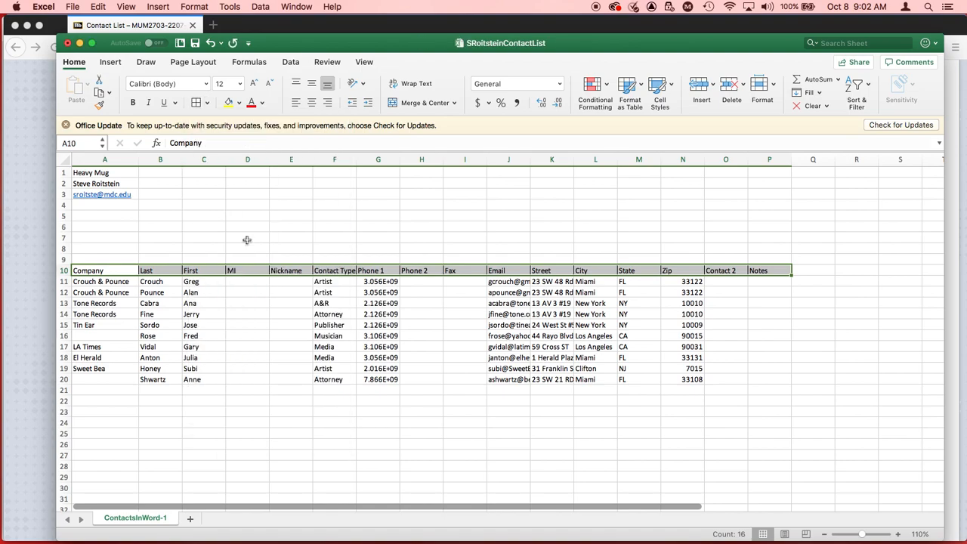
{"action": "left_click", "coordinate": [476, 361]}
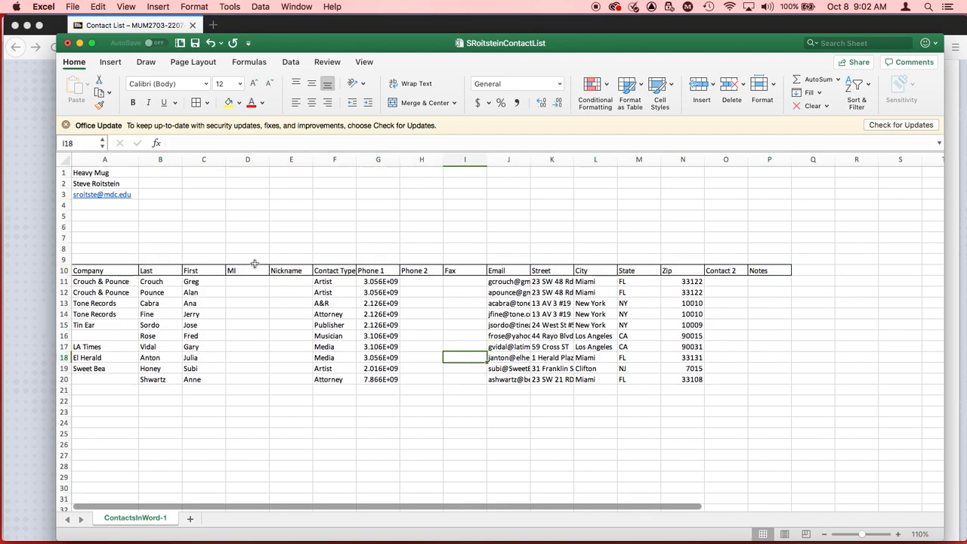
Step: Make the headings in A10:P10 bold and save the workbook
{"action": "left_click", "coordinate": [94, 271]}
{"action": "left_click", "coordinate": [768, 271], "text": "shift"}
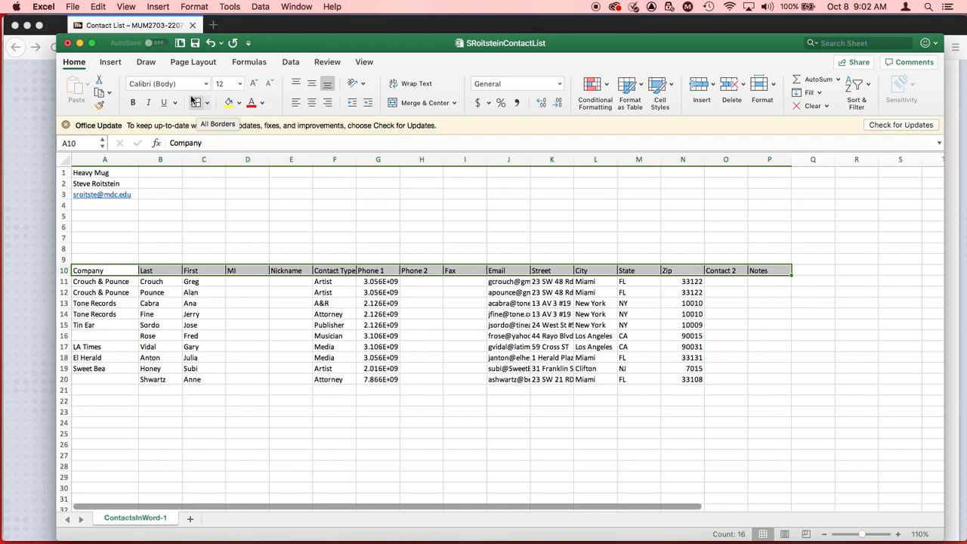
{"action": "left_click", "coordinate": [133, 104]}
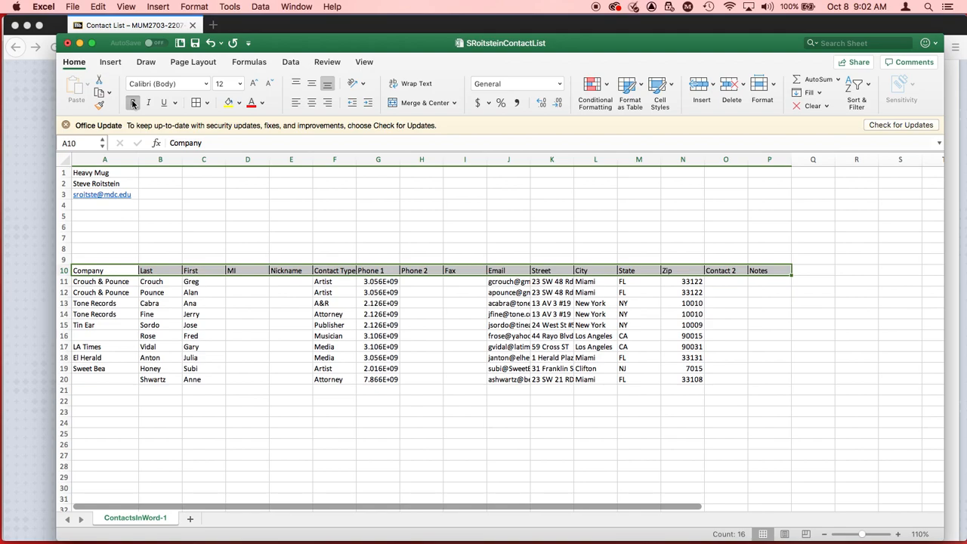
{"action": "left_click", "coordinate": [340, 446]}
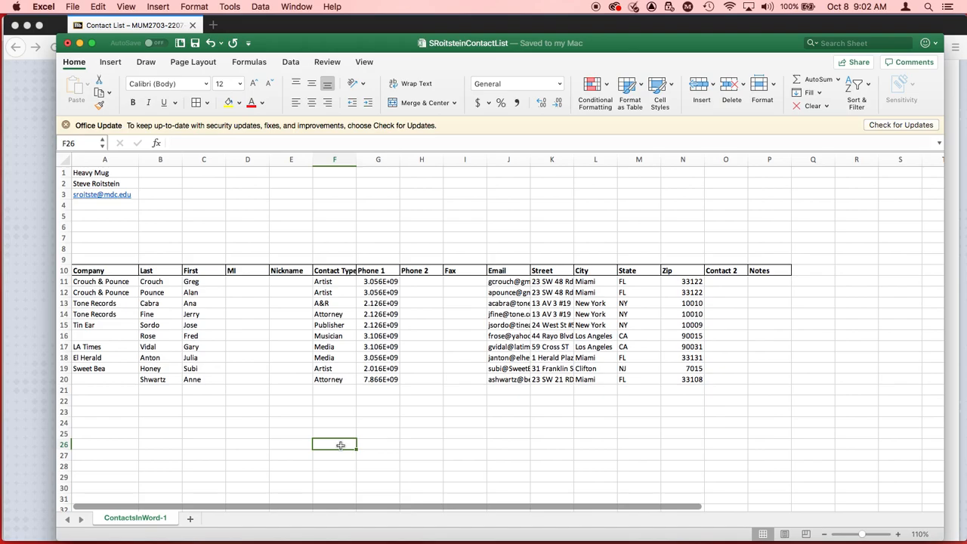
Step: Switch to the assignment page in Firefox and read the formatting instructions for the phone and zip columns
{"action": "key", "text": "super+Tab"}
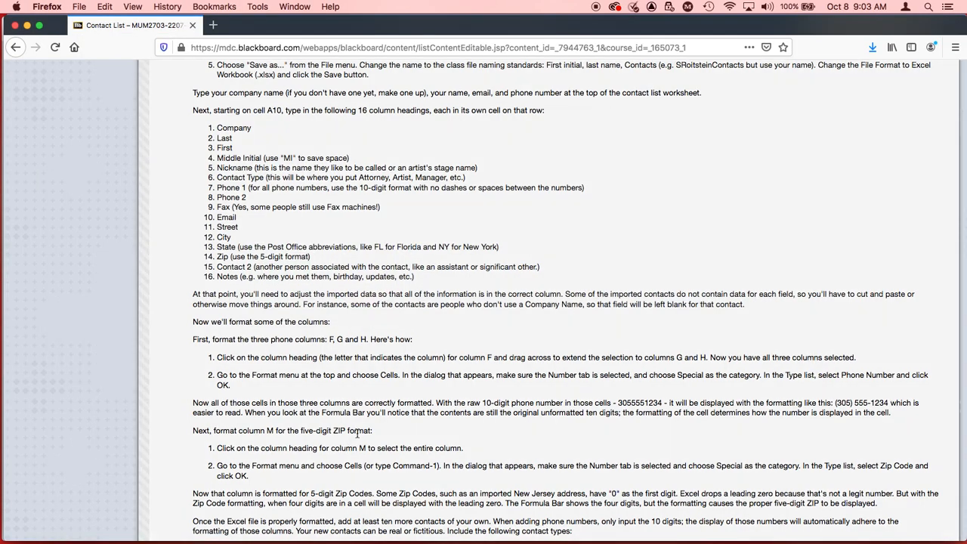
{"action": "scroll", "coordinate": [358, 433], "scroll_direction": "down", "scroll_amount": 2}
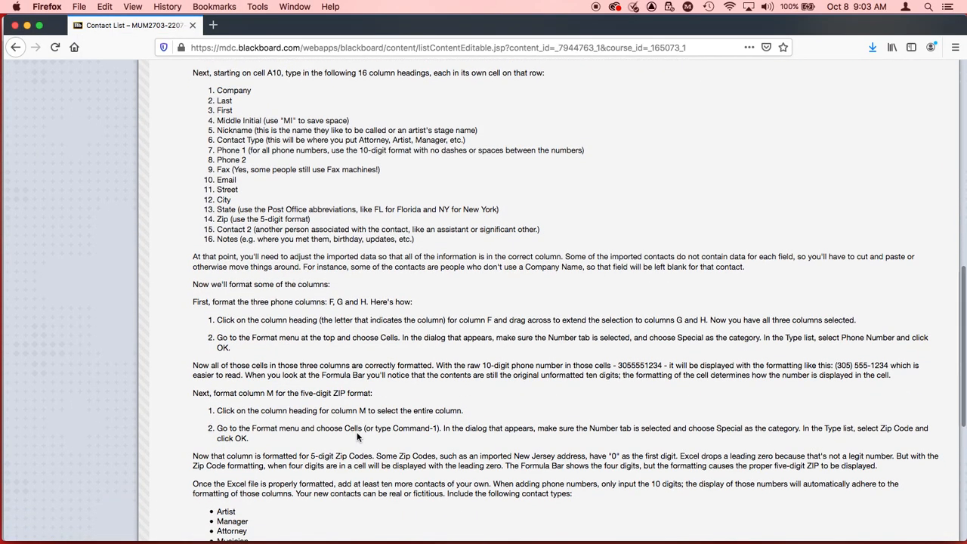
{"action": "scroll", "coordinate": [357, 437], "scroll_direction": "down", "scroll_amount": 1}
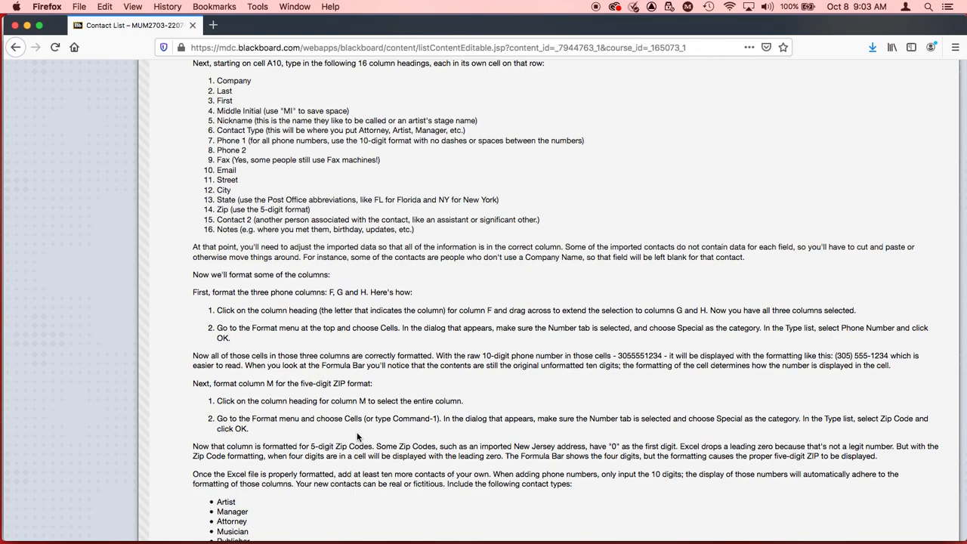
Step: Compare the phone and fax columns G to I in Excel with the column letters given on the assignment page in Firefox
{"action": "key", "text": "super+Tab"}
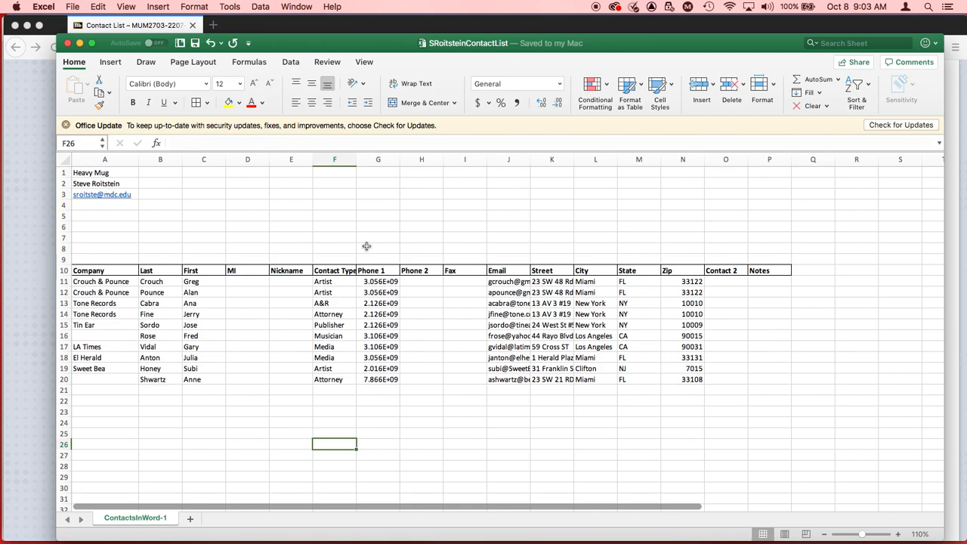
{"action": "left_click", "coordinate": [379, 160]}
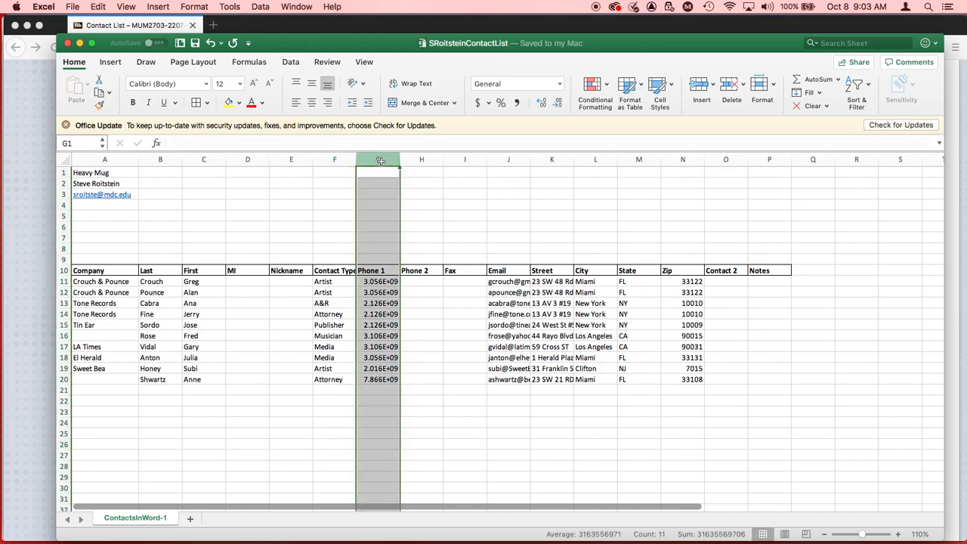
{"action": "left_click", "coordinate": [426, 160], "text": "shift"}
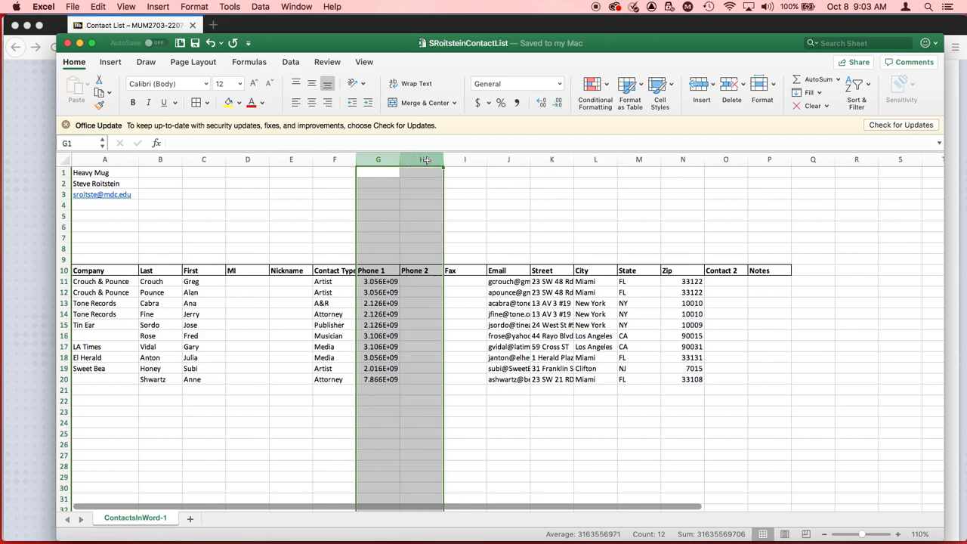
{"action": "left_click", "coordinate": [467, 159], "text": "shift"}
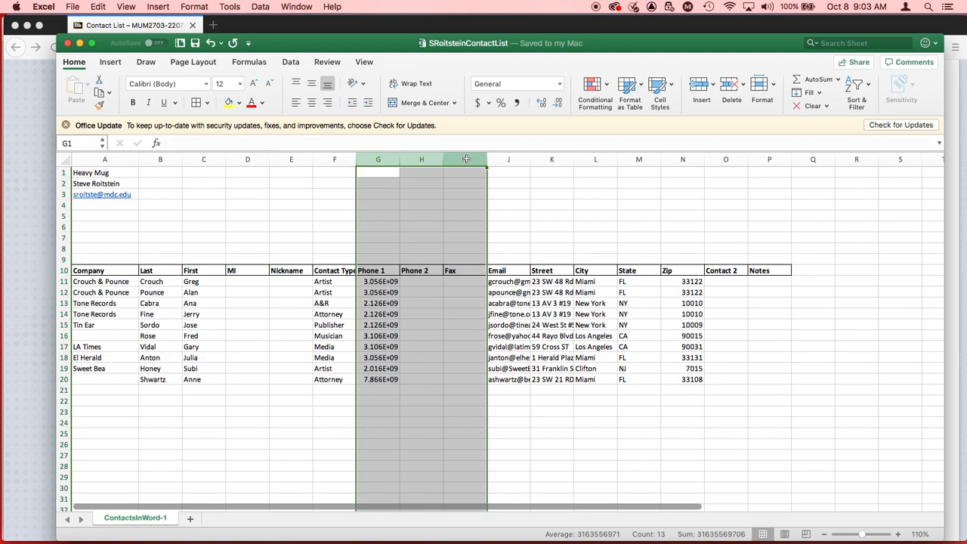
{"action": "left_click", "coordinate": [386, 161]}
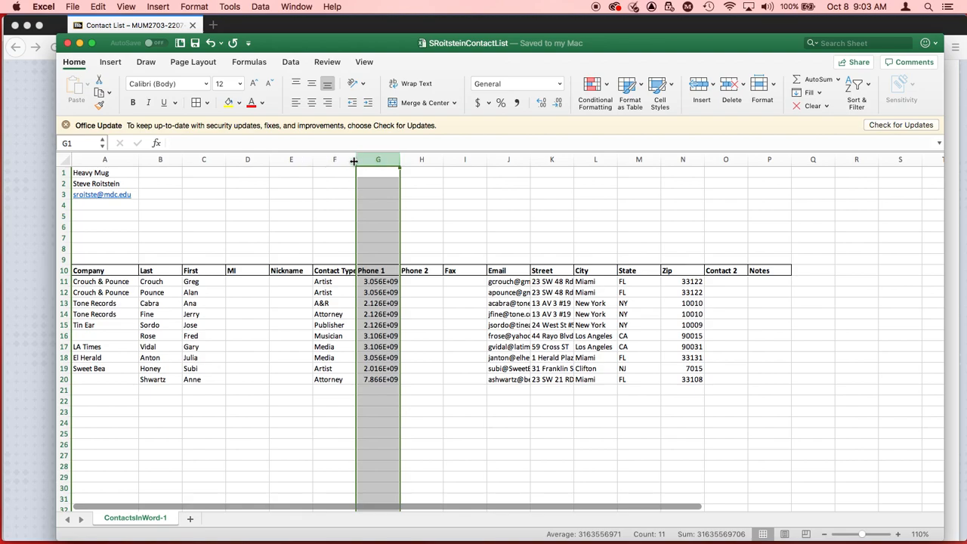
{"action": "key", "text": "super+Tab"}
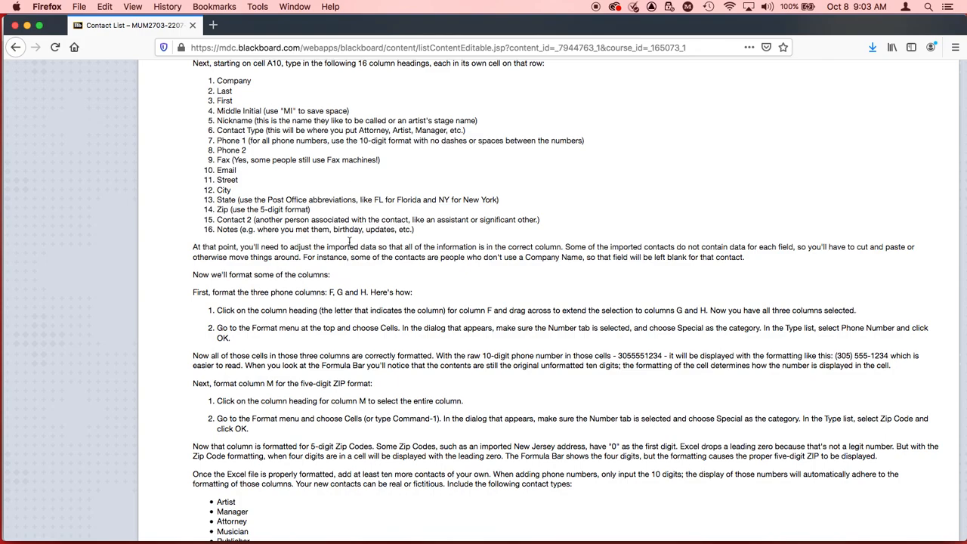
{"action": "key", "text": "super+Tab"}
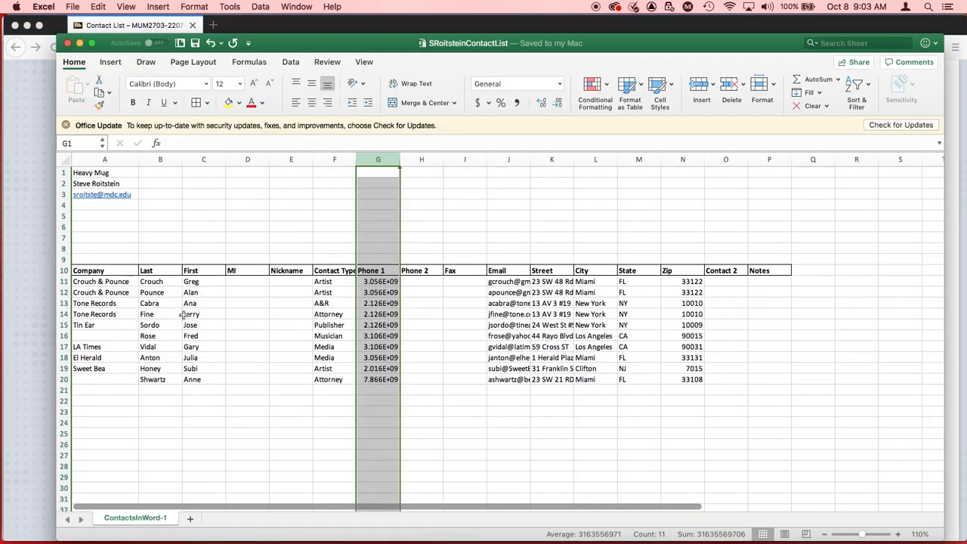
{"action": "key", "text": "super+Tab"}
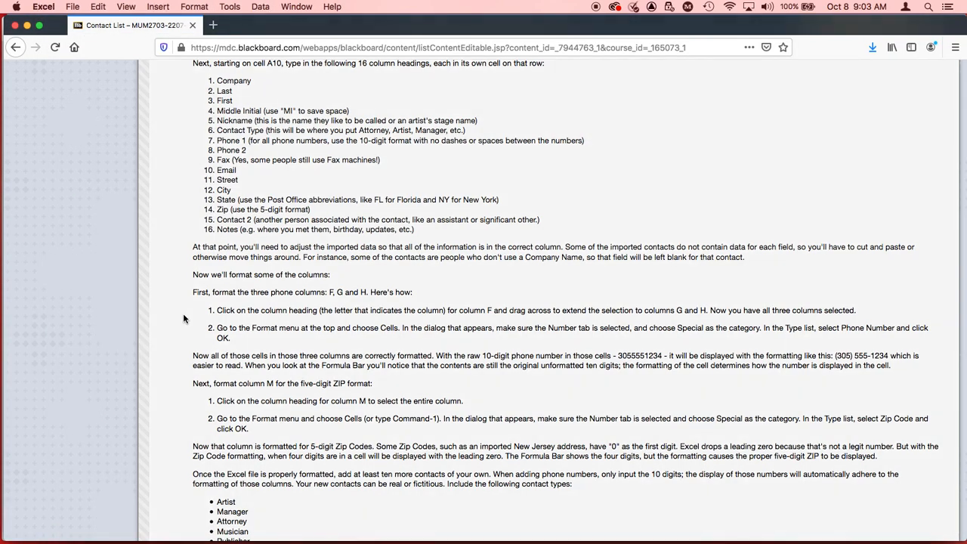
{"action": "key", "text": "super+Tab"}
{"action": "key", "text": "super+Tab"}
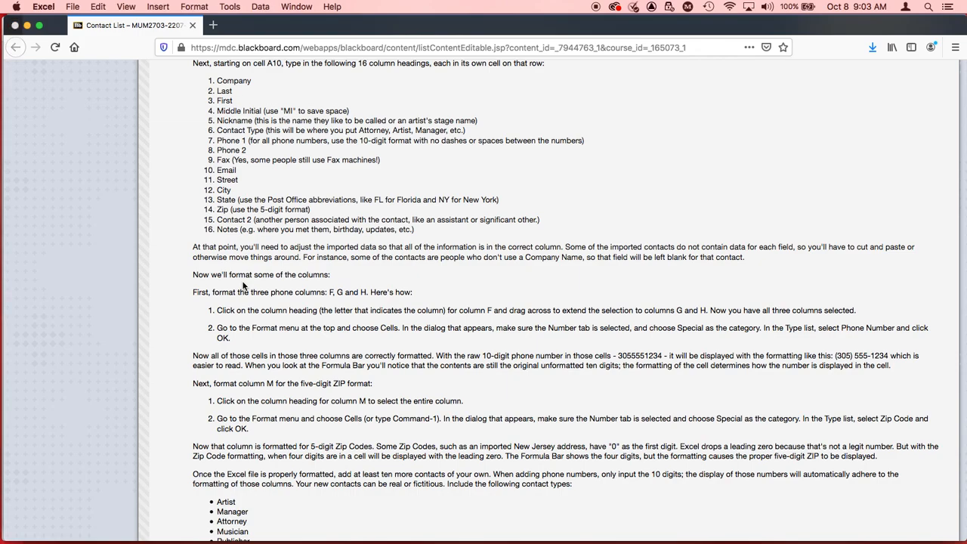
Step: Return to Excel and insert blank cells at A10:A20, shifting the existing headings and contact data right
{"action": "key", "text": "super+Tab"}
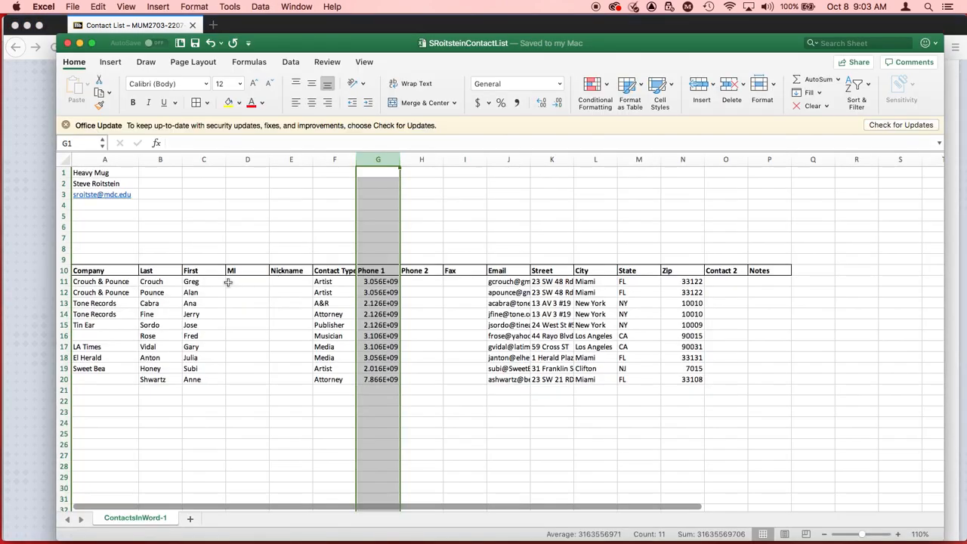
{"action": "left_click", "coordinate": [81, 270]}
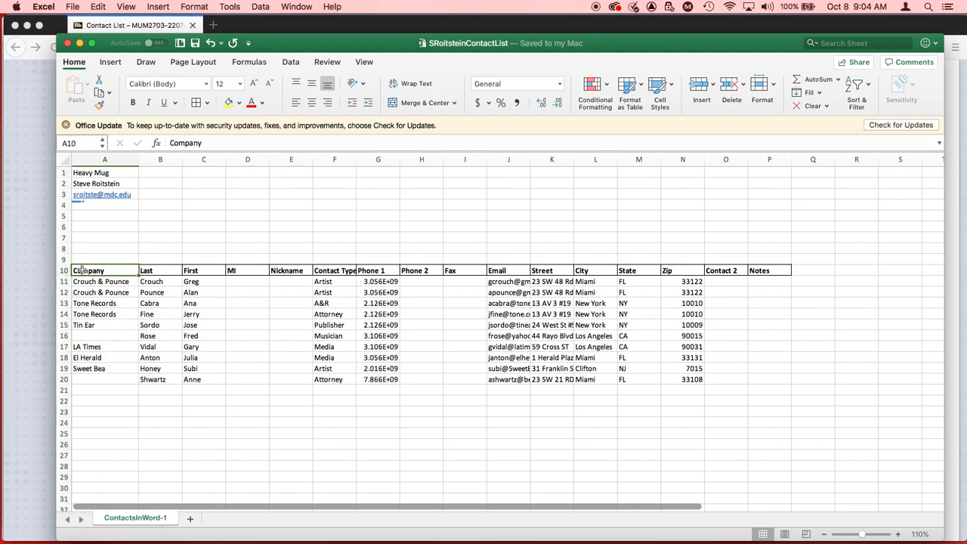
{"action": "left_click", "coordinate": [99, 382], "text": "shift"}
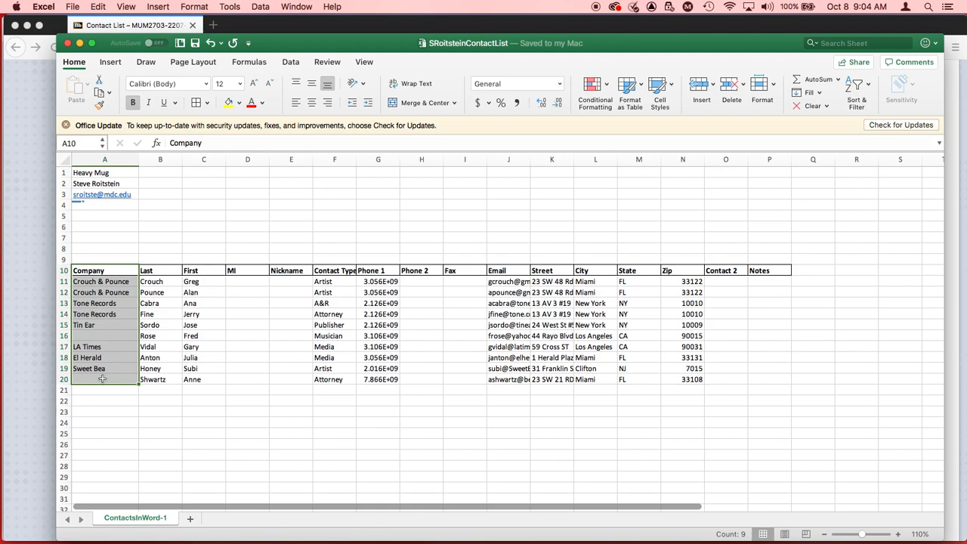
{"action": "left_click", "coordinate": [159, 6]}
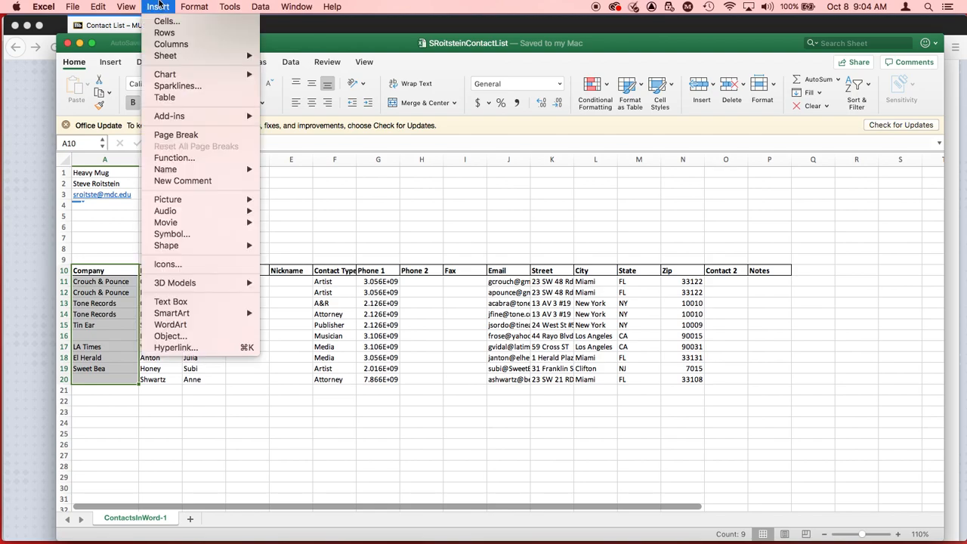
{"action": "left_click", "coordinate": [166, 22]}
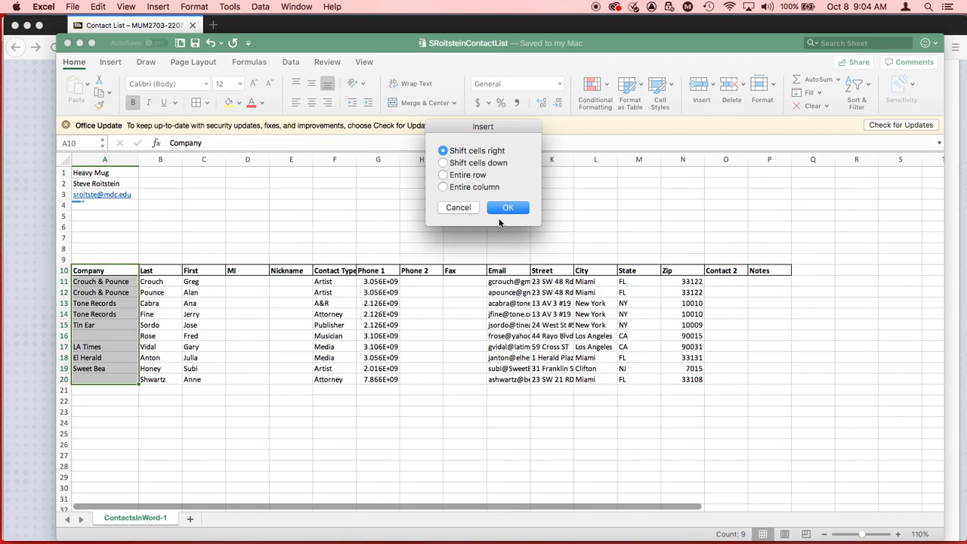
{"action": "left_click", "coordinate": [507, 208]}
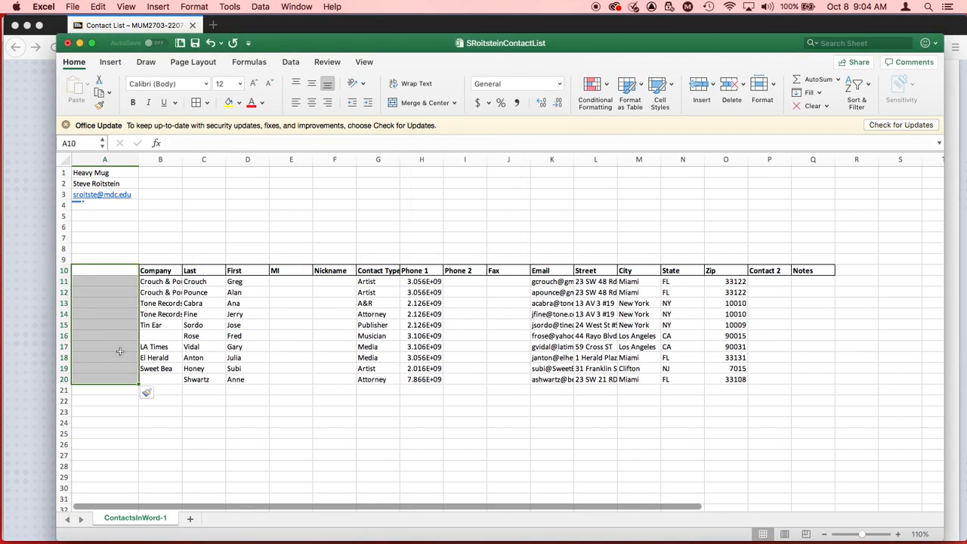
Step: Start numbering the contacts with 1 in cell A11 and 2 in cell A12
{"action": "left_click", "coordinate": [110, 281]}
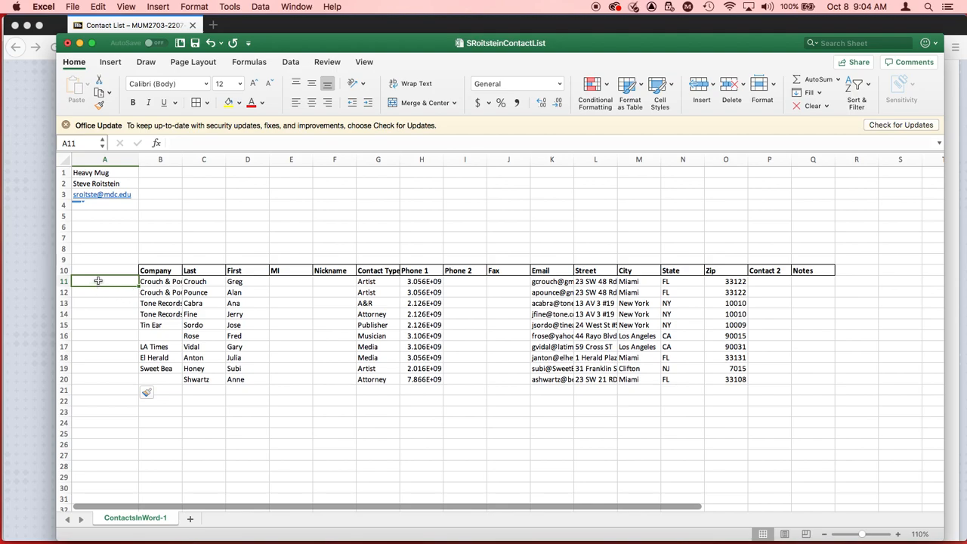
{"action": "type", "text": "1"}
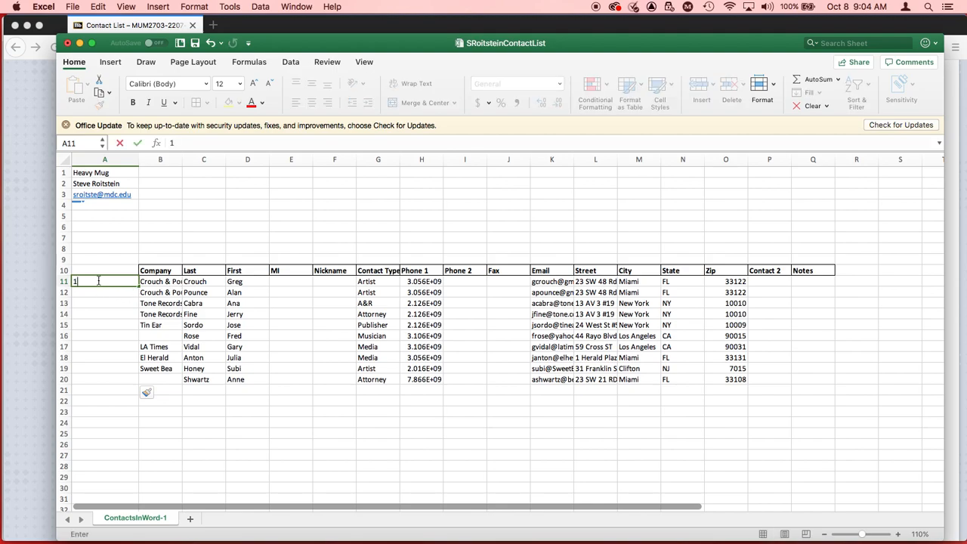
{"action": "key", "text": "Return"}
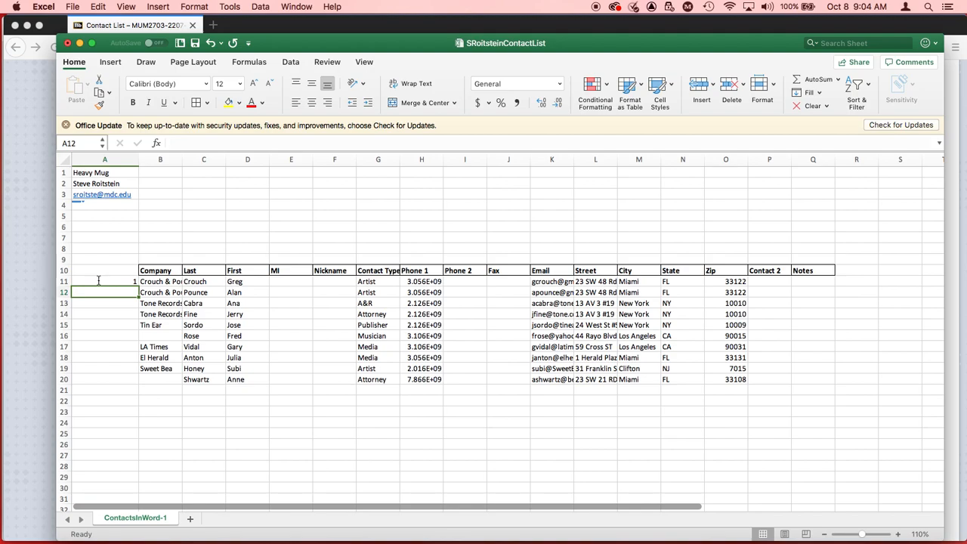
{"action": "type", "text": "2"}
{"action": "key", "text": "Return"}
Step: Extend the number series from A11:A12 down to 20 in cell A30
{"action": "left_click", "coordinate": [125, 282]}
{"action": "left_click", "coordinate": [123, 294], "text": "shift"}
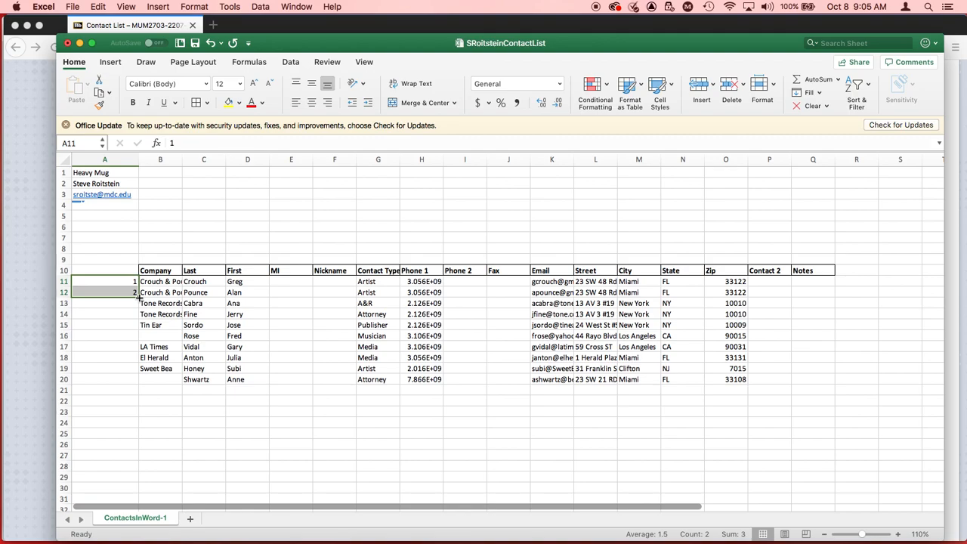
{"action": "left_click_drag", "start_coordinate": [140, 298], "coordinate": [139, 345]}
{"action": "left_click_drag", "start_coordinate": [139, 370], "coordinate": [143, 490]}
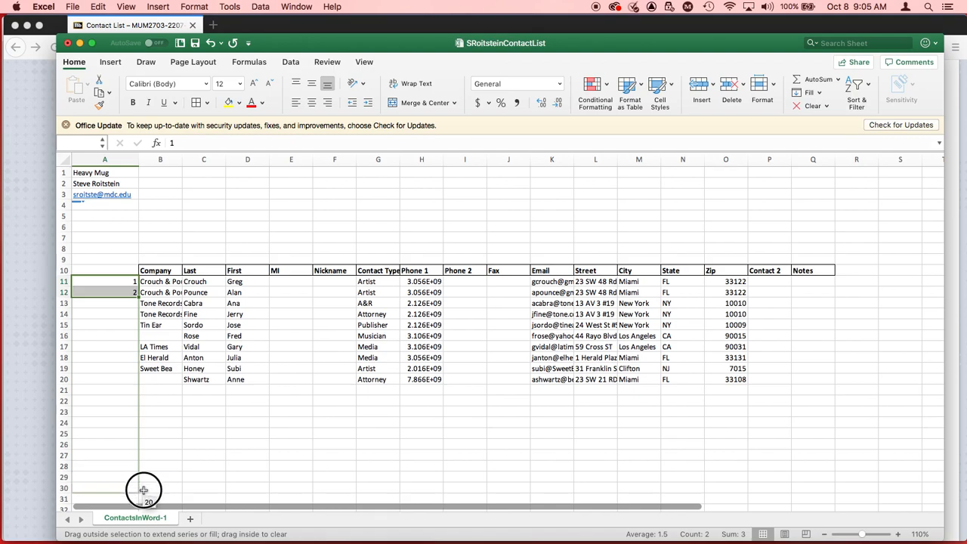
{"action": "left_click_drag", "start_coordinate": [144, 490], "coordinate": [143, 491]}
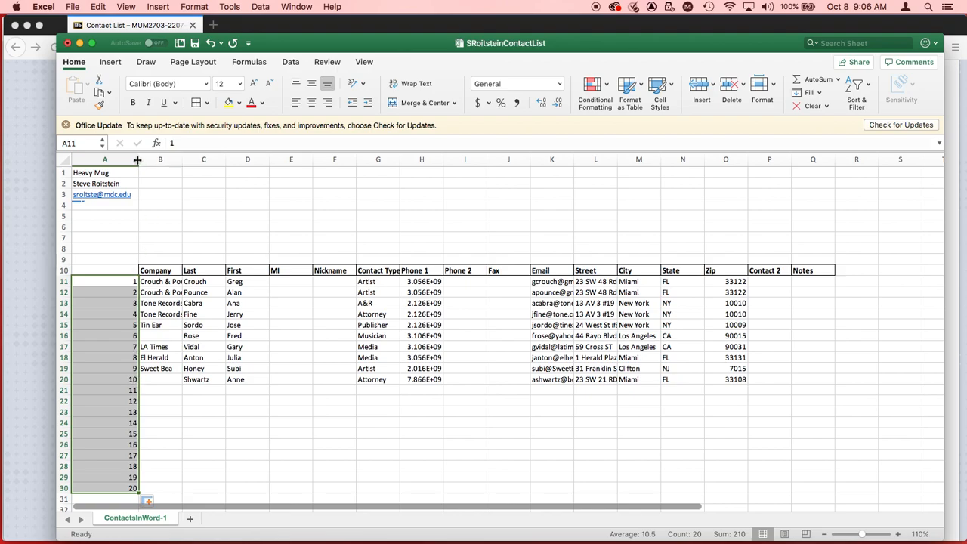
Step: Narrow column A to fit its numbers and widen column B to fit the company names, saving the workbook in between
{"action": "left_click_drag", "start_coordinate": [138, 160], "coordinate": [92, 164]}
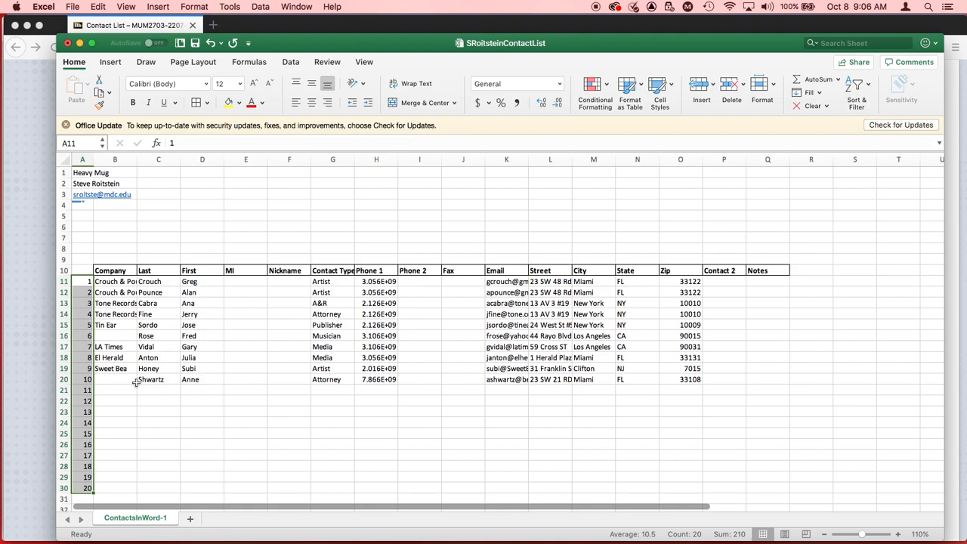
{"action": "key", "text": "super+s"}
{"action": "key", "text": "super+Tab"}
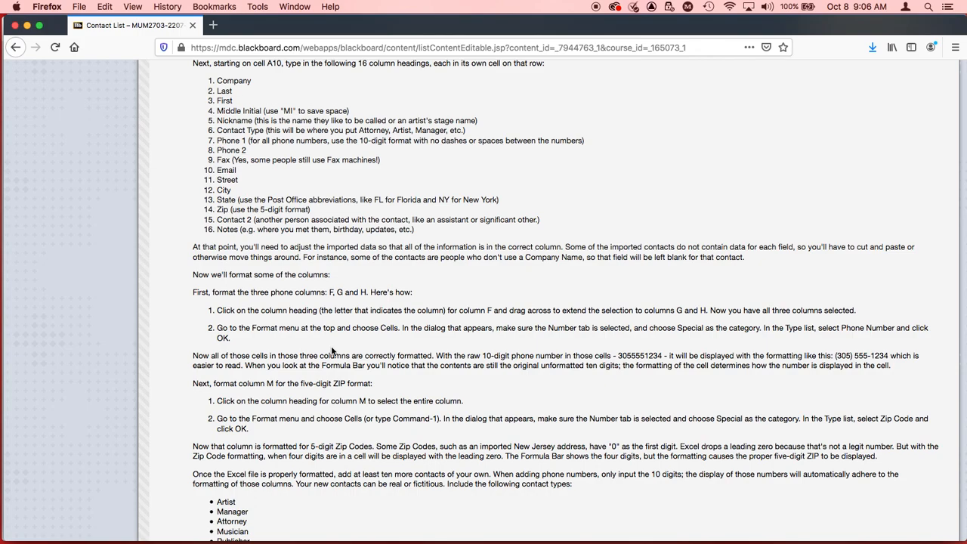
{"action": "key", "text": "super+Tab"}
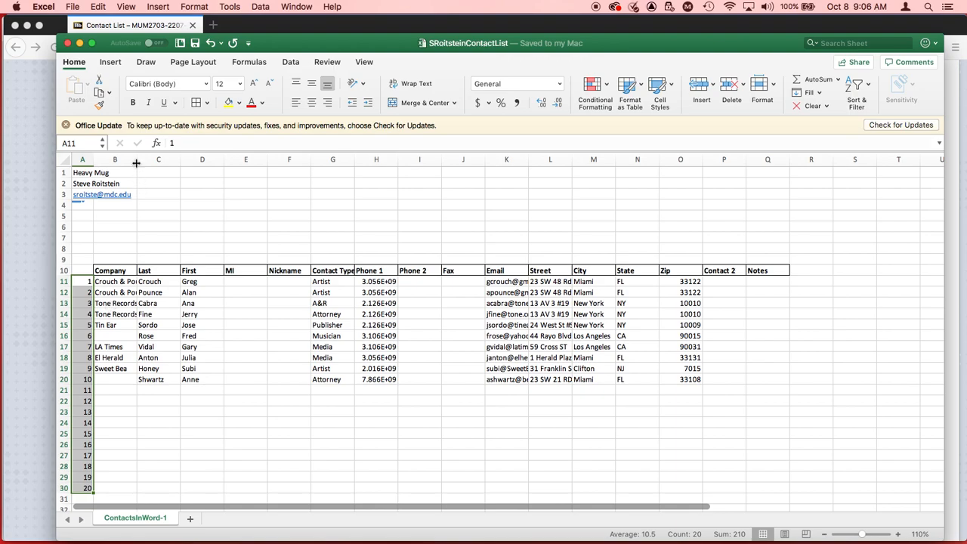
{"action": "left_click_drag", "start_coordinate": [137, 160], "coordinate": [156, 161]}
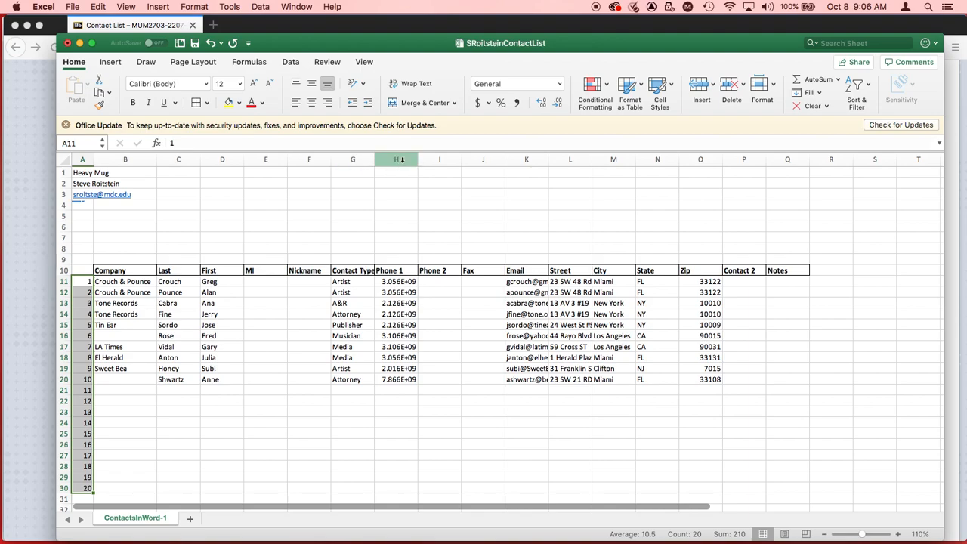
Step: Recheck the phone instructions in Firefox, return to Excel, and format columns H to J with the Special category's Phone Number type
{"action": "key", "text": "super+Tab"}
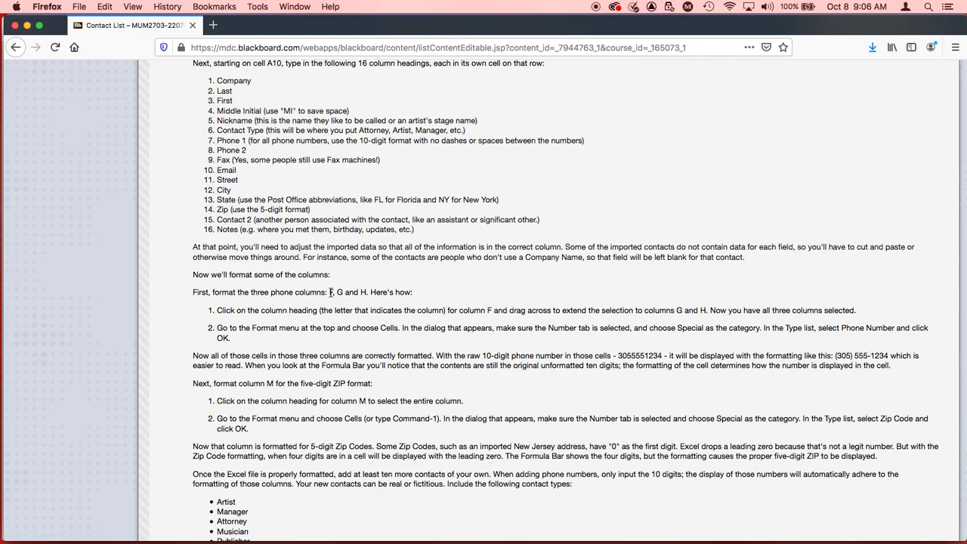
{"action": "key", "text": "super+Tab"}
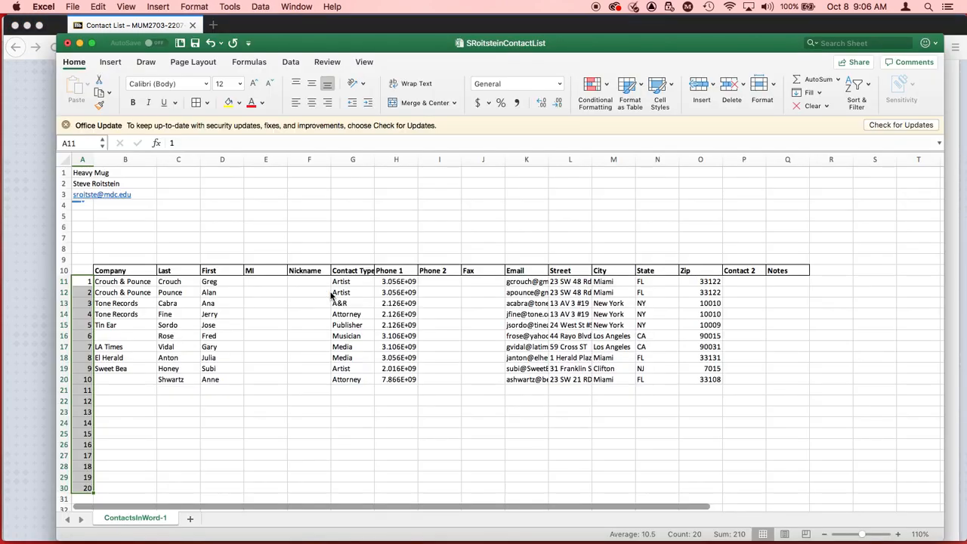
{"action": "left_click", "coordinate": [407, 160]}
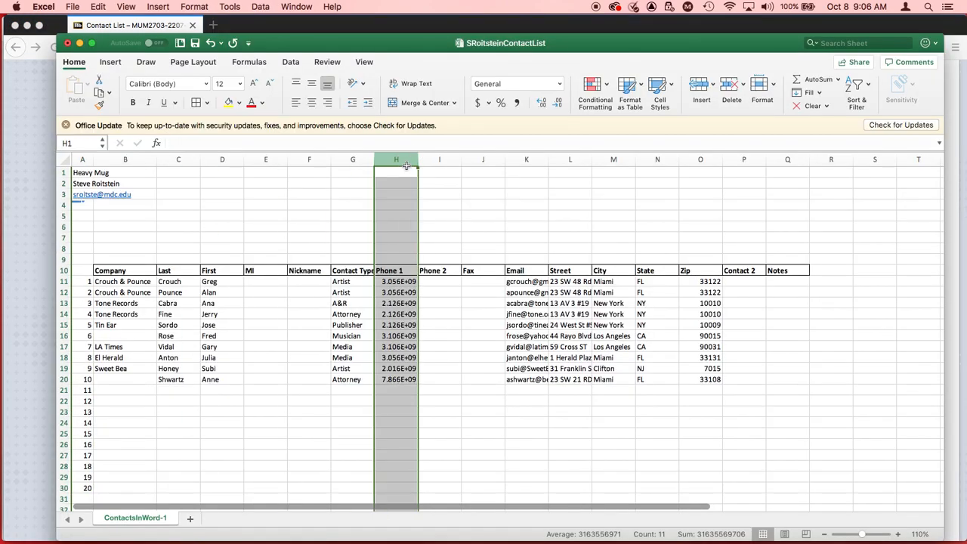
{"action": "left_click", "coordinate": [487, 161], "text": "shift"}
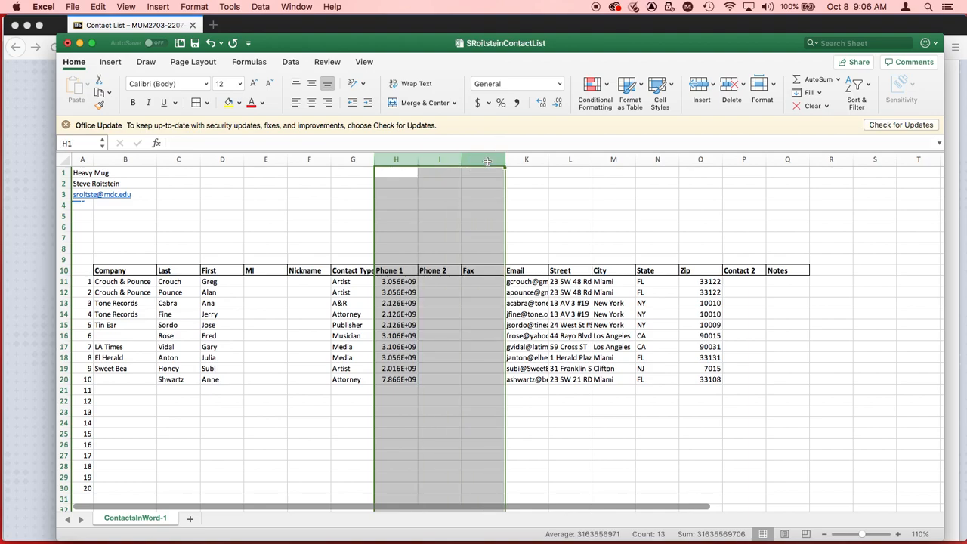
{"action": "left_click", "coordinate": [187, 6]}
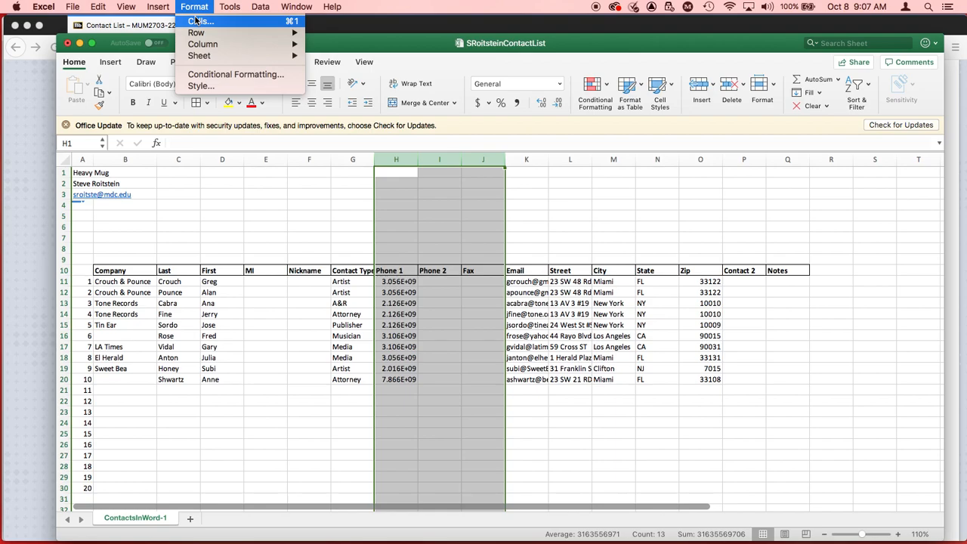
{"action": "left_click", "coordinate": [195, 20]}
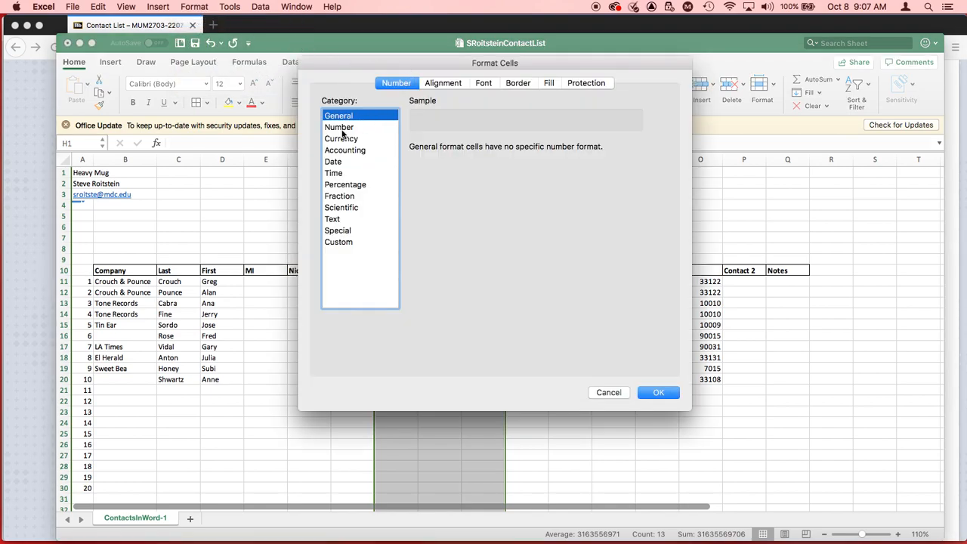
{"action": "left_click", "coordinate": [347, 241]}
{"action": "left_click", "coordinate": [345, 230]}
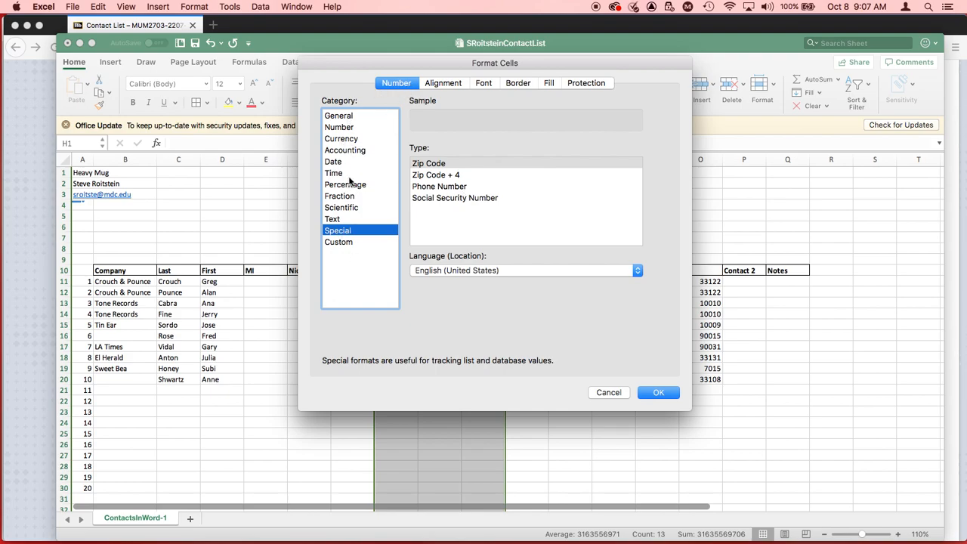
{"action": "left_click", "coordinate": [433, 185]}
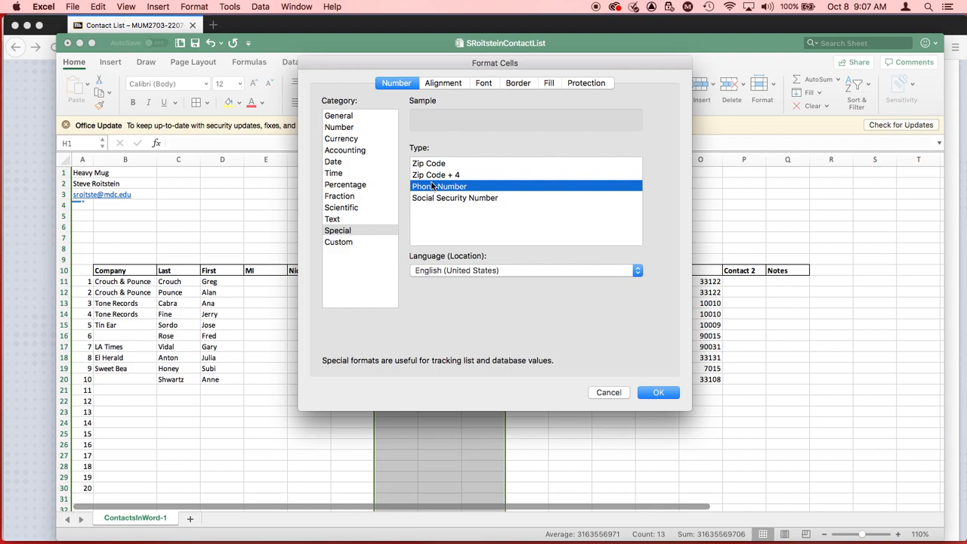
{"action": "left_click", "coordinate": [655, 393]}
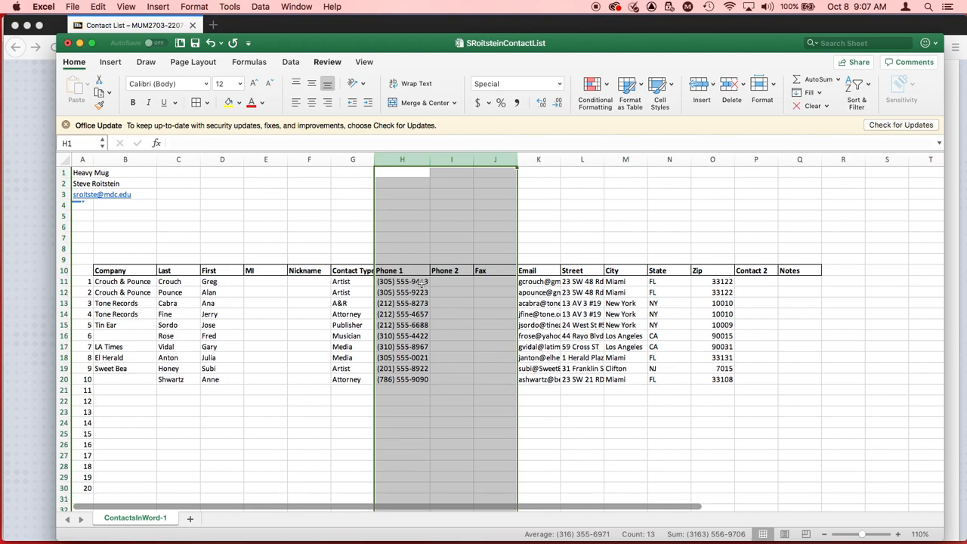
{"action": "left_click", "coordinate": [422, 281]}
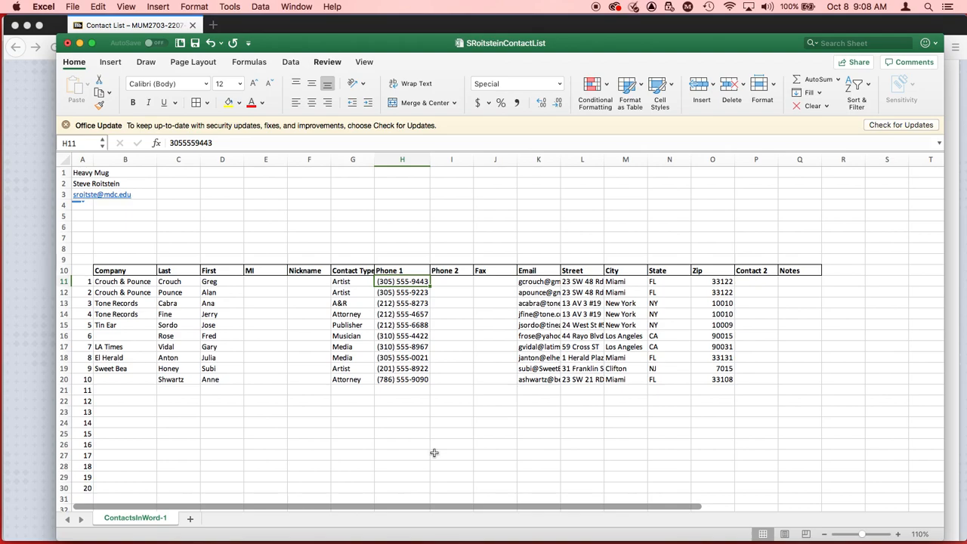
Step: Save the workbook, then switch to Firefox and read the assignment's instructions for formatting the zip code column
{"action": "left_click", "coordinate": [408, 284]}
{"action": "key", "text": "super+s"}
{"action": "key", "text": "super+Tab"}
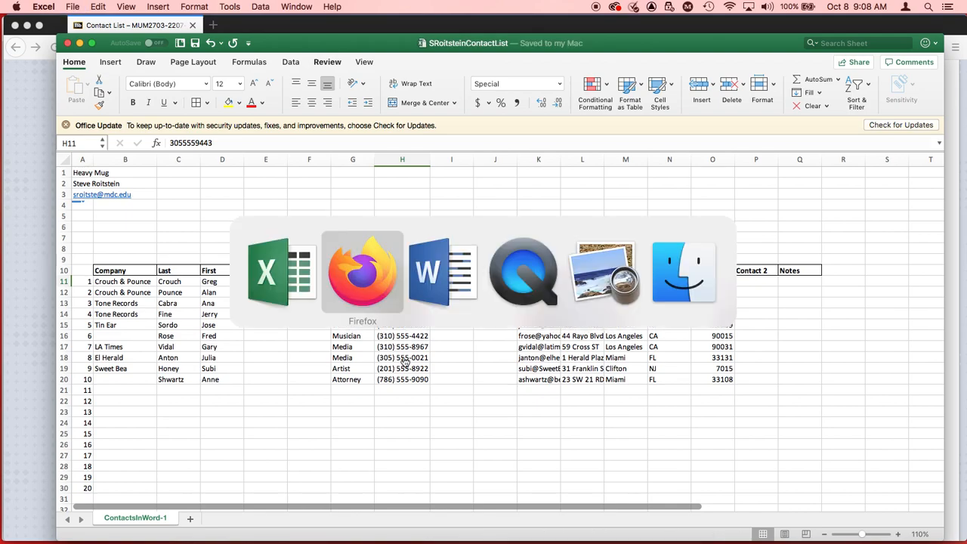
{"action": "scroll", "coordinate": [342, 383], "scroll_direction": "down", "scroll_amount": 2}
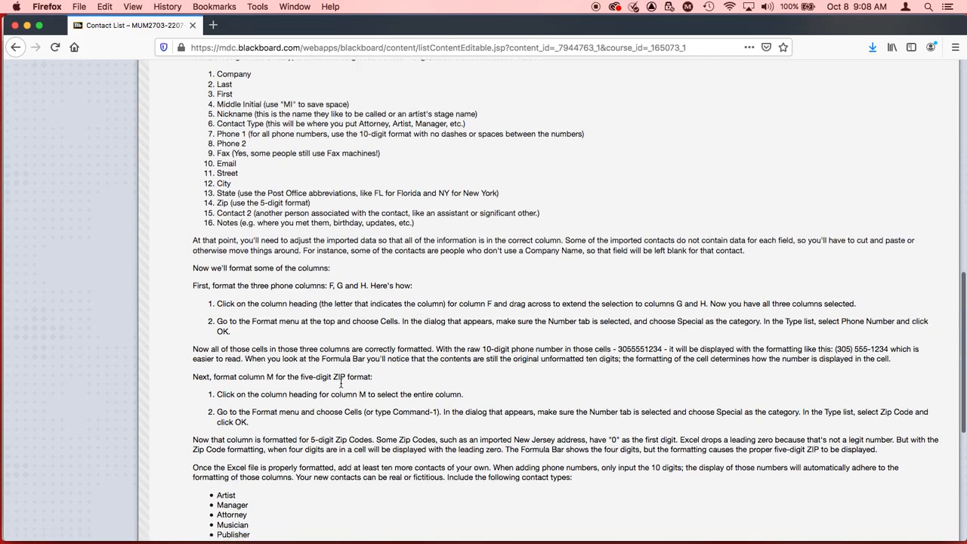
{"action": "scroll", "coordinate": [340, 386], "scroll_direction": "down", "scroll_amount": 1}
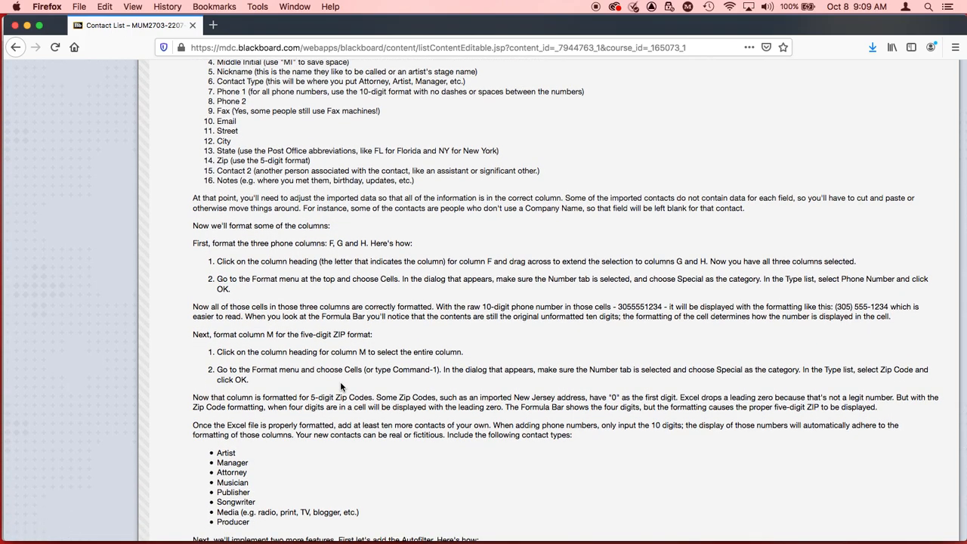
Step: Return to Excel, format column O with the Special category's Zip Code type, and check the New Jersey zip in O19
{"action": "key", "text": "super+Tab"}
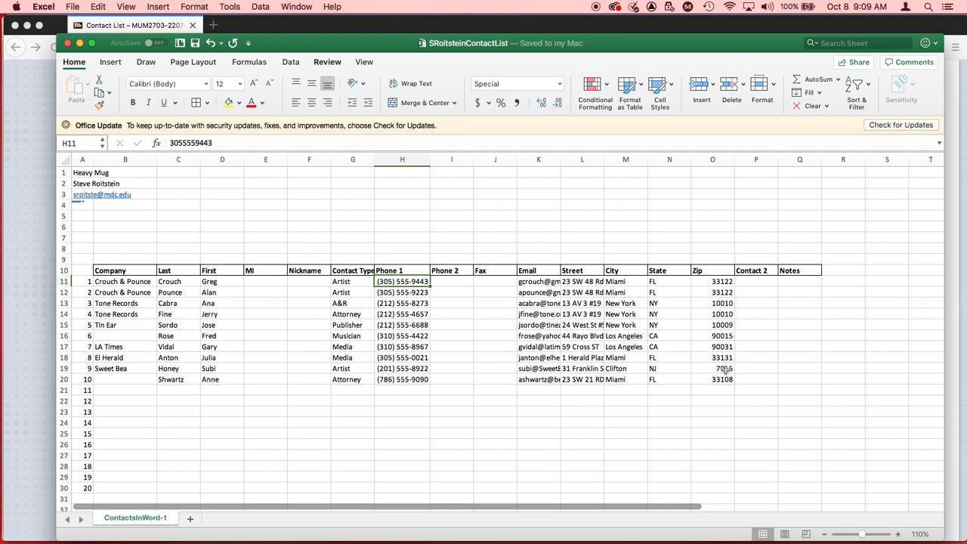
{"action": "left_click", "coordinate": [723, 162]}
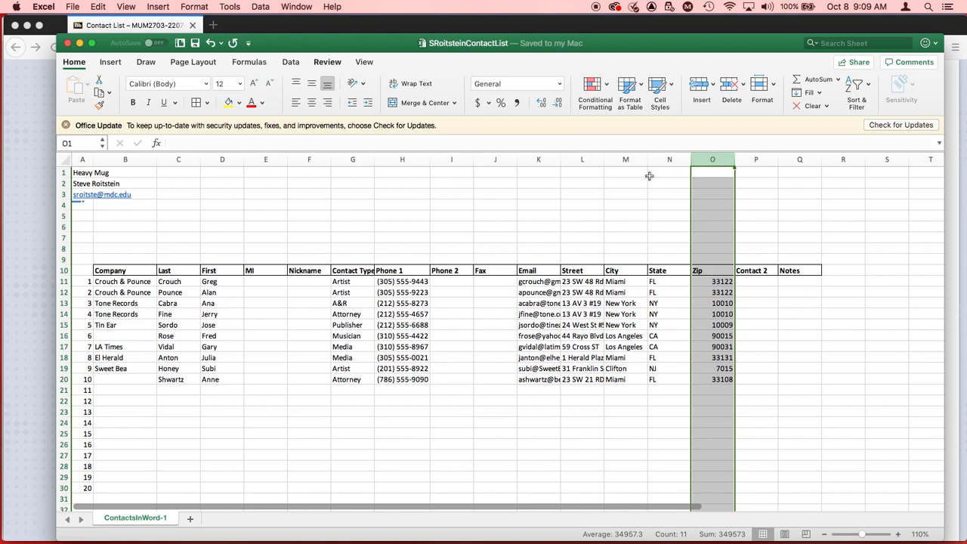
{"action": "left_click", "coordinate": [194, 7]}
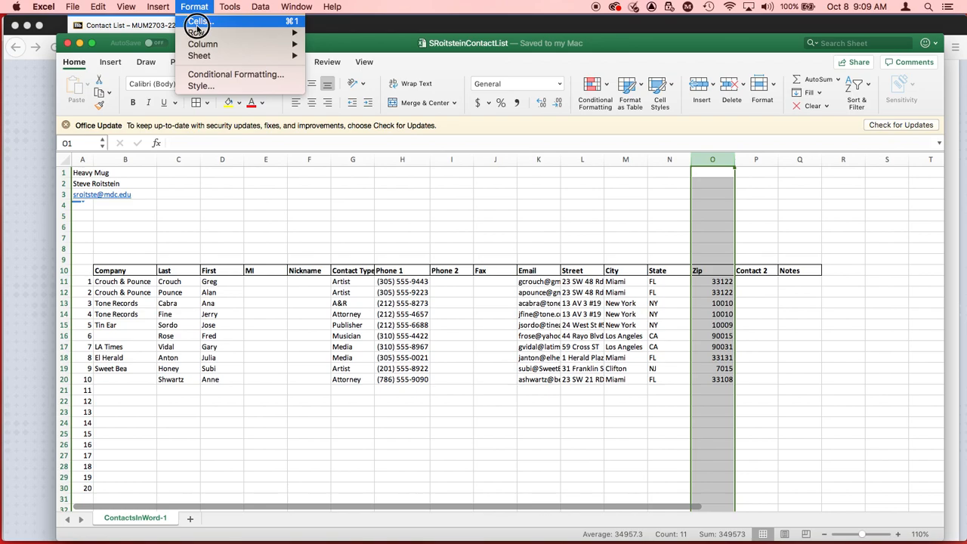
{"action": "left_click", "coordinate": [195, 21]}
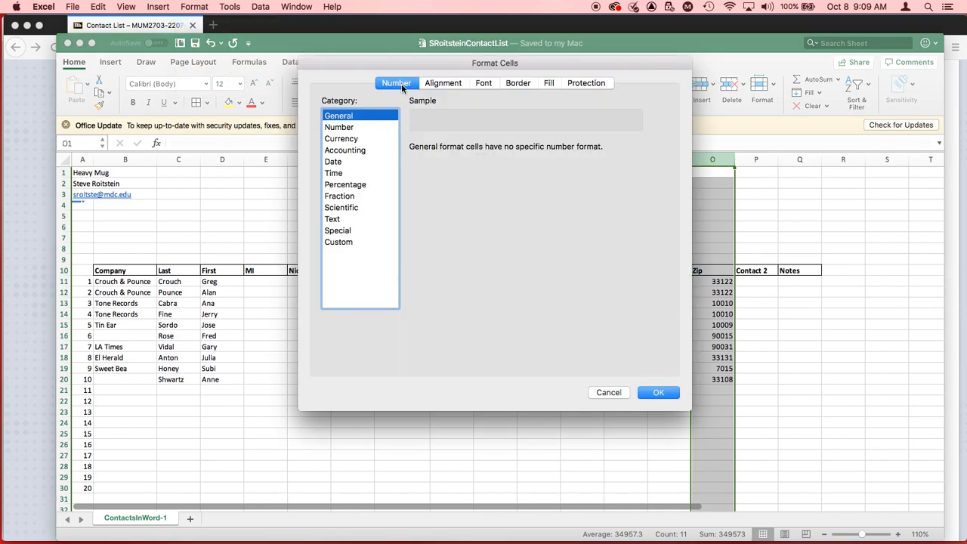
{"action": "left_click", "coordinate": [338, 232]}
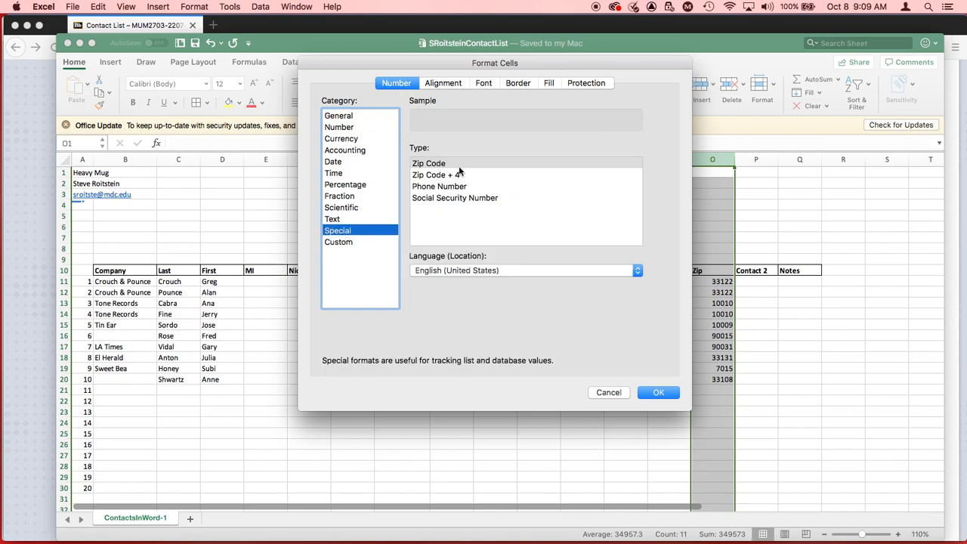
{"action": "left_click", "coordinate": [436, 166]}
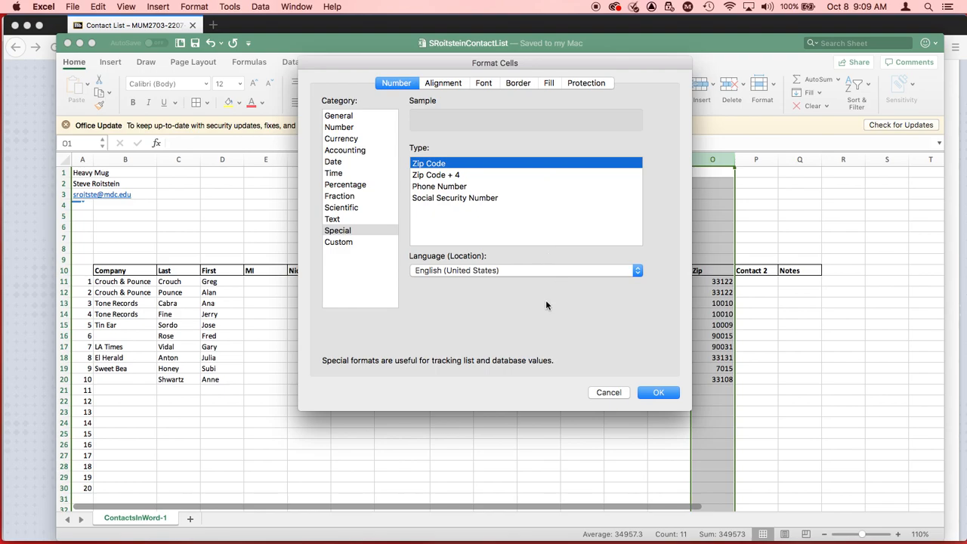
{"action": "left_click", "coordinate": [658, 392]}
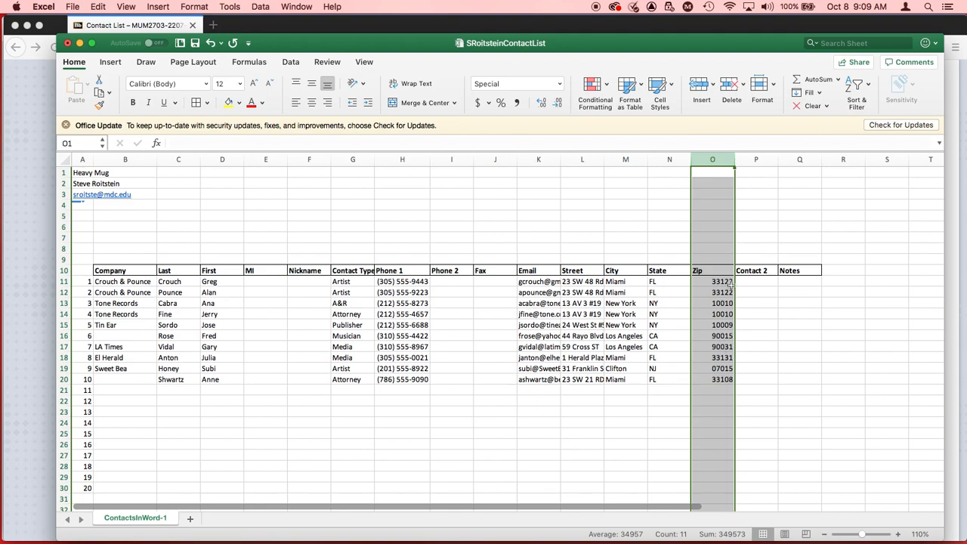
{"action": "left_click", "coordinate": [725, 368]}
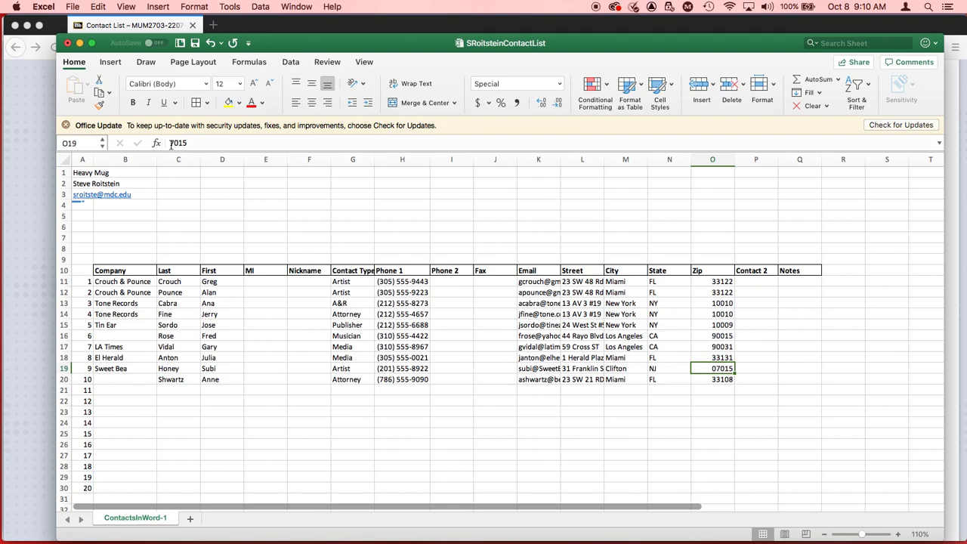
Step: Save the workbook, then switch to Firefox and read the assignment's instructions for adding ten contacts and the required contact types
{"action": "key", "text": "super+s"}
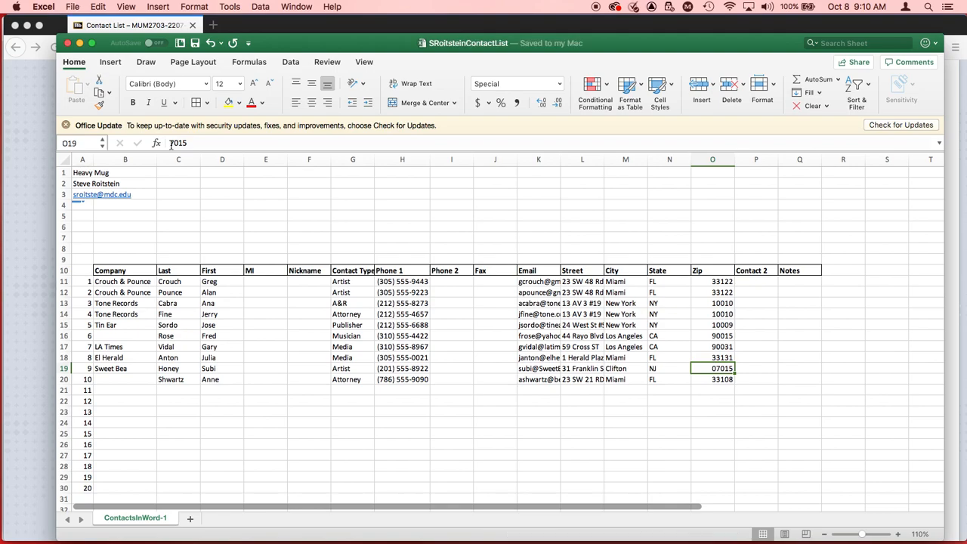
{"action": "key", "text": "super+Tab"}
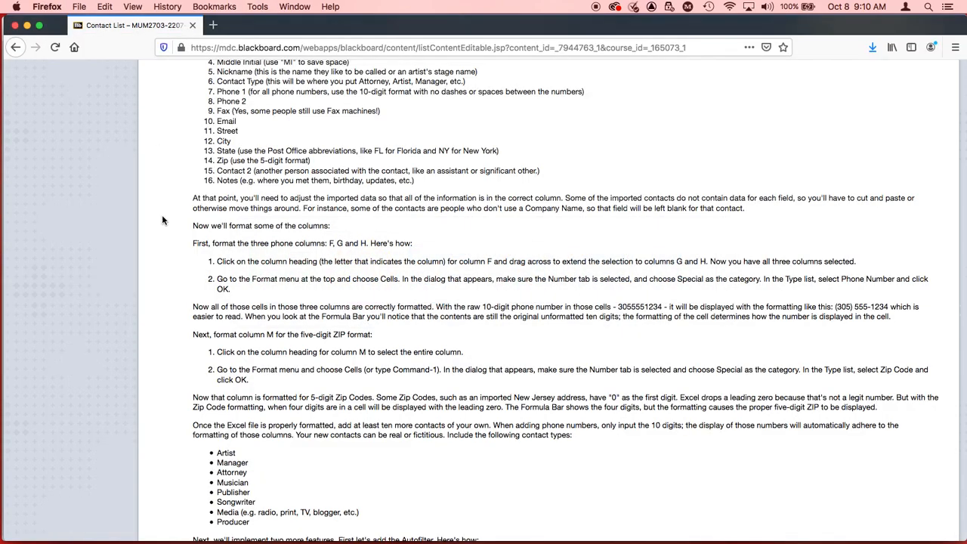
{"action": "scroll", "coordinate": [272, 259], "scroll_direction": "down", "scroll_amount": 1}
{"action": "scroll", "coordinate": [272, 259], "scroll_direction": "down", "scroll_amount": 3}
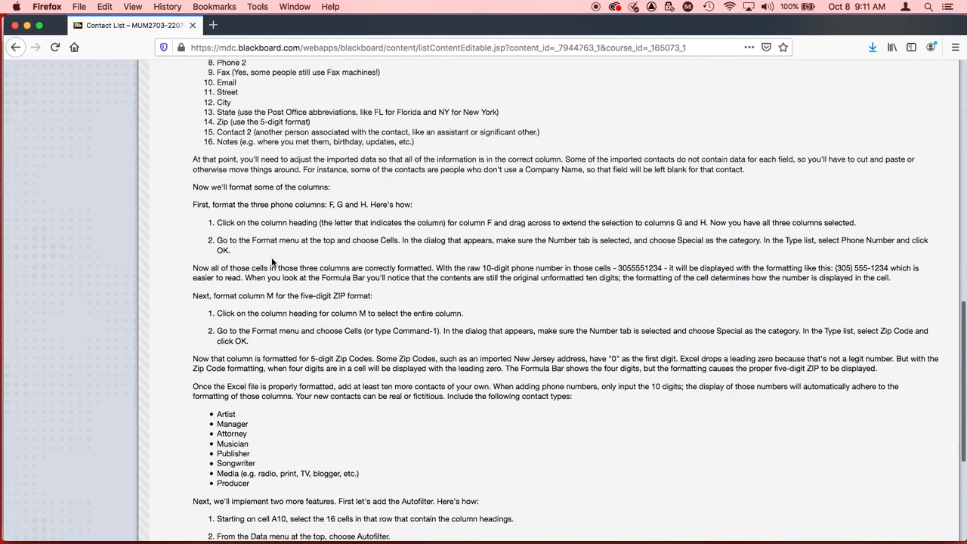
{"action": "scroll", "coordinate": [272, 259], "scroll_direction": "down", "scroll_amount": 1}
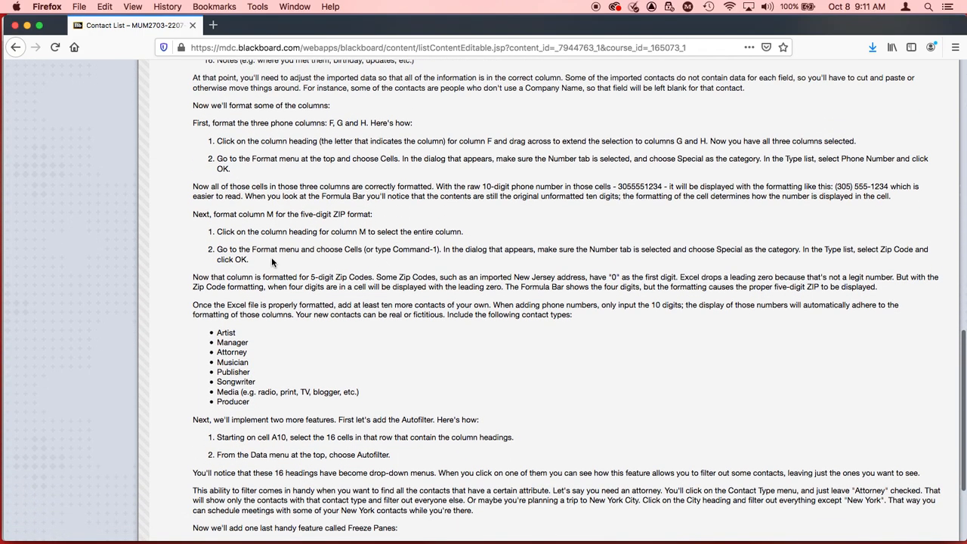
{"action": "scroll", "coordinate": [272, 259], "scroll_direction": "down", "scroll_amount": 2}
{"action": "scroll", "coordinate": [272, 259], "scroll_direction": "down", "scroll_amount": 2}
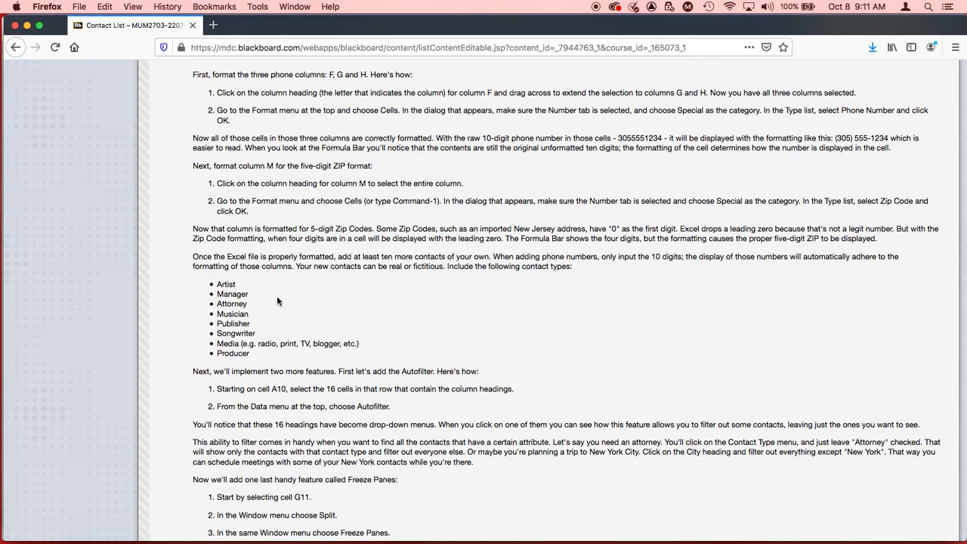
Step: Return to Excel and enter Breakfast Music as the company for contact 11 in B21
{"action": "key", "text": "super+Tab"}
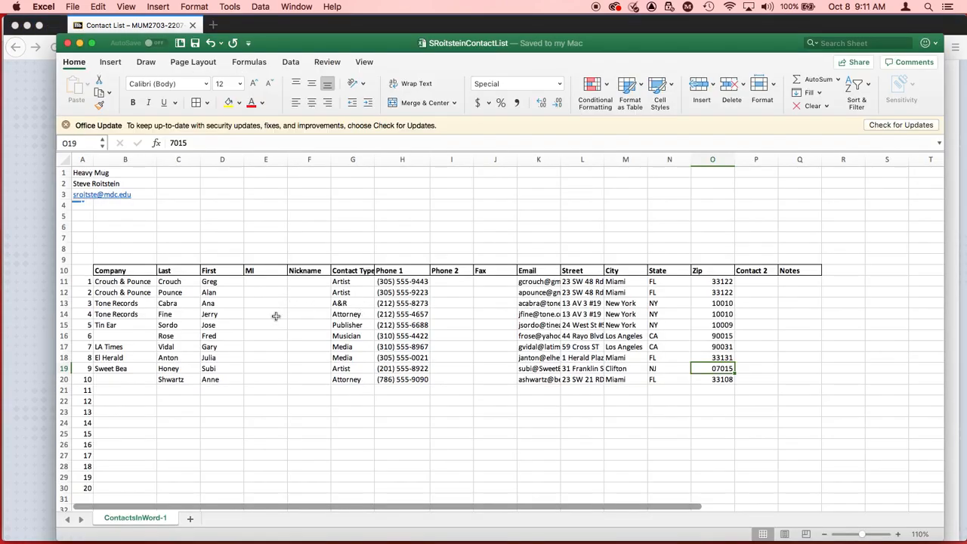
{"action": "left_click", "coordinate": [125, 391]}
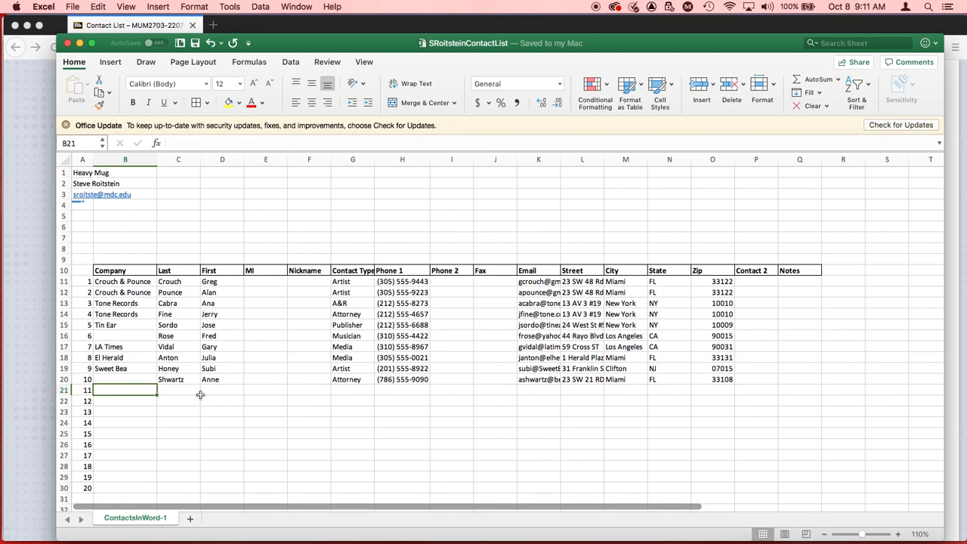
{"action": "type", "text": "Breakfas"}
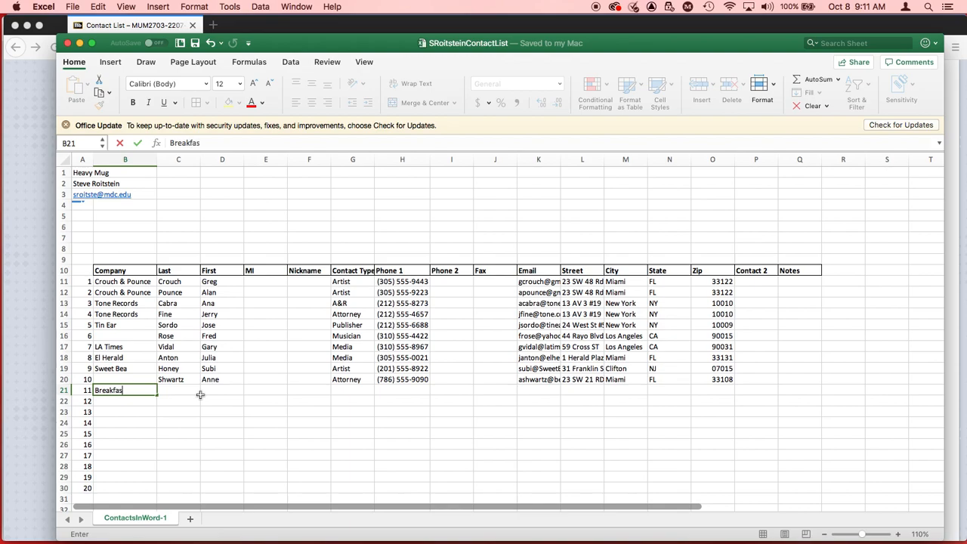
{"action": "type", "text": "t Music"}
{"action": "key", "text": "Tab"}
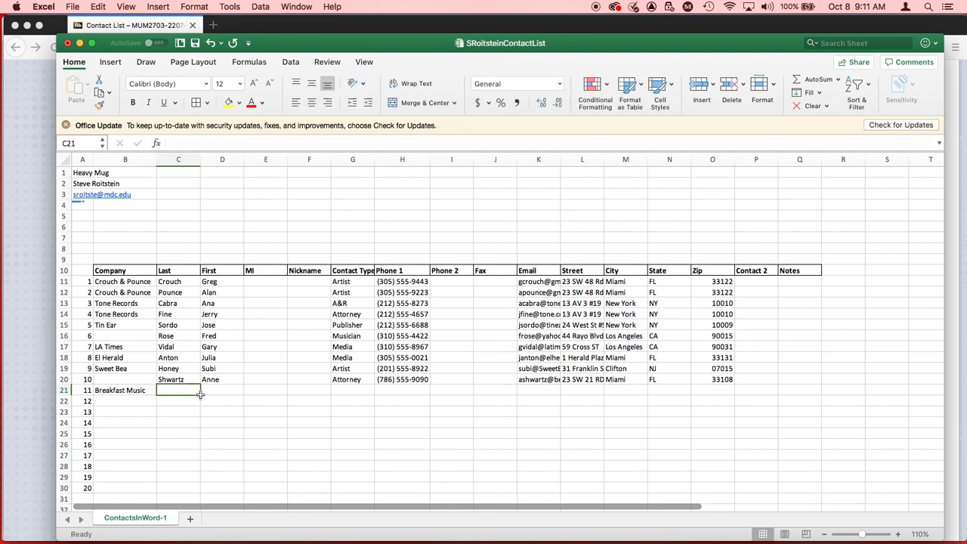
Step: Fill in contact 11's last name, first name and nickname in row 21, leaving the middle initial blank
{"action": "type", "text": "Bacon"}
{"action": "key", "text": "Tab"}
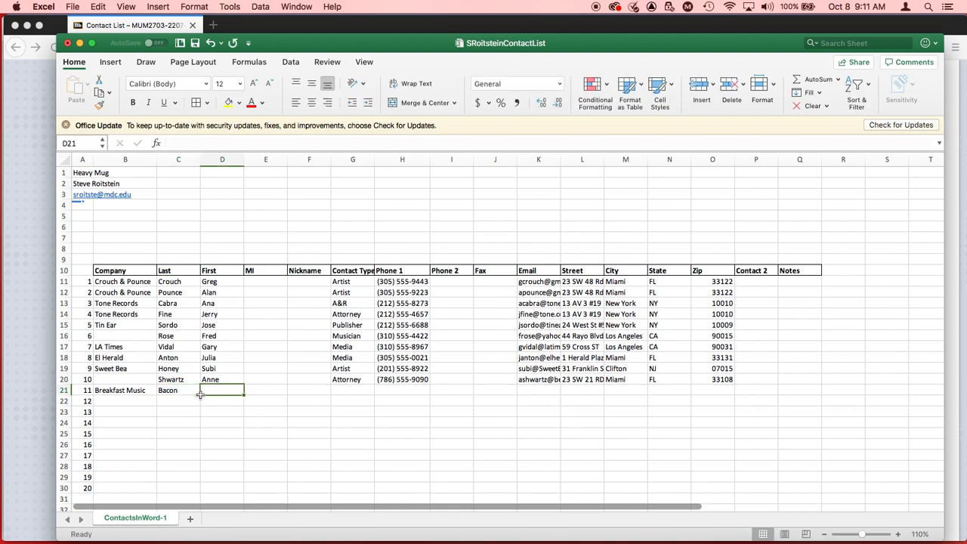
{"action": "type", "text": "Eggson"}
{"action": "key", "text": "Tab"}
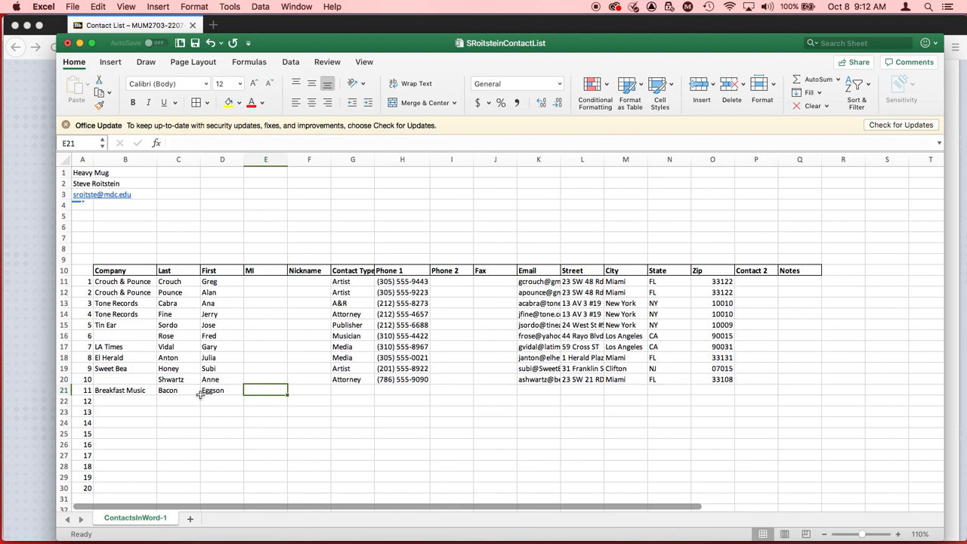
{"action": "key", "text": "Tab"}
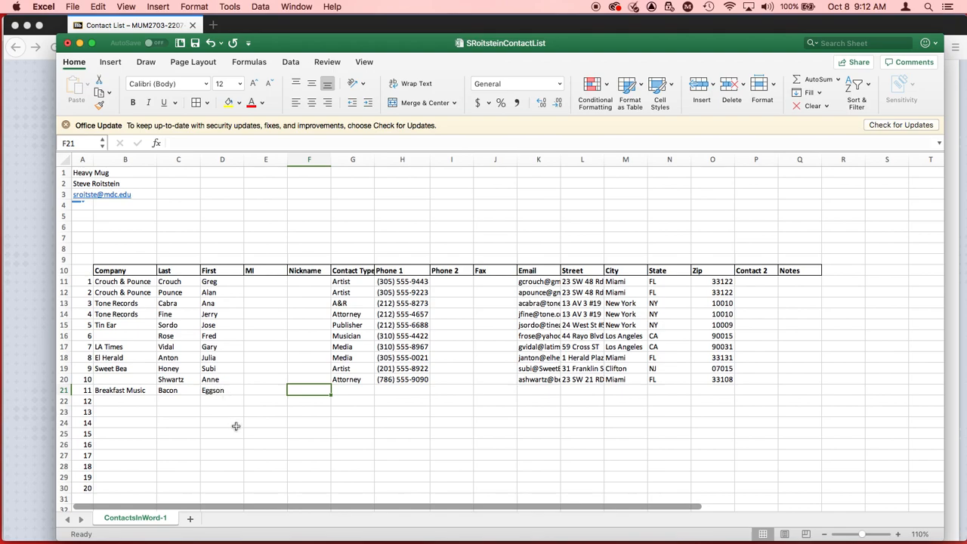
{"action": "type", "text": "Eggie"}
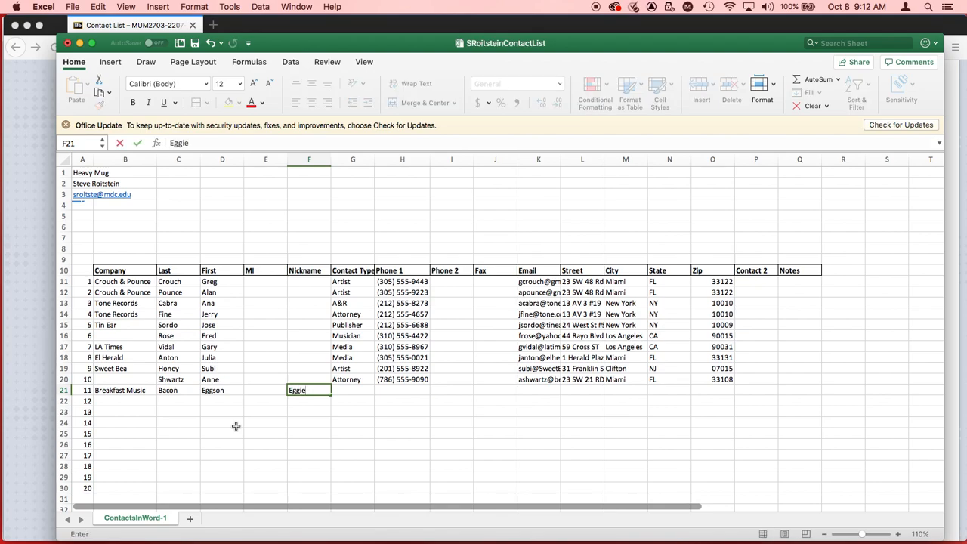
{"action": "key", "text": "Tab"}
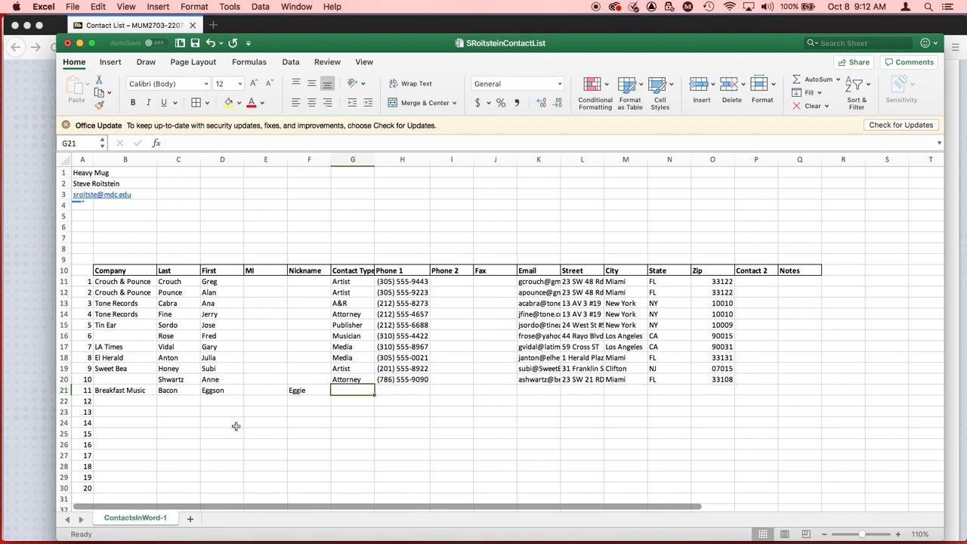
Step: Set contact 11's contact type to Artist and enter the ten-digit Phone 1 number without dashes or spaces
{"action": "type", "text": "Artist"}
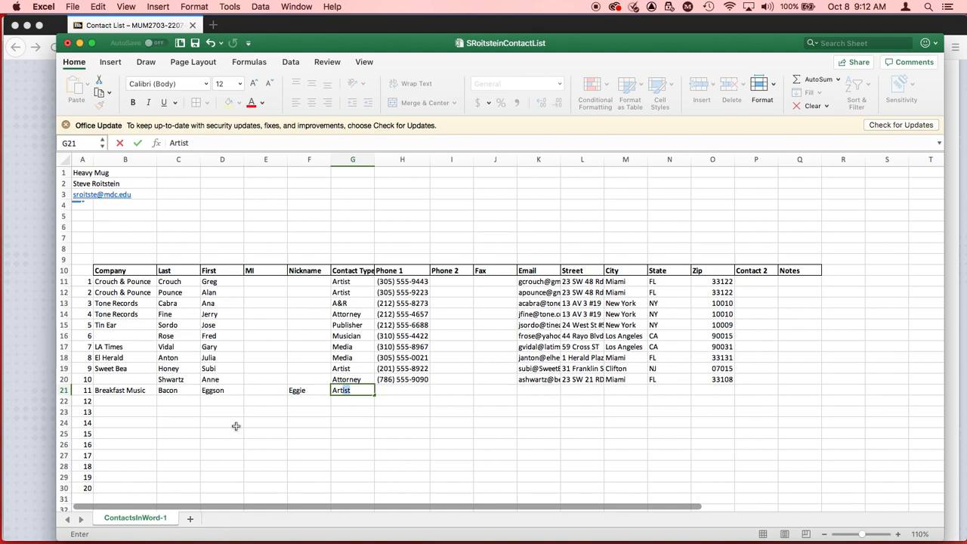
{"action": "key", "text": "Tab"}
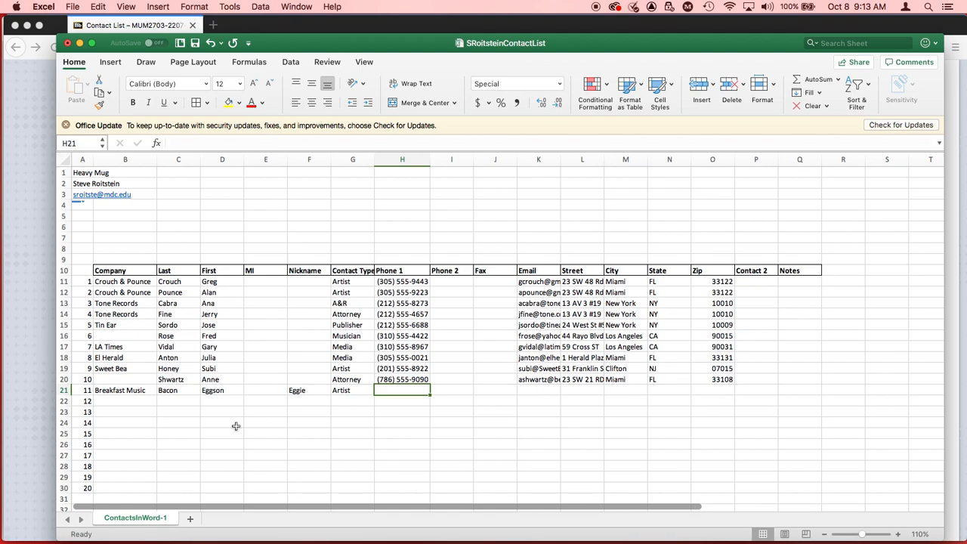
{"action": "type", "text": "212555"}
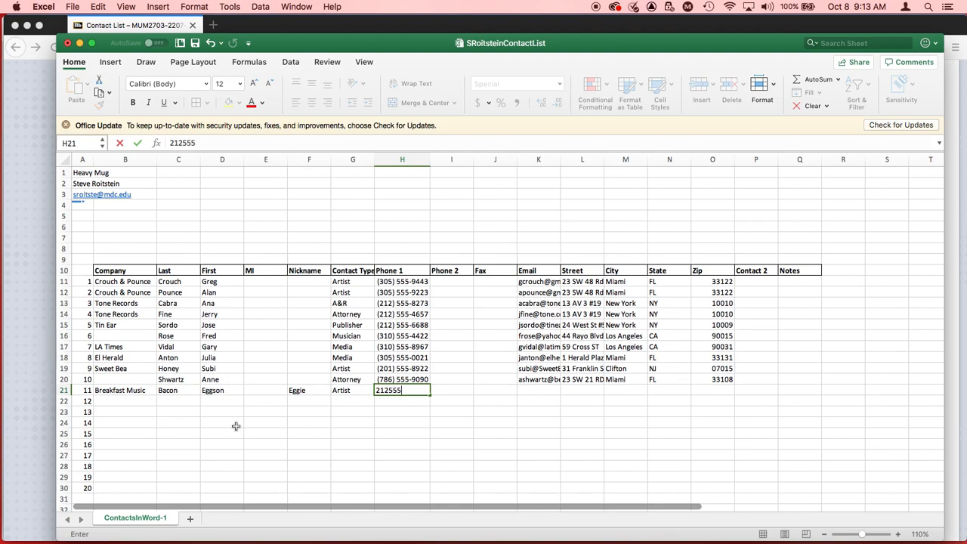
{"action": "type", "text": "8899"}
{"action": "key", "text": "Tab"}
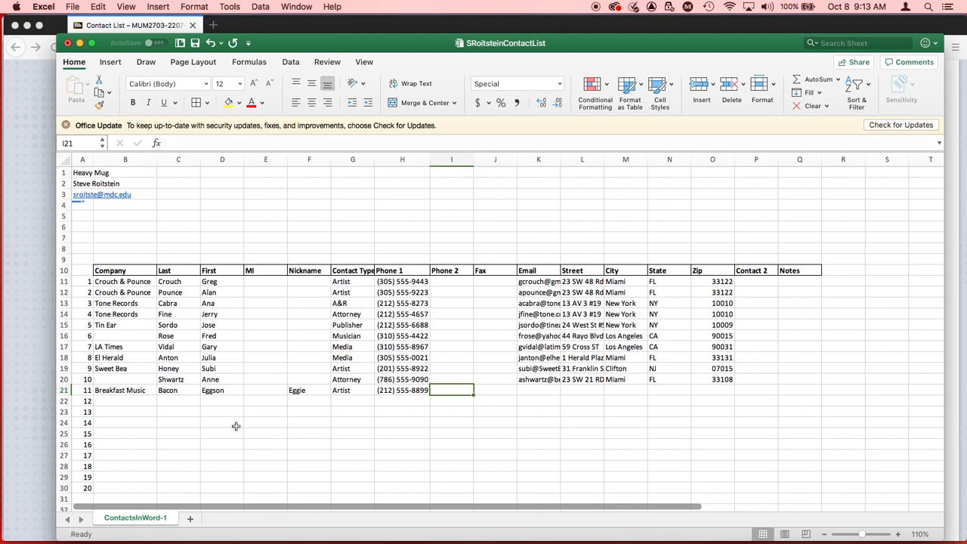
Step: Enter contact 11's email address in K21, leaving Phone 2 and Fax blank
{"action": "key", "text": "Tab"}
{"action": "key", "text": "Tab"}
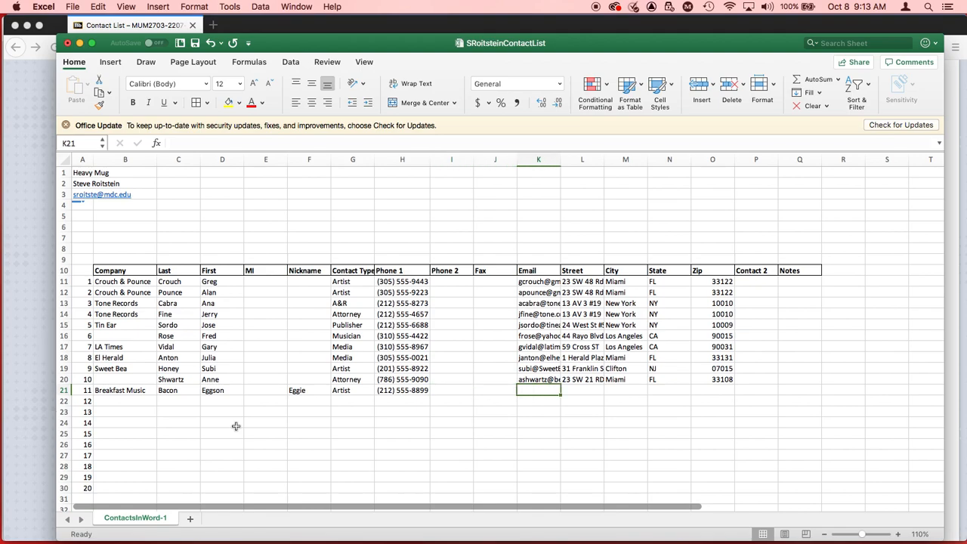
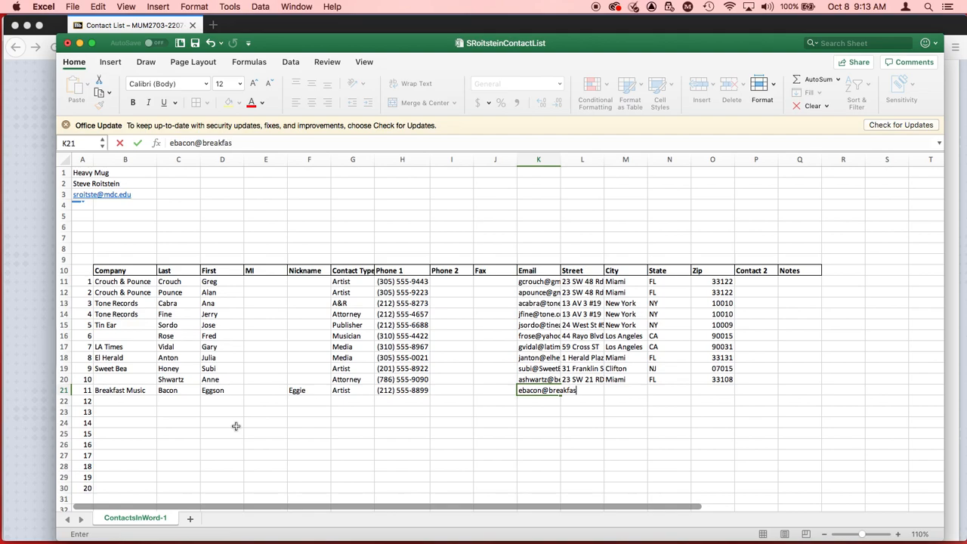
{"action": "key", "text": "Tab"}
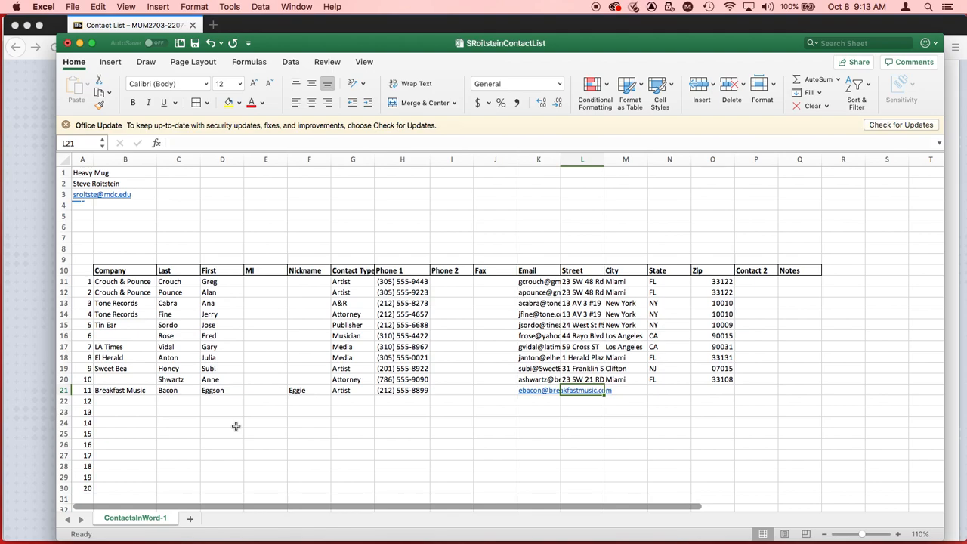
Step: Leave contact 11's street blank and enter New York as the city, NY as the state and 10011 as the zip
{"action": "key", "text": "Tab"}
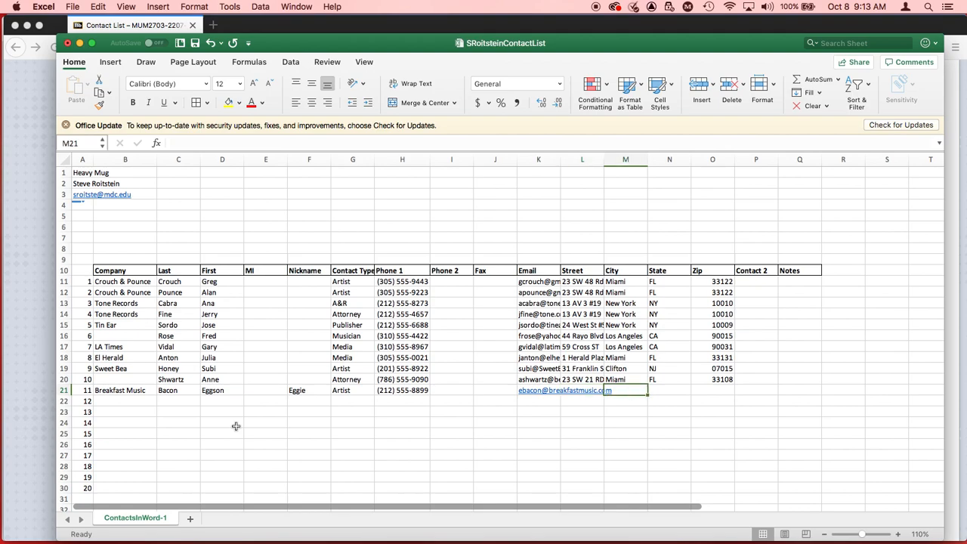
{"action": "type", "text": "New"}
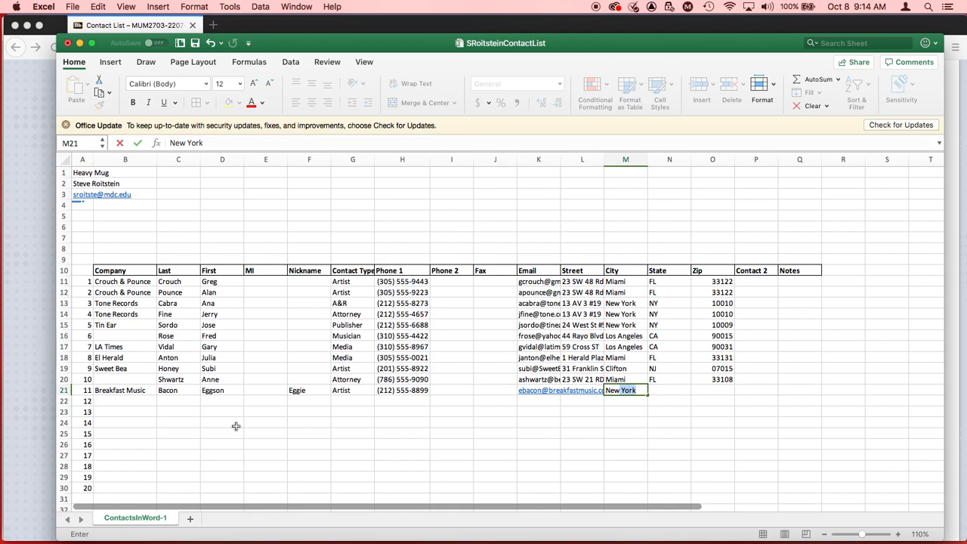
{"action": "key", "text": "Tab"}
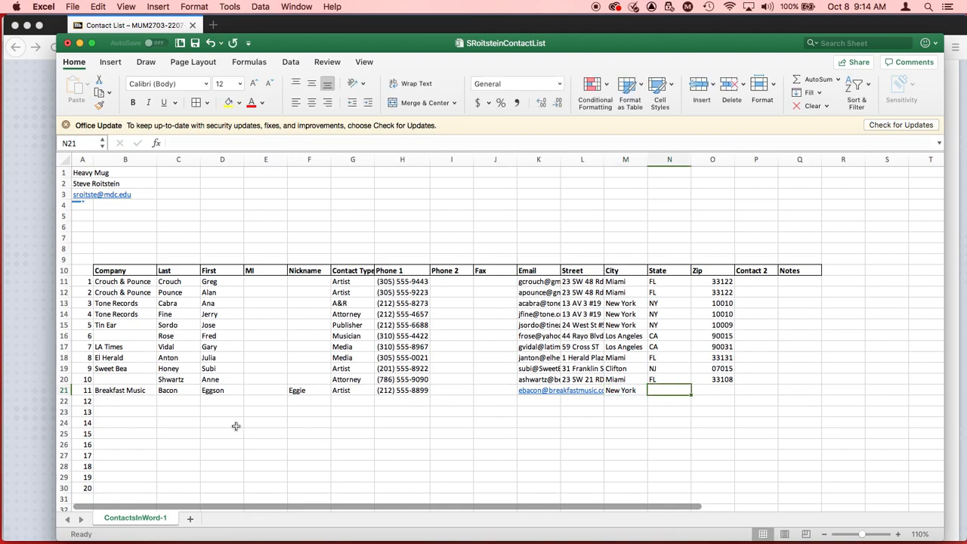
{"action": "type", "text": "NY"}
{"action": "key", "text": "Tab"}
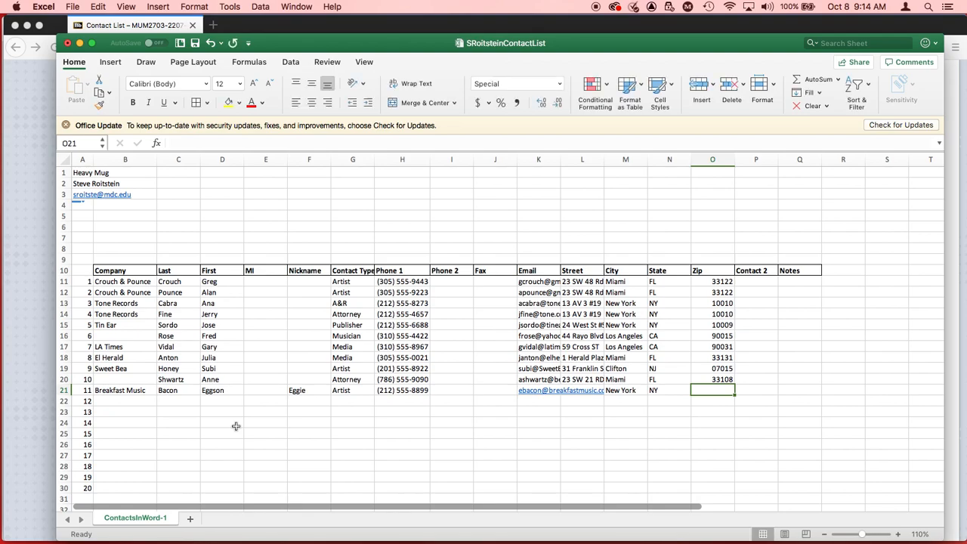
{"action": "type", "text": "10011"}
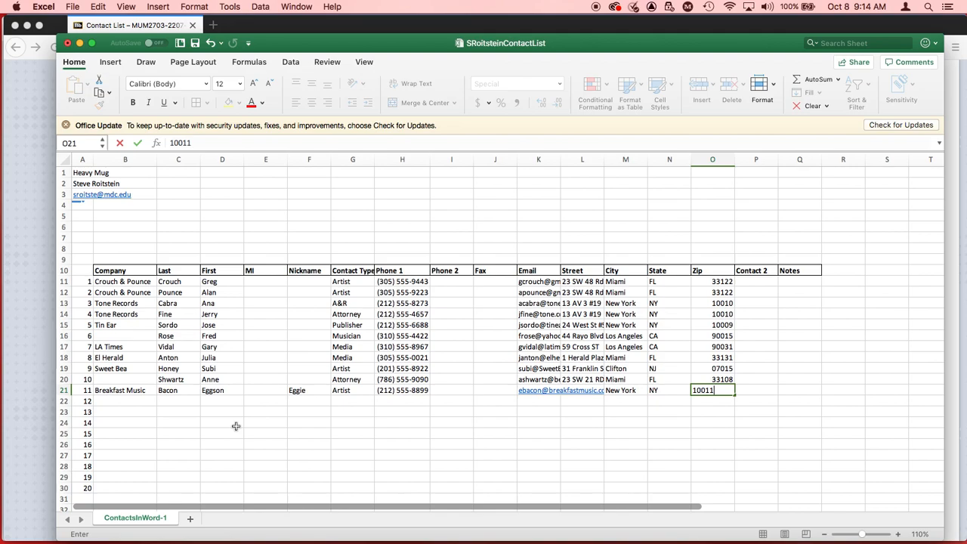
{"action": "key", "text": "Tab"}
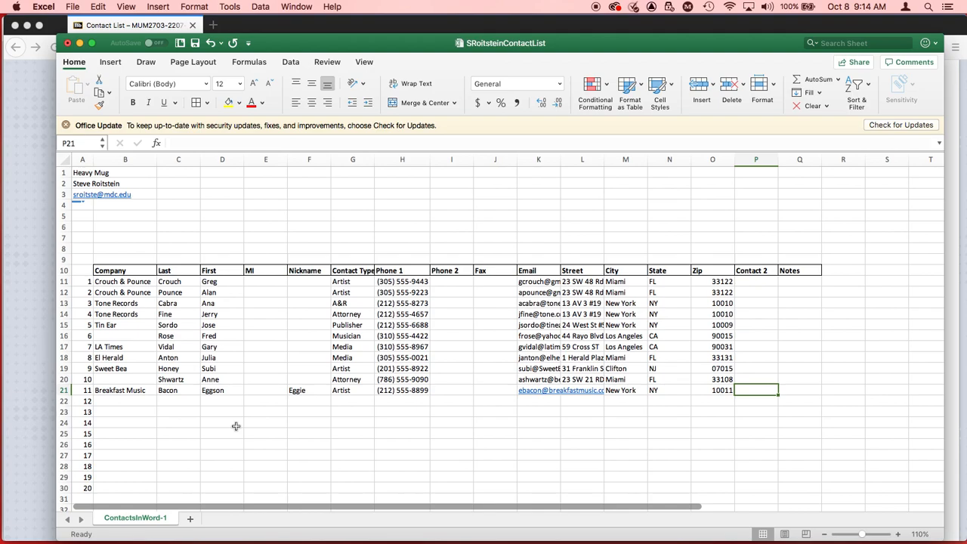
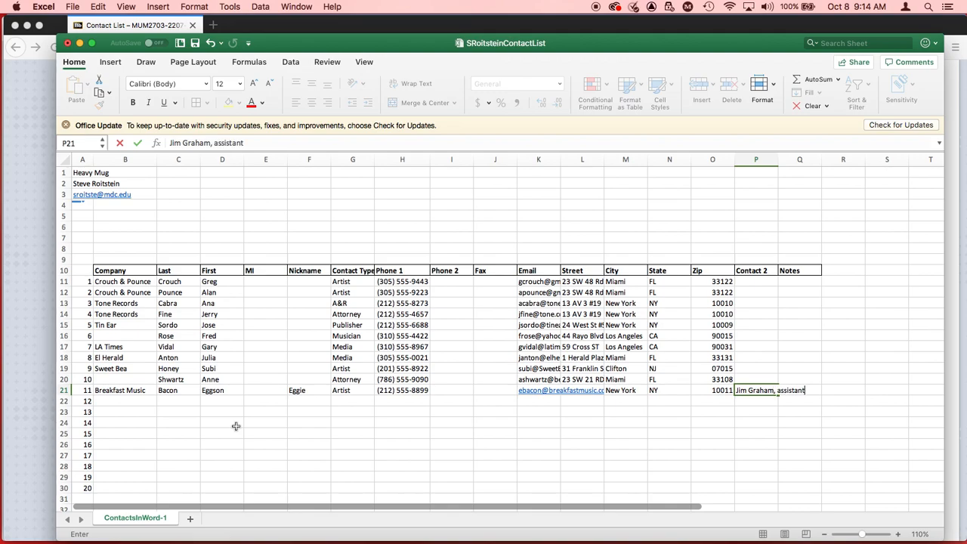
Step: Enter the second contact's full name followed by ", assistant" in contact 11's Contact 2 cell, P21
{"action": "key", "text": "Tab"}
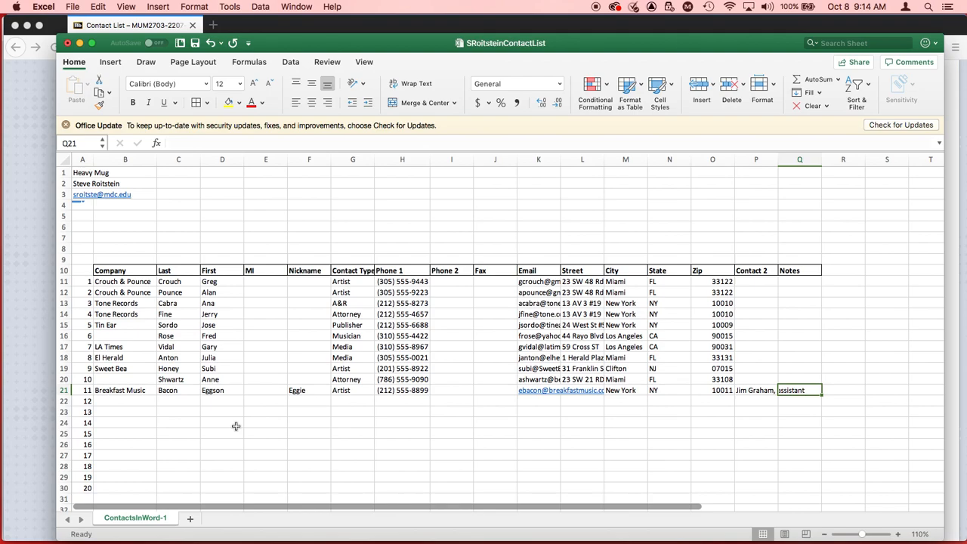
Step: Enter a note in Q21 that contact 11, referred to by nickname, was met at a gig he played in Miami and likes Cuban food
{"action": "type", "text": "I met Eggie"}
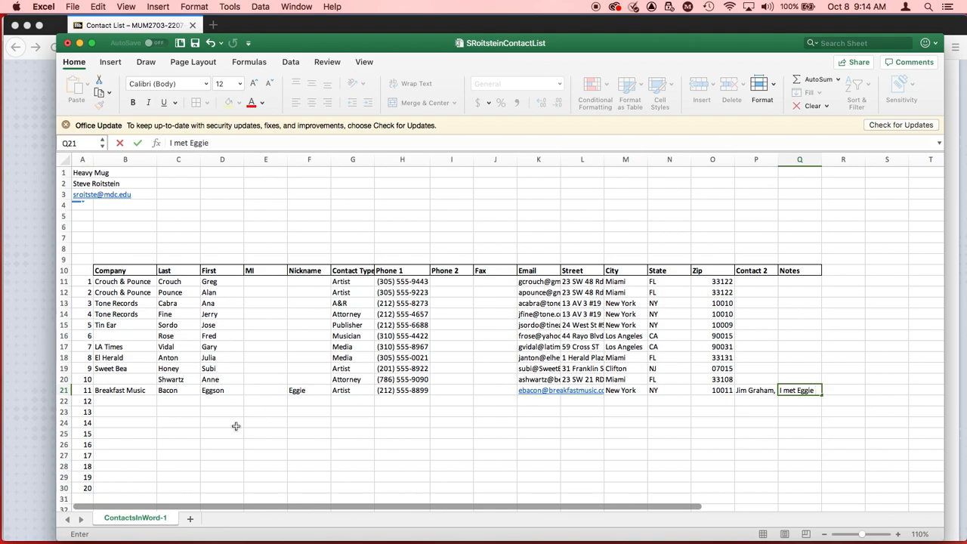
{"action": "type", "text": " at a gig h"}
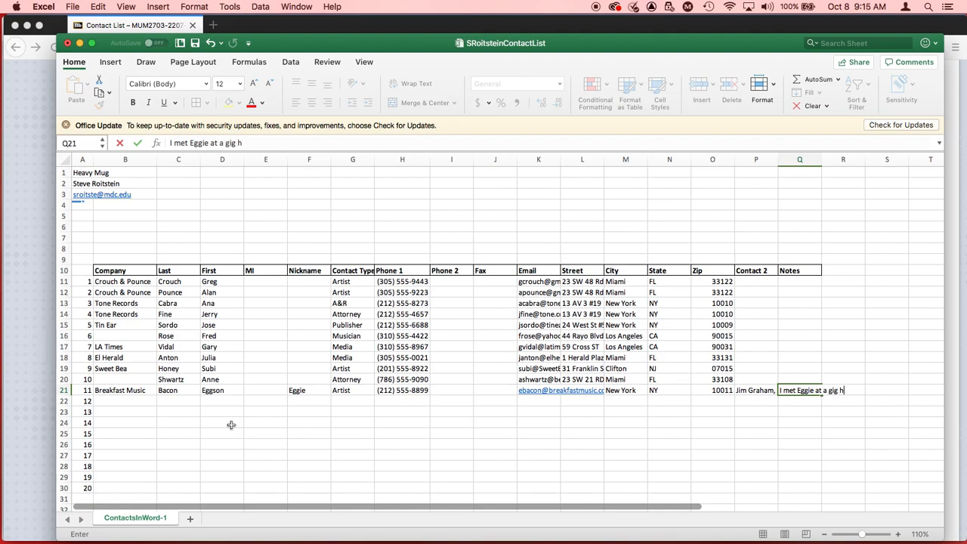
{"action": "type", "text": "e played in M"}
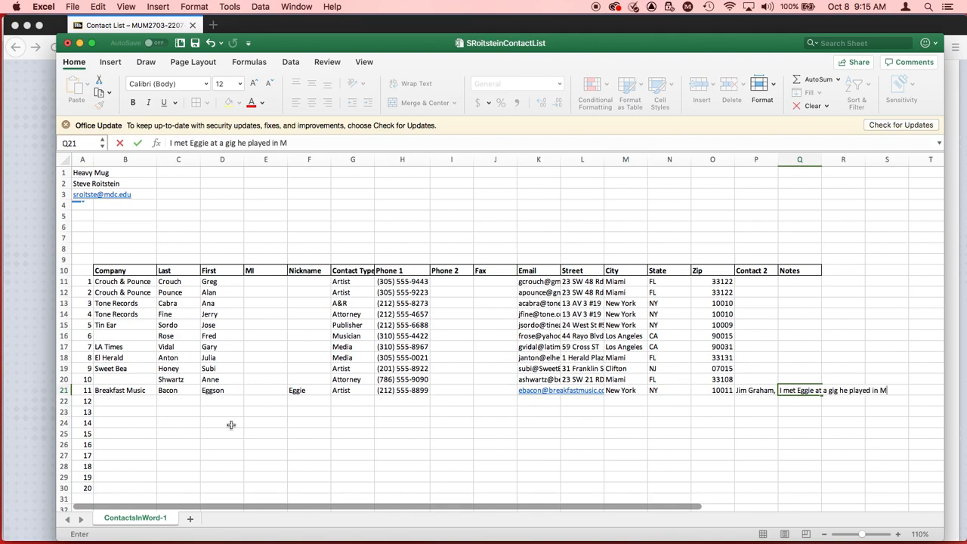
{"action": "type", "text": "iami. He likes Cuban food."}
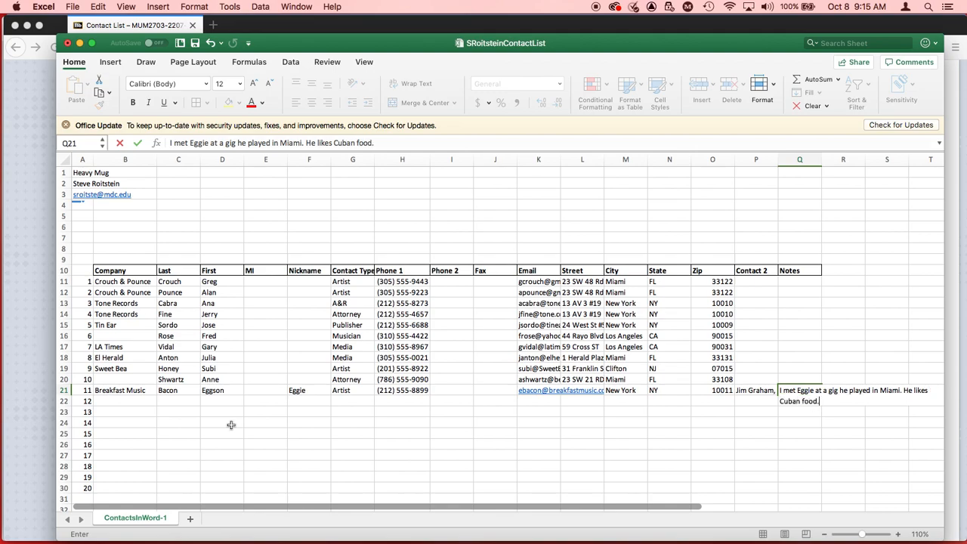
{"action": "key", "text": "Return"}
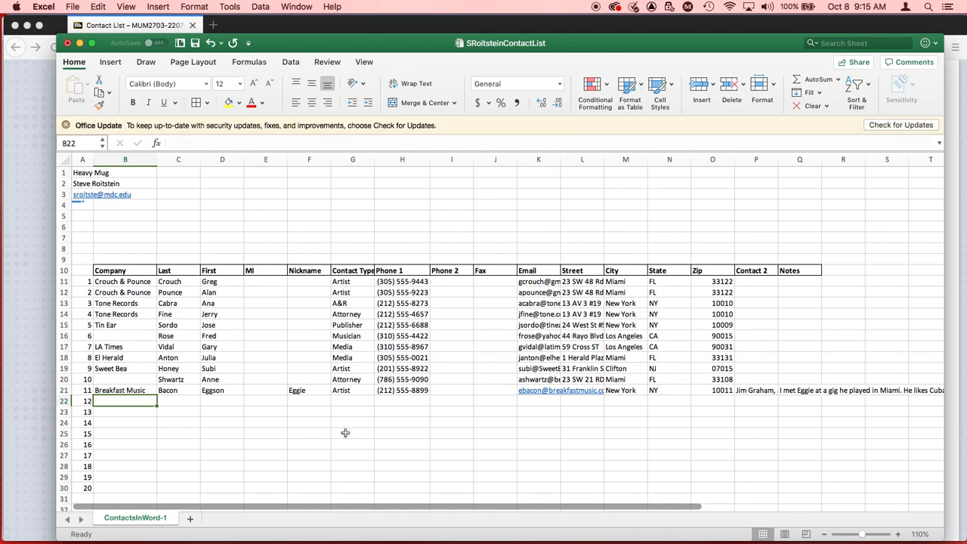
{"action": "left_click", "coordinate": [758, 390]}
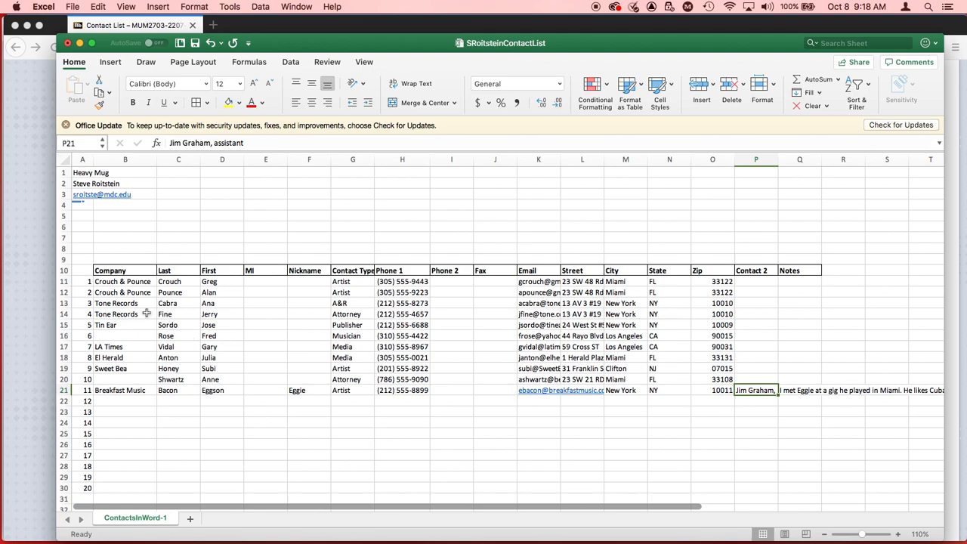
Step: Add an AutoFilter to the 16 column headings in row 10, from Company in B10 through Notes in Q10
{"action": "left_click", "coordinate": [129, 271]}
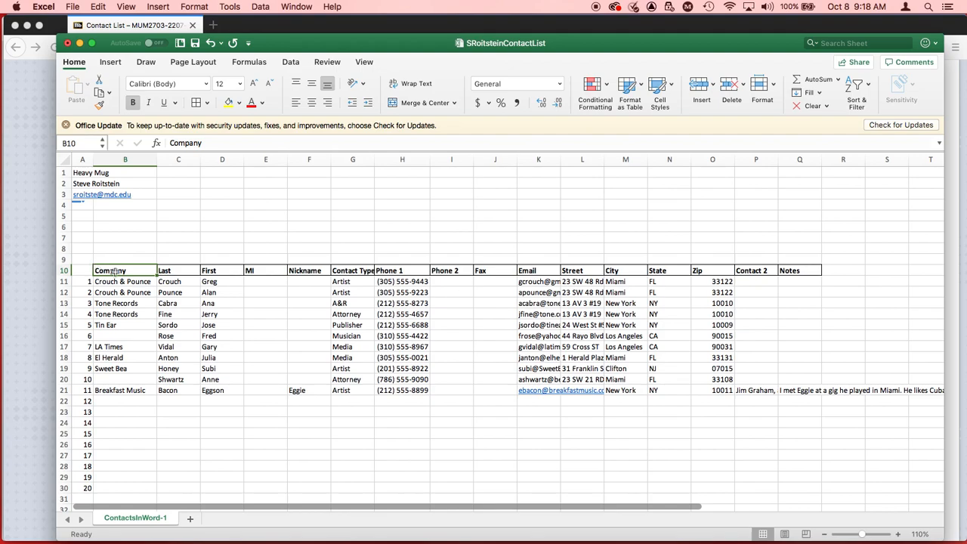
{"action": "left_click_drag", "start_coordinate": [114, 270], "coordinate": [806, 270]}
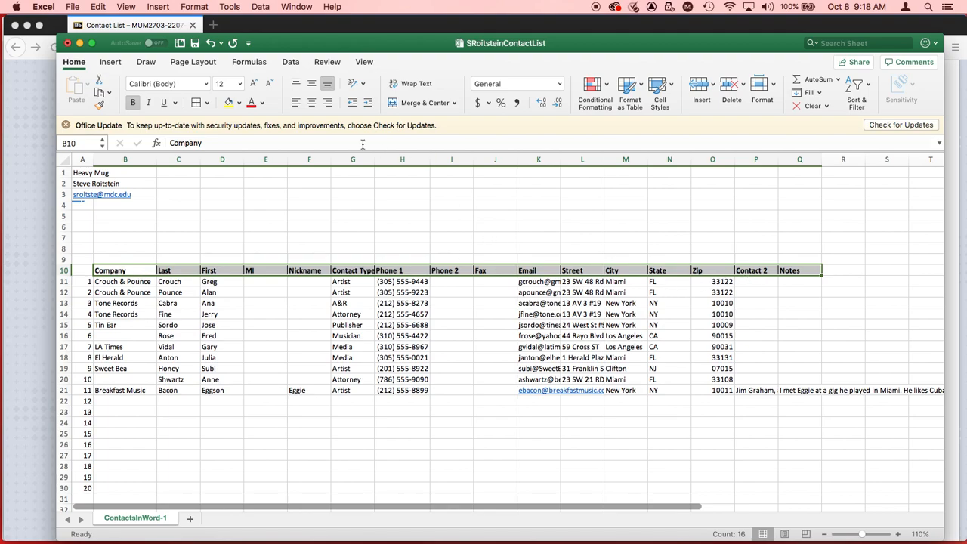
{"action": "left_click", "coordinate": [261, 6]}
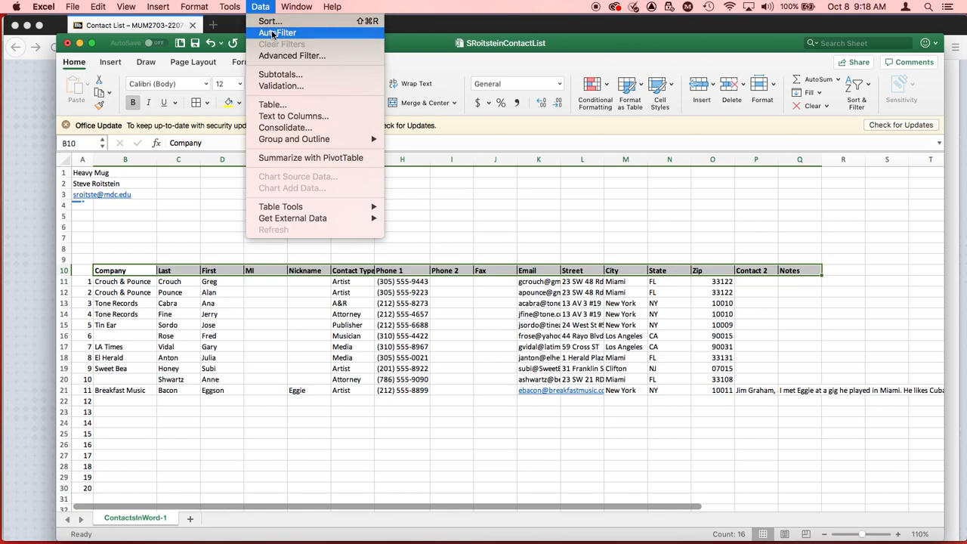
{"action": "left_click", "coordinate": [272, 33]}
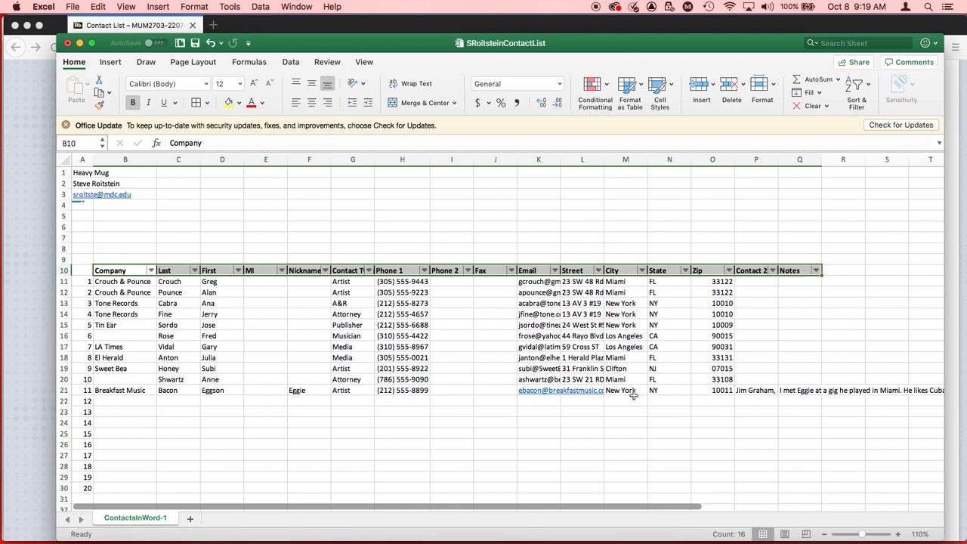
Step: Filter the City column to show only New York contacts, and restore all cities after viewing the filtered list
{"action": "left_click", "coordinate": [642, 271]}
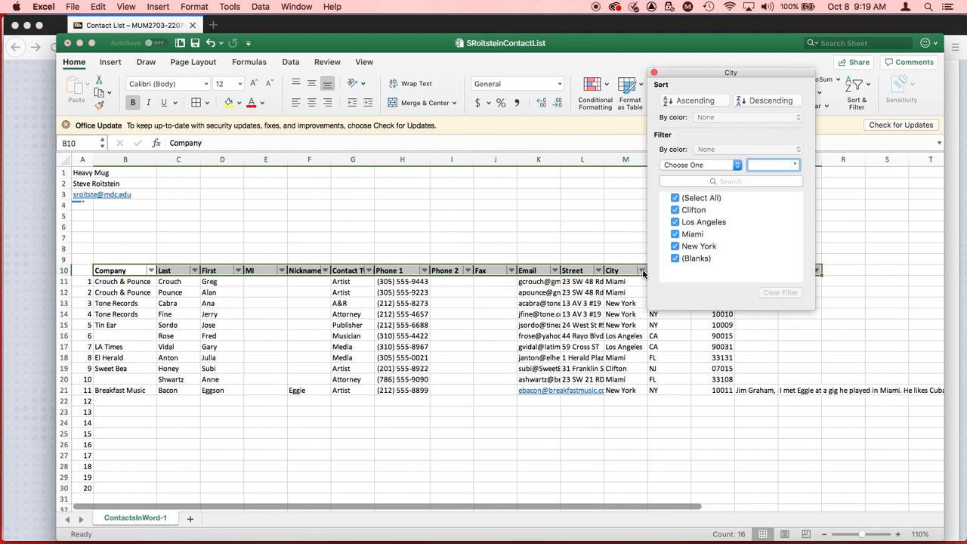
{"action": "left_click", "coordinate": [675, 197]}
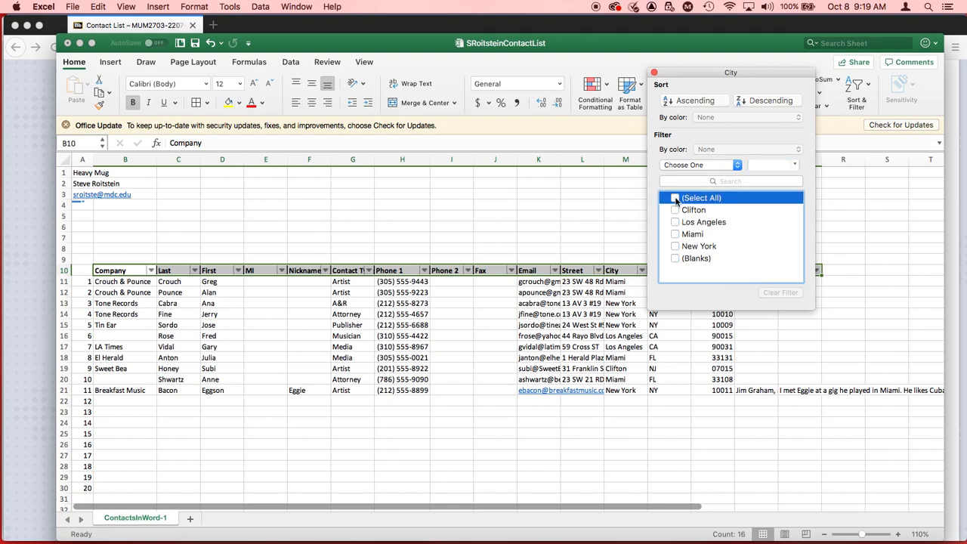
{"action": "left_click", "coordinate": [675, 246]}
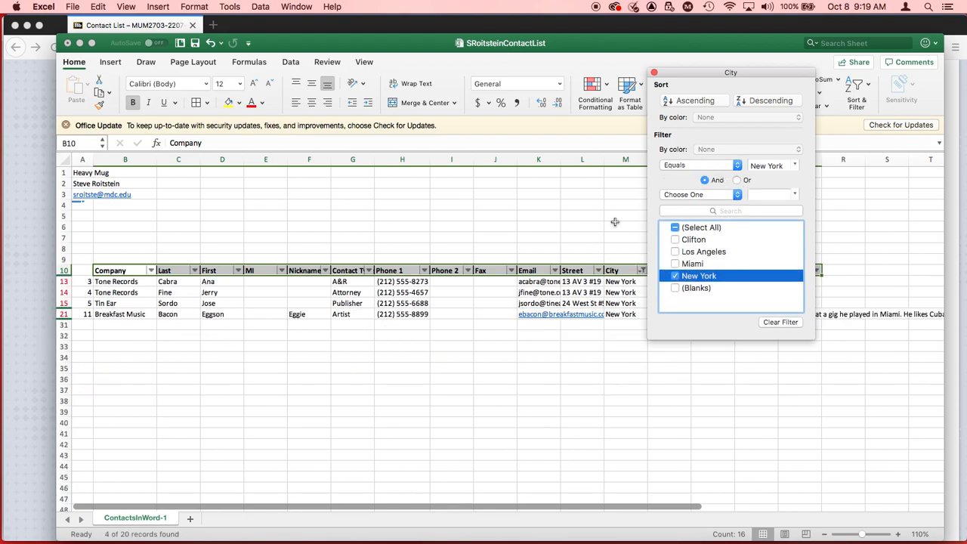
{"action": "left_click_drag", "start_coordinate": [778, 73], "coordinate": [880, 368]}
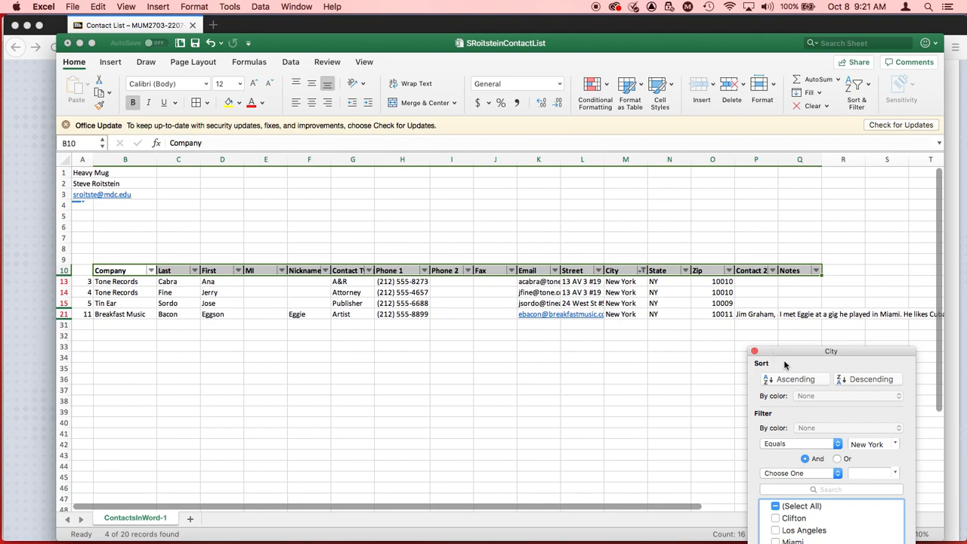
{"action": "left_click", "coordinate": [775, 505]}
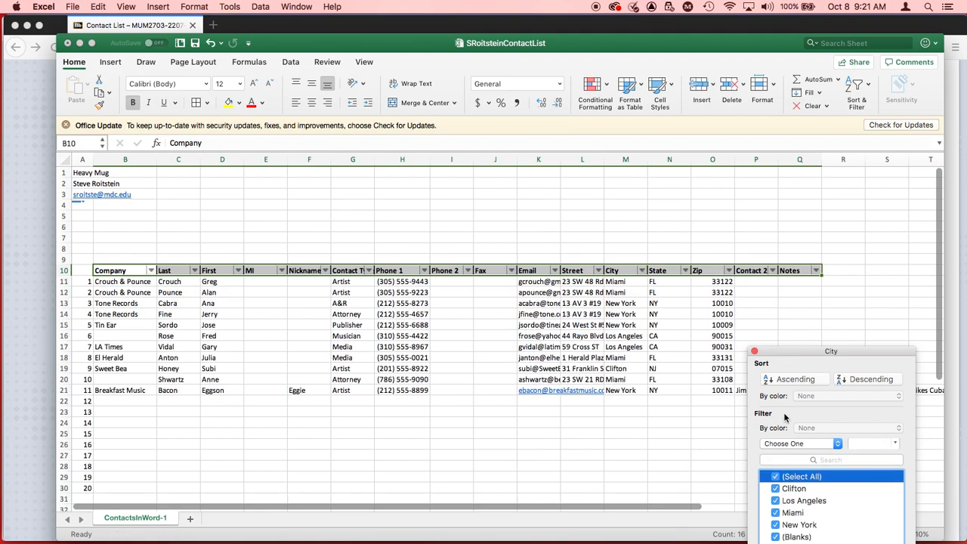
{"action": "left_click", "coordinate": [754, 352]}
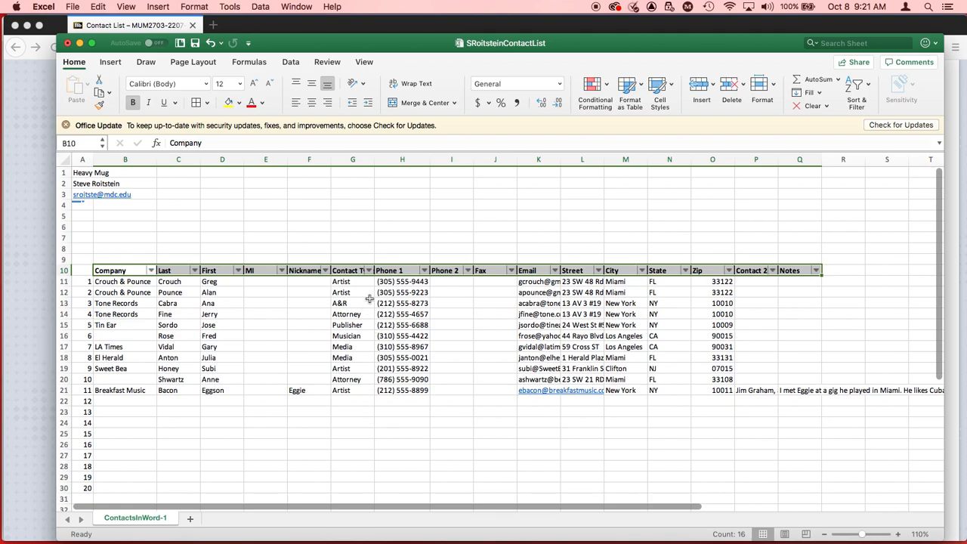
Step: Filter the Contact Type column to show only Attorney, and clear that filter after viewing the matching contacts
{"action": "left_click", "coordinate": [368, 271]}
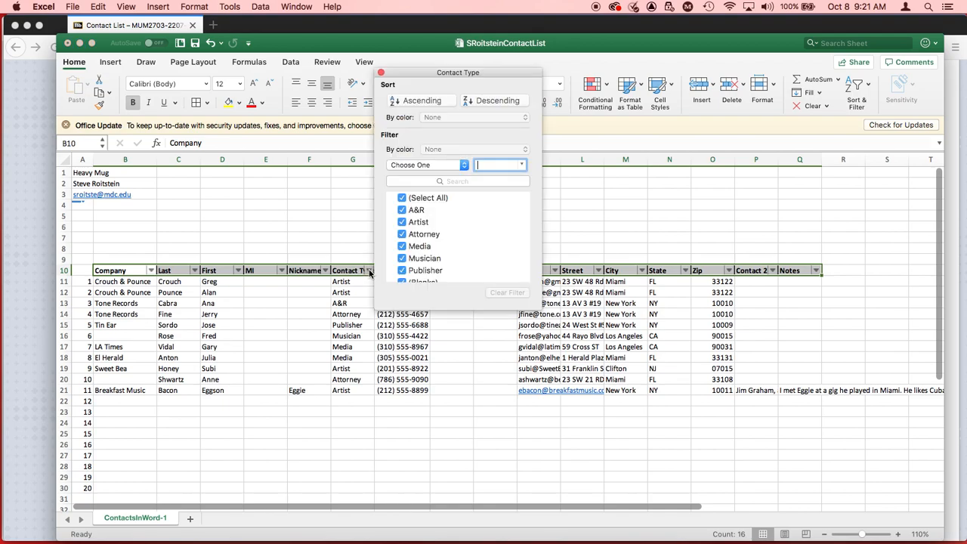
{"action": "left_click", "coordinate": [402, 198]}
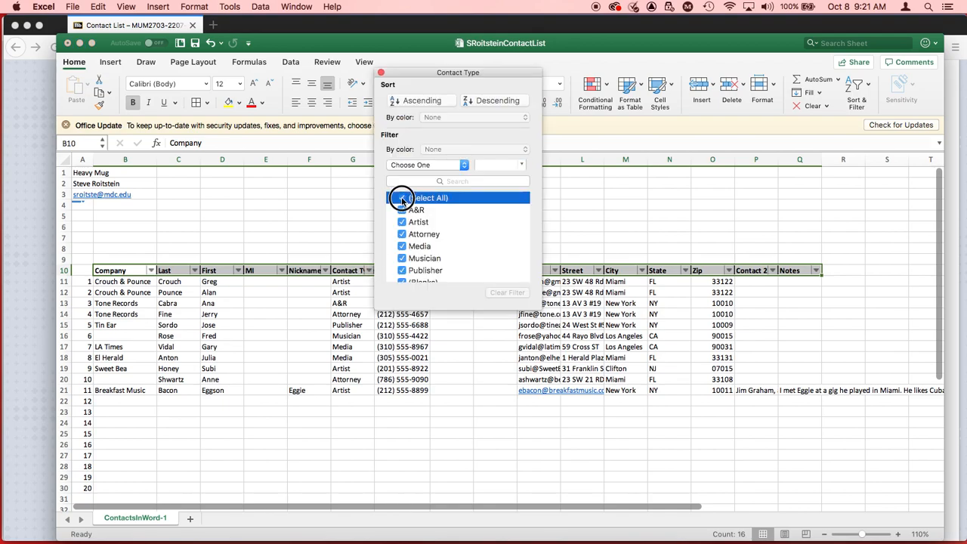
{"action": "left_click", "coordinate": [402, 234]}
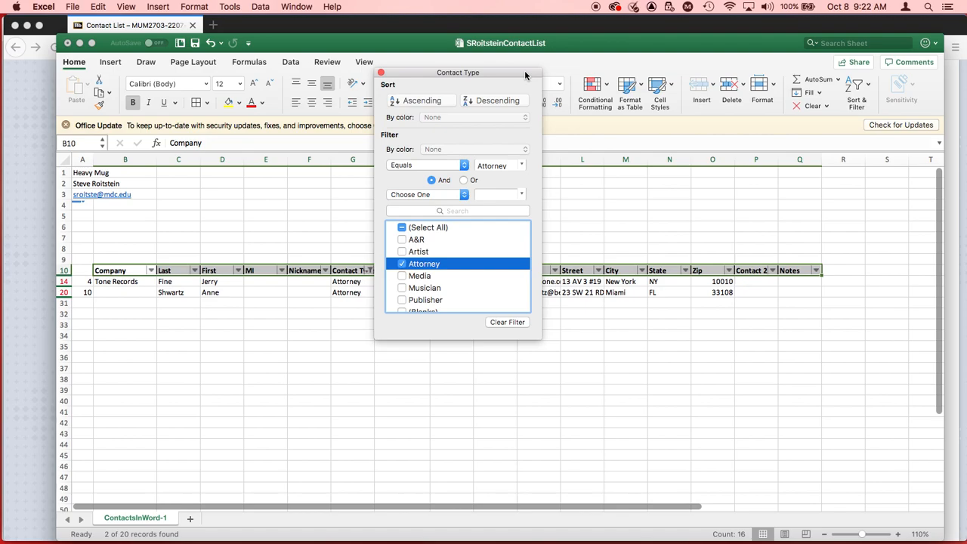
{"action": "left_click_drag", "start_coordinate": [525, 74], "coordinate": [572, 398]}
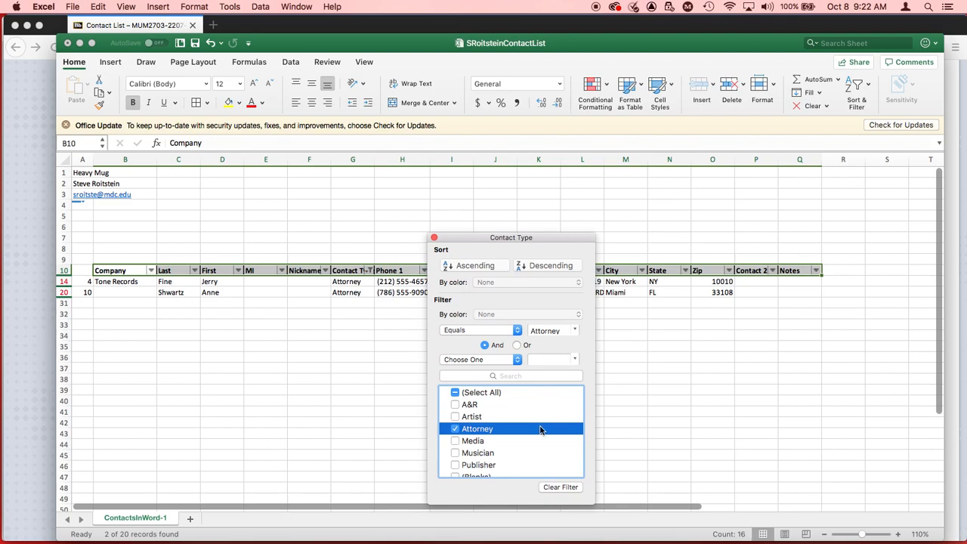
{"action": "left_click", "coordinate": [560, 486]}
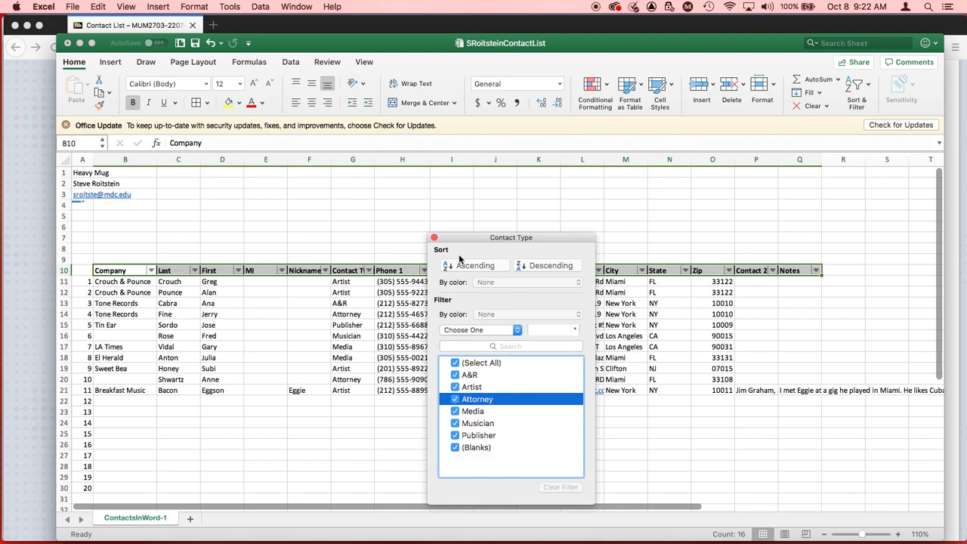
{"action": "left_click", "coordinate": [435, 238]}
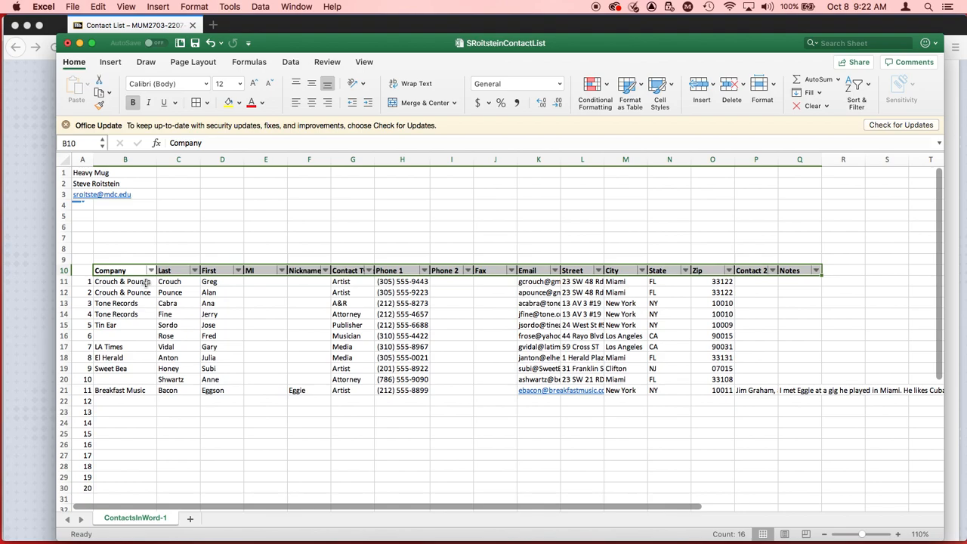
Step: Check the Freeze Panes instructions on the assignment page in Firefox and return to the contact list in Excel
{"action": "key", "text": "super+Tab"}
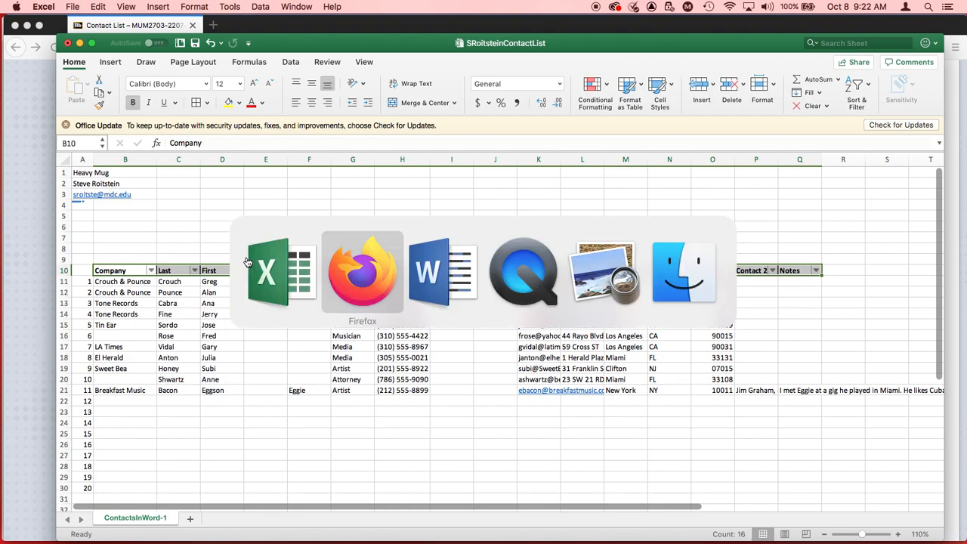
{"action": "scroll", "coordinate": [311, 354], "scroll_direction": "down", "scroll_amount": 3}
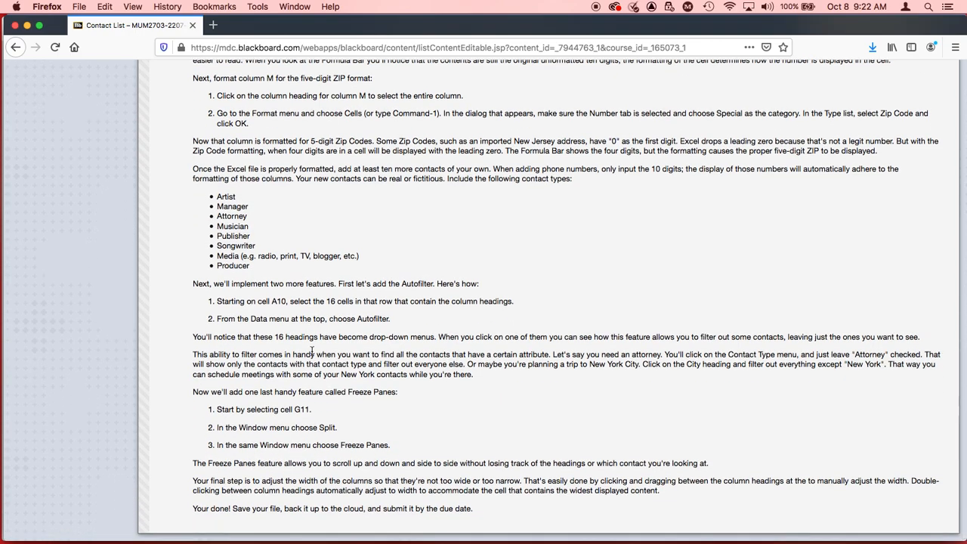
{"action": "key", "text": "super+Tab"}
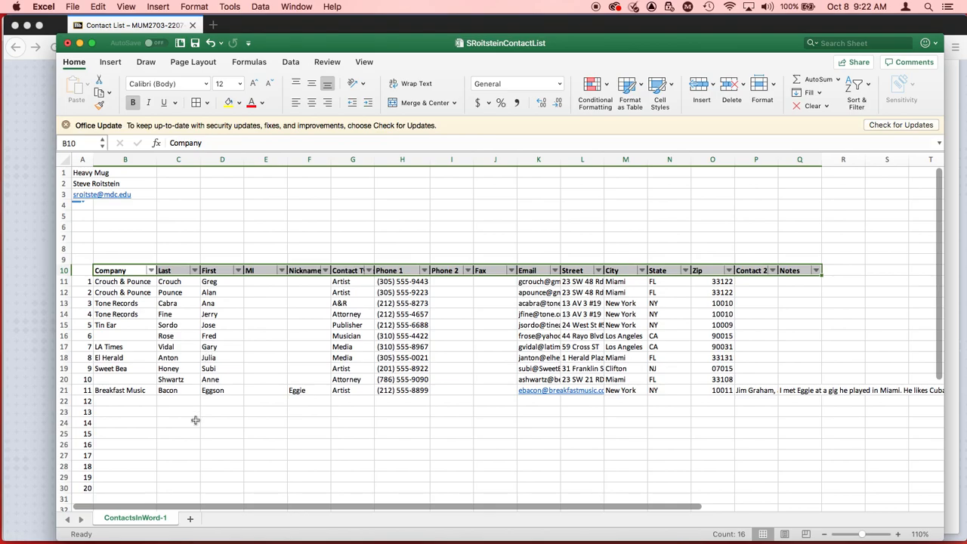
Step: Examine whether the row 10 headings and the contact names stay in view across the sheet's rows and columns
{"action": "scroll", "coordinate": [223, 385], "scroll_direction": "down", "scroll_amount": 3}
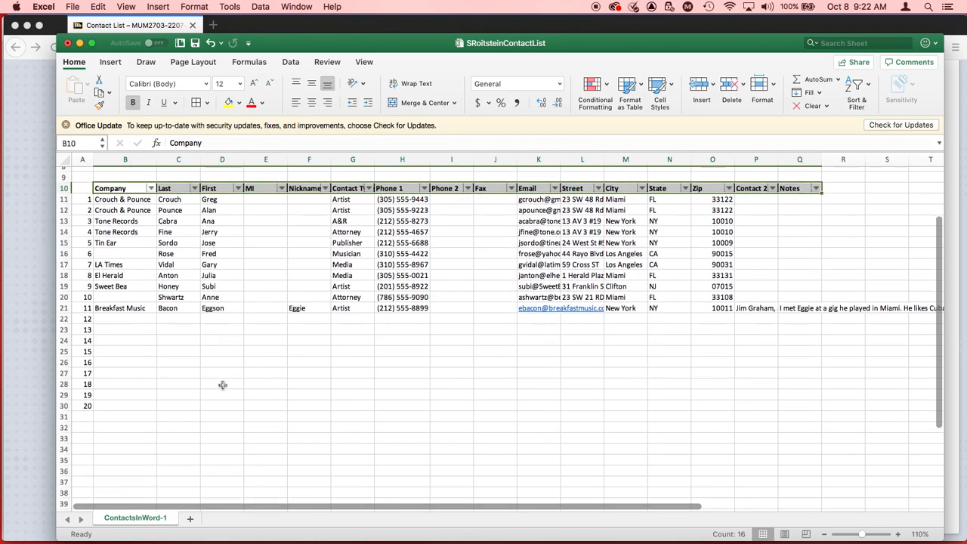
{"action": "scroll", "coordinate": [222, 385], "scroll_direction": "down", "scroll_amount": 2}
{"action": "scroll", "coordinate": [222, 385], "scroll_direction": "down", "scroll_amount": 4}
{"action": "scroll", "coordinate": [222, 385], "scroll_direction": "down", "scroll_amount": 2}
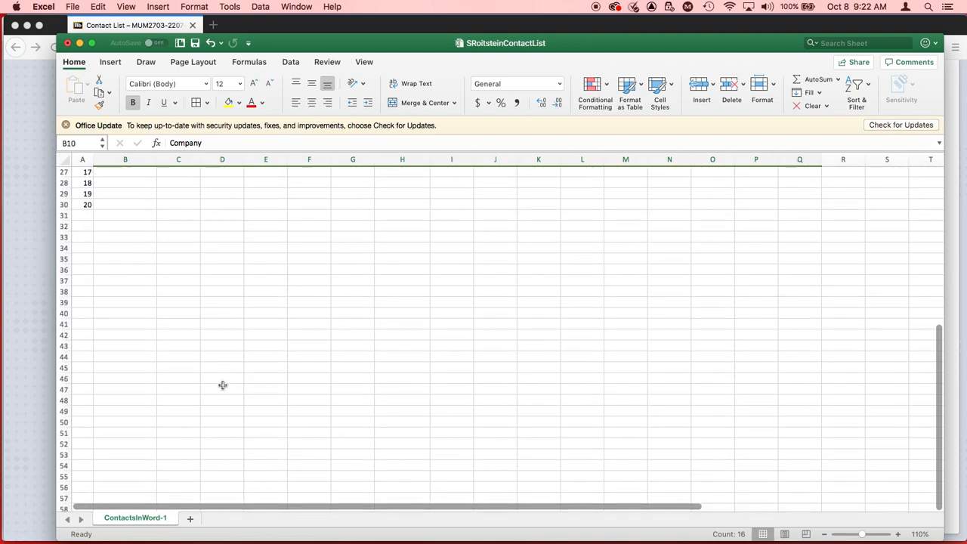
{"action": "scroll", "coordinate": [222, 385], "scroll_direction": "up", "scroll_amount": 5}
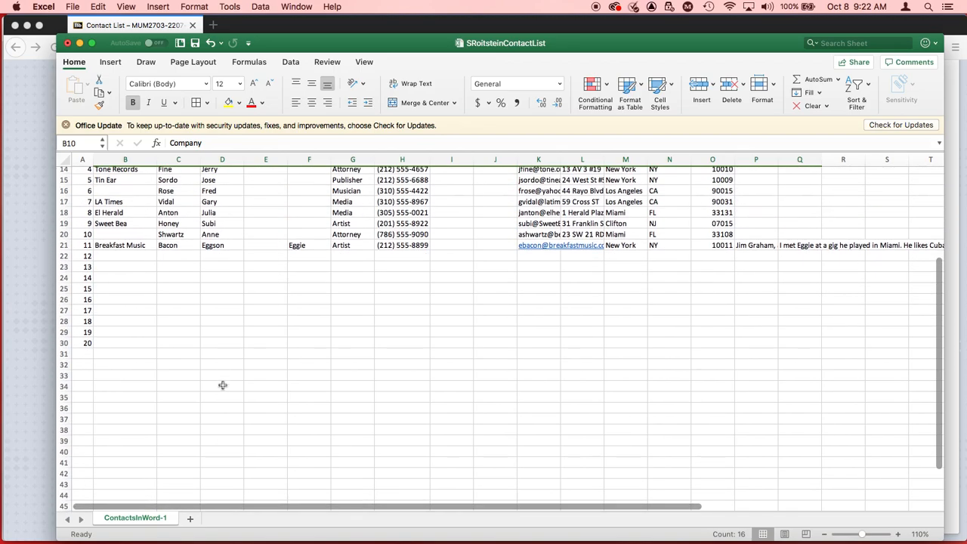
{"action": "scroll", "coordinate": [222, 385], "scroll_direction": "up", "scroll_amount": 4}
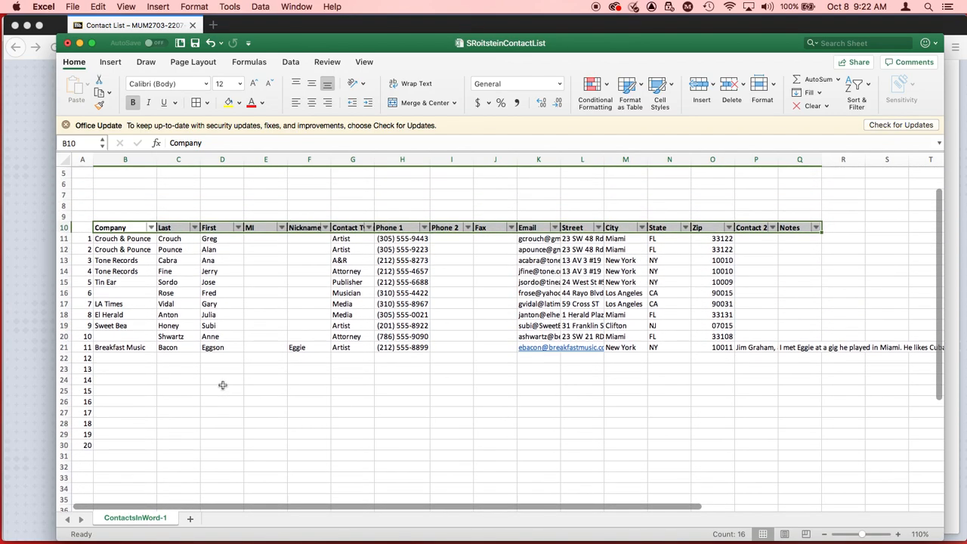
{"action": "scroll", "coordinate": [222, 385], "scroll_direction": "up", "scroll_amount": 1}
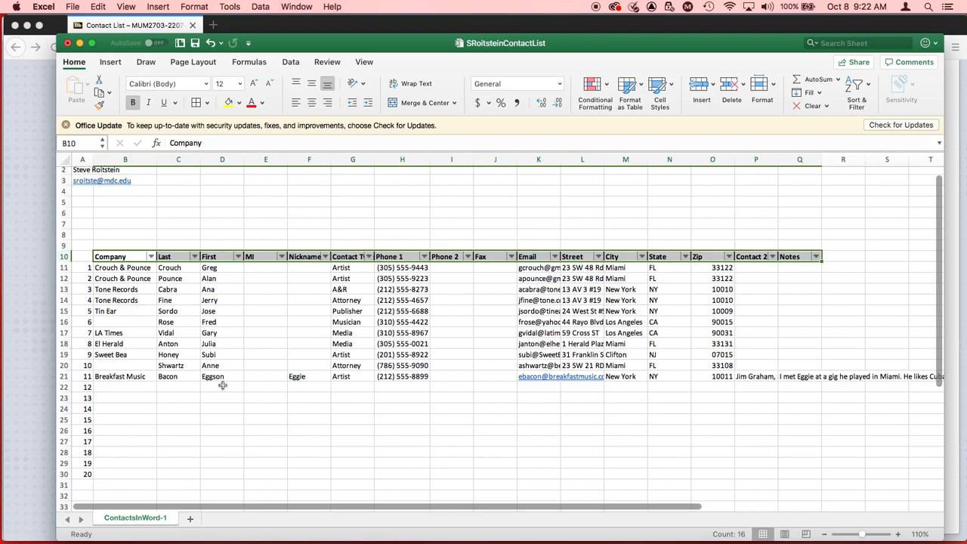
{"action": "scroll", "coordinate": [222, 385], "scroll_direction": "right", "scroll_amount": 3}
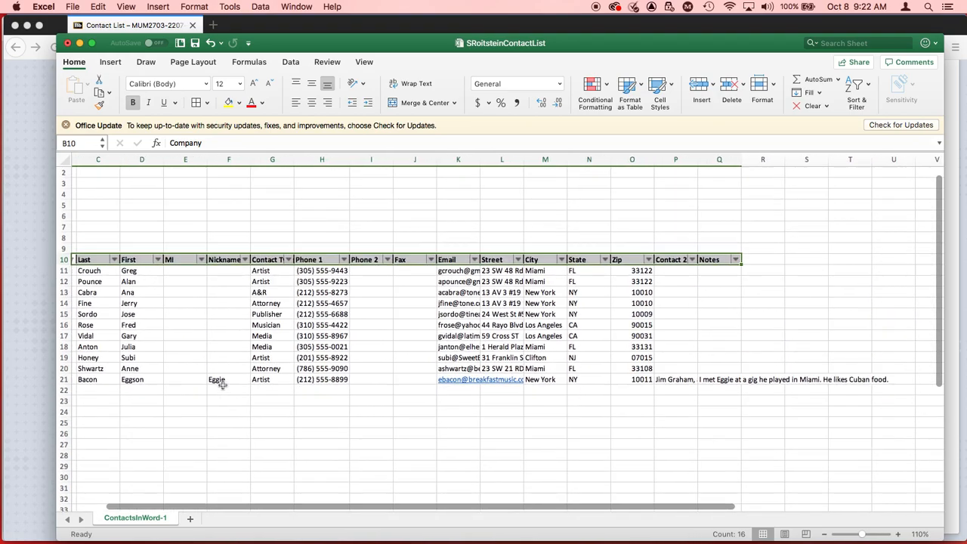
{"action": "scroll", "coordinate": [222, 385], "scroll_direction": "up", "scroll_amount": 1}
{"action": "scroll", "coordinate": [222, 385], "scroll_direction": "right", "scroll_amount": 3}
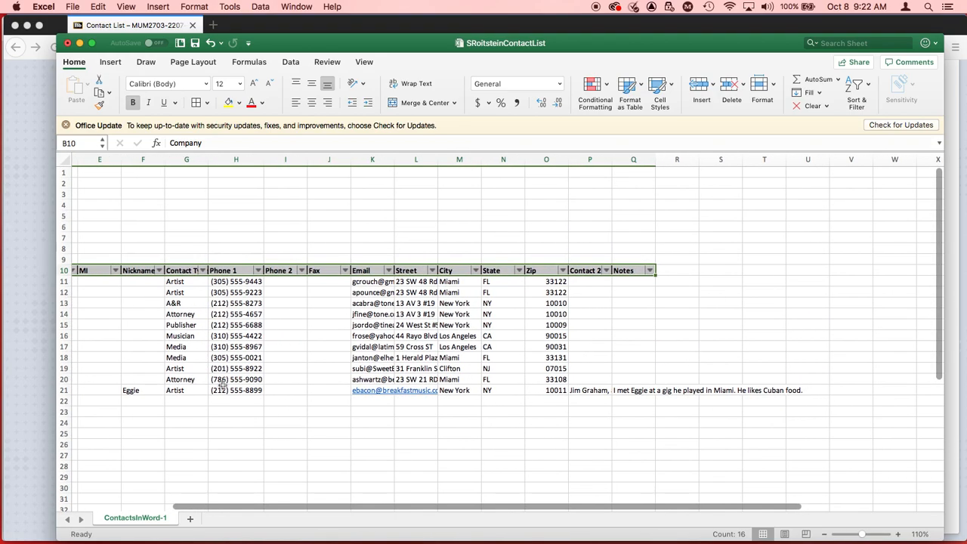
{"action": "scroll", "coordinate": [222, 386], "scroll_direction": "right", "scroll_amount": 2}
{"action": "scroll", "coordinate": [222, 385], "scroll_direction": "down", "scroll_amount": 1}
{"action": "scroll", "coordinate": [222, 385], "scroll_direction": "right", "scroll_amount": 1}
{"action": "scroll", "coordinate": [222, 385], "scroll_direction": "left", "scroll_amount": 3}
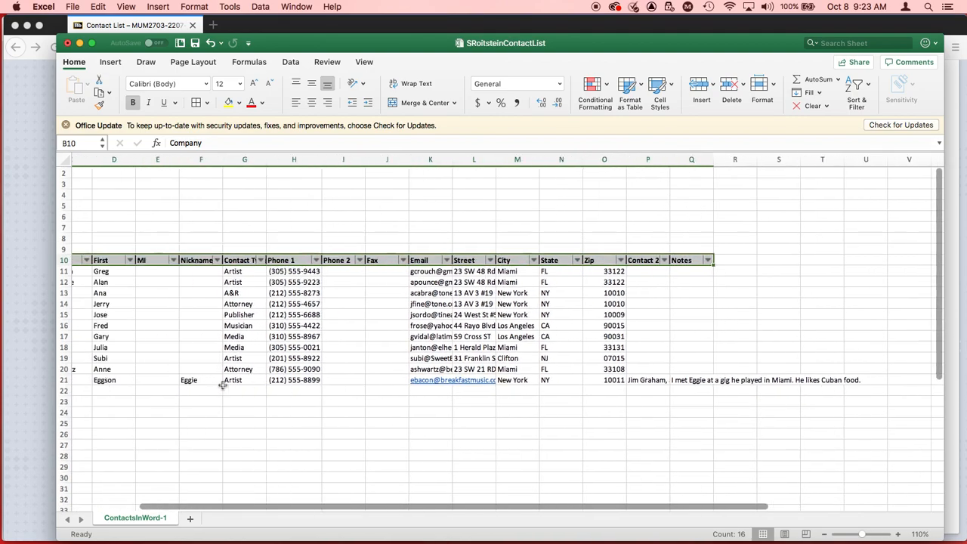
{"action": "scroll", "coordinate": [222, 385], "scroll_direction": "left", "scroll_amount": 3}
{"action": "scroll", "coordinate": [222, 385], "scroll_direction": "down", "scroll_amount": 3}
{"action": "scroll", "coordinate": [222, 386], "scroll_direction": "up", "scroll_amount": 4}
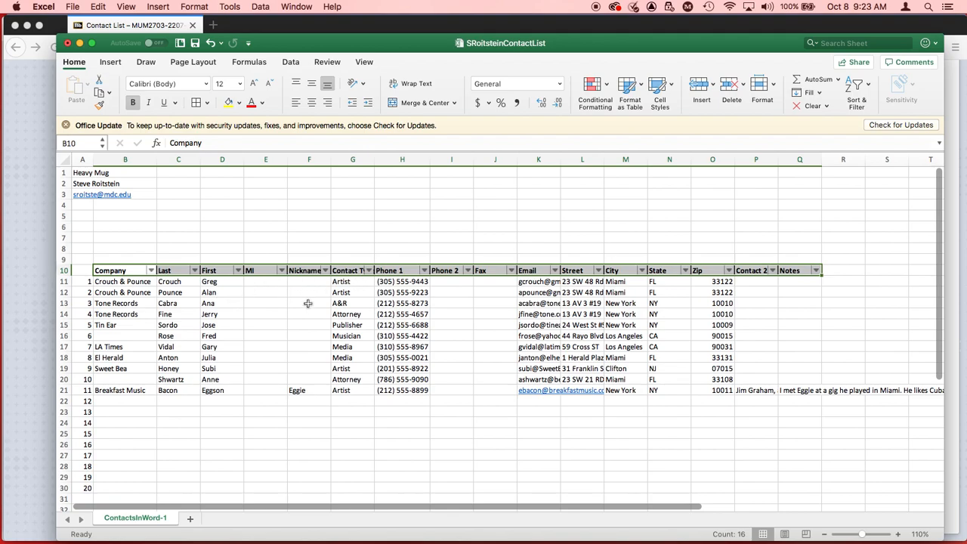
Step: Review the Freeze Panes instructions on the assignment page in Firefox, and narrow the MI column in the Excel contact list
{"action": "key", "text": "super+Tab"}
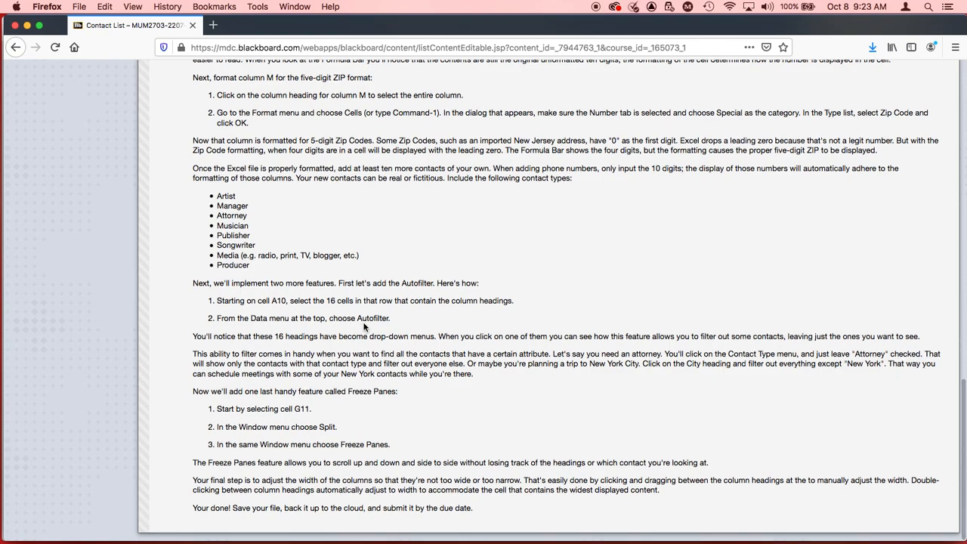
{"action": "key", "text": "super+Tab"}
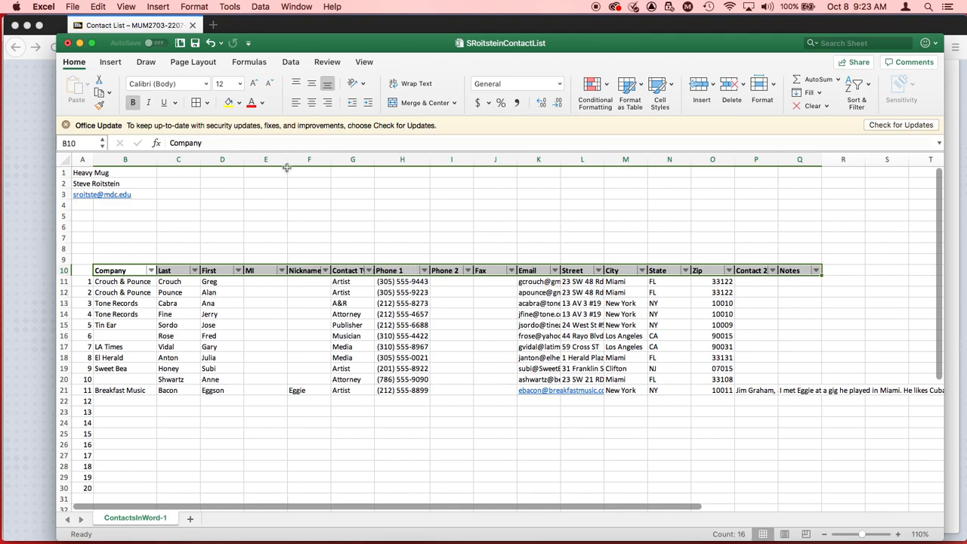
{"action": "left_click_drag", "start_coordinate": [287, 164], "coordinate": [260, 164]}
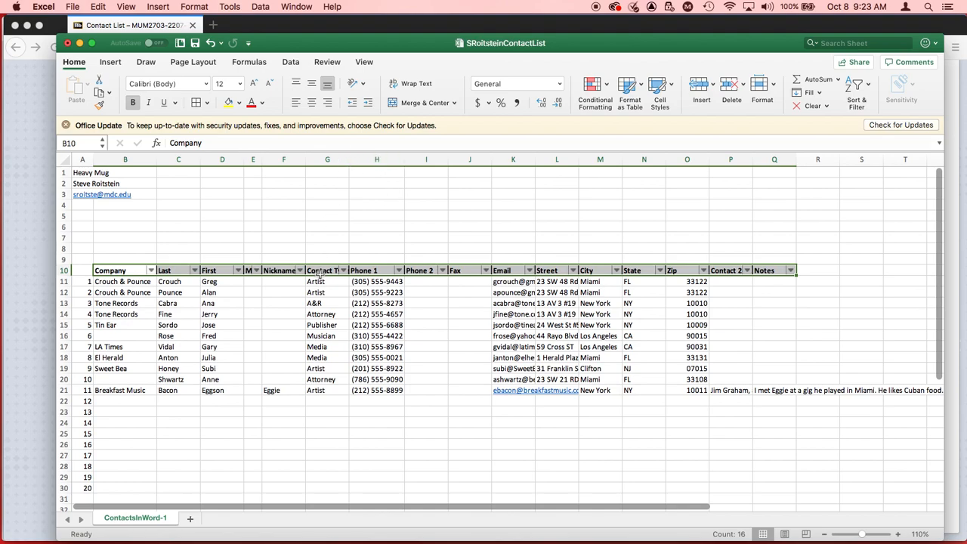
Step: Split the sheet at cell G11 and freeze the panes there
{"action": "left_click", "coordinate": [321, 280]}
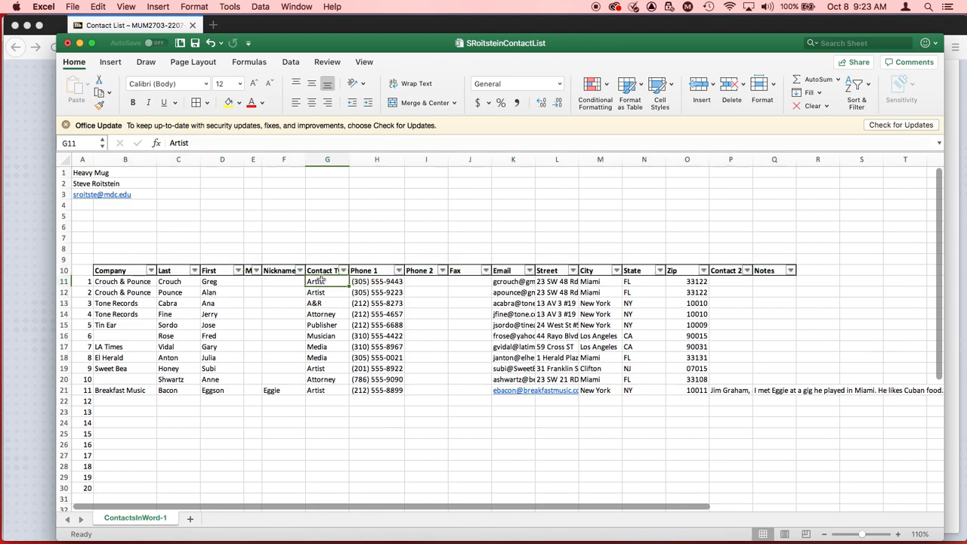
{"action": "left_click", "coordinate": [293, 6]}
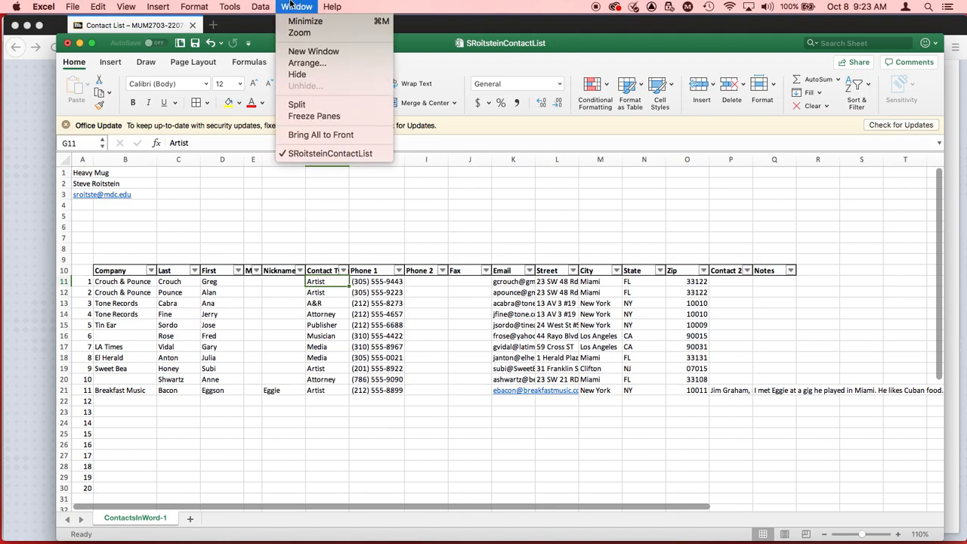
{"action": "left_click", "coordinate": [300, 105]}
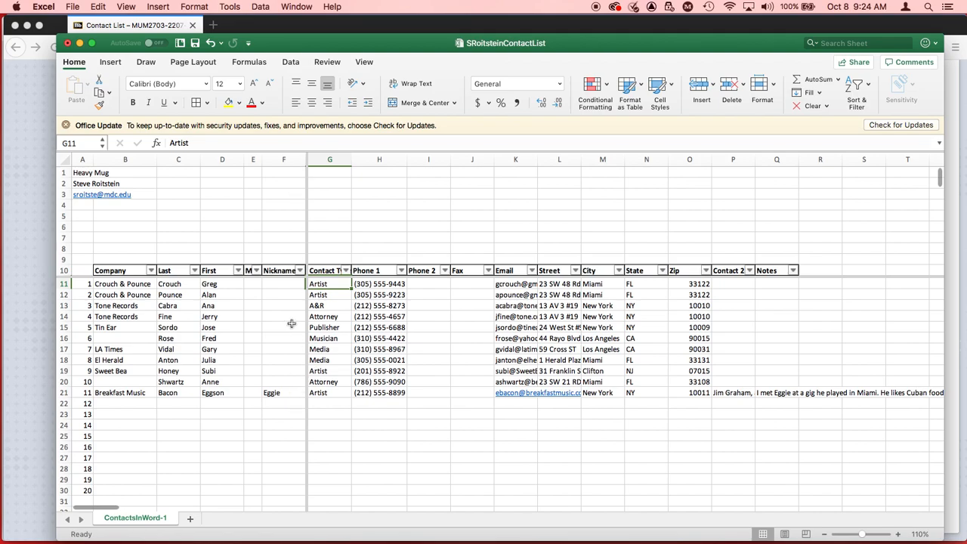
{"action": "left_click", "coordinate": [299, 7]}
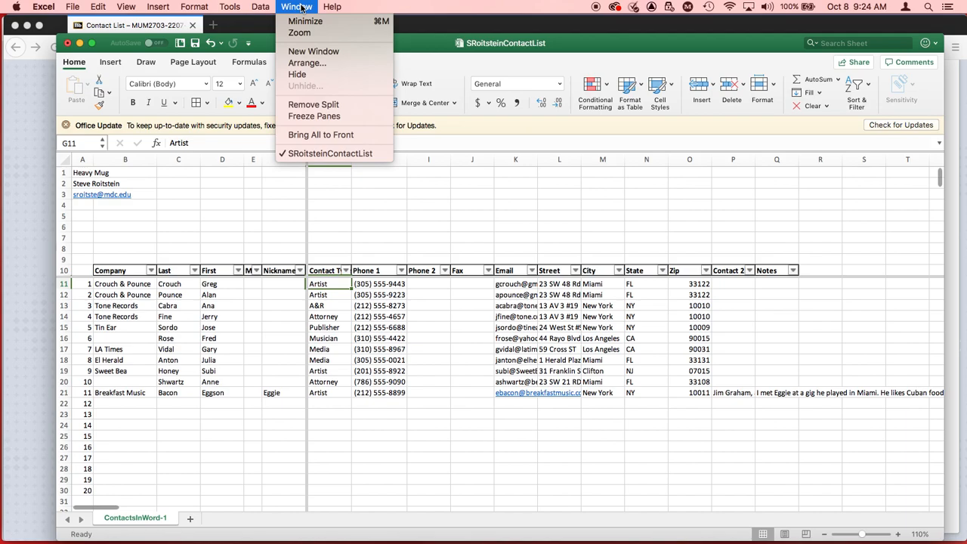
{"action": "left_click", "coordinate": [322, 118]}
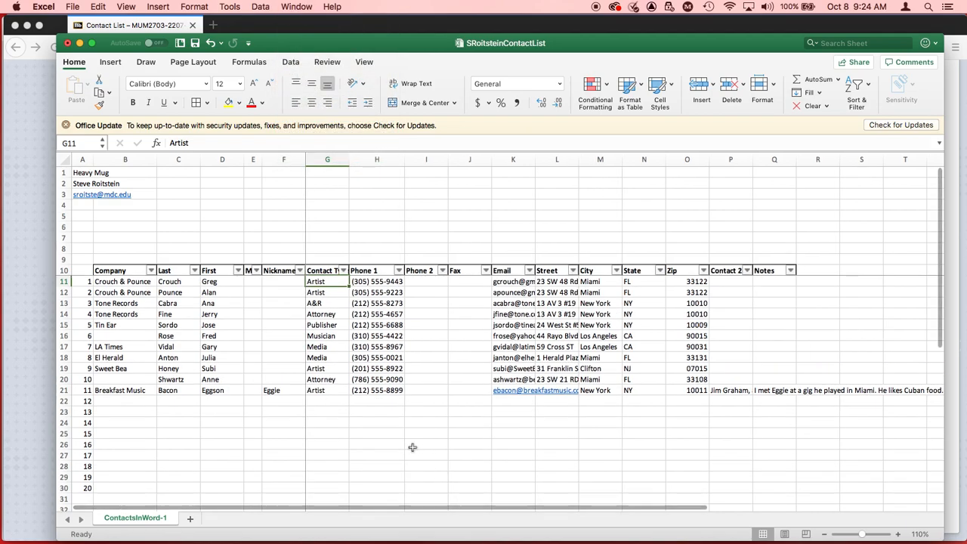
Step: Examine whether the row 10 headings and the contact name columns stay in view across the sheet's rows and columns
{"action": "scroll", "coordinate": [412, 447], "scroll_direction": "down", "scroll_amount": 2}
{"action": "scroll", "coordinate": [413, 447], "scroll_direction": "up", "scroll_amount": 2}
{"action": "scroll", "coordinate": [412, 447], "scroll_direction": "down", "scroll_amount": 5}
{"action": "scroll", "coordinate": [413, 447], "scroll_direction": "down", "scroll_amount": 12}
{"action": "scroll", "coordinate": [413, 447], "scroll_direction": "down", "scroll_amount": 4}
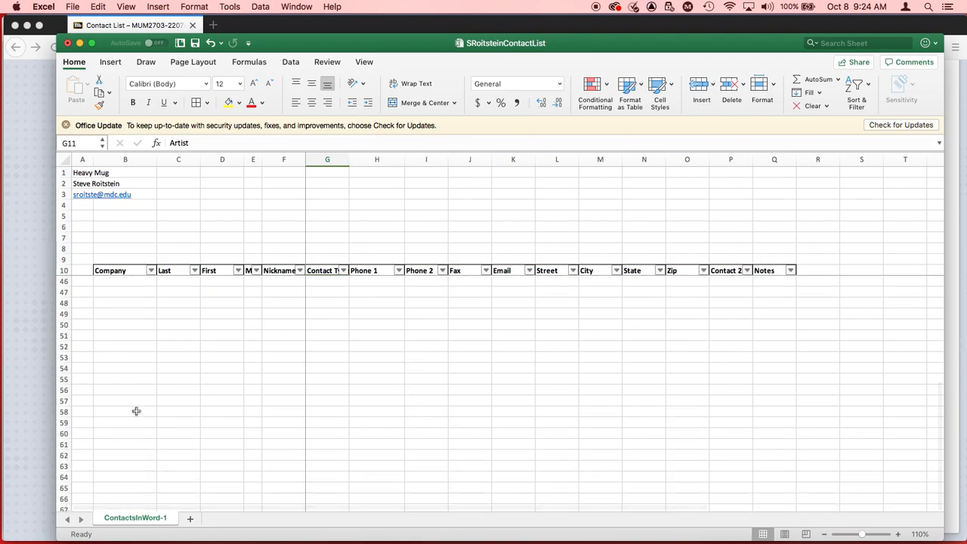
{"action": "scroll", "coordinate": [503, 318], "scroll_direction": "up", "scroll_amount": 20}
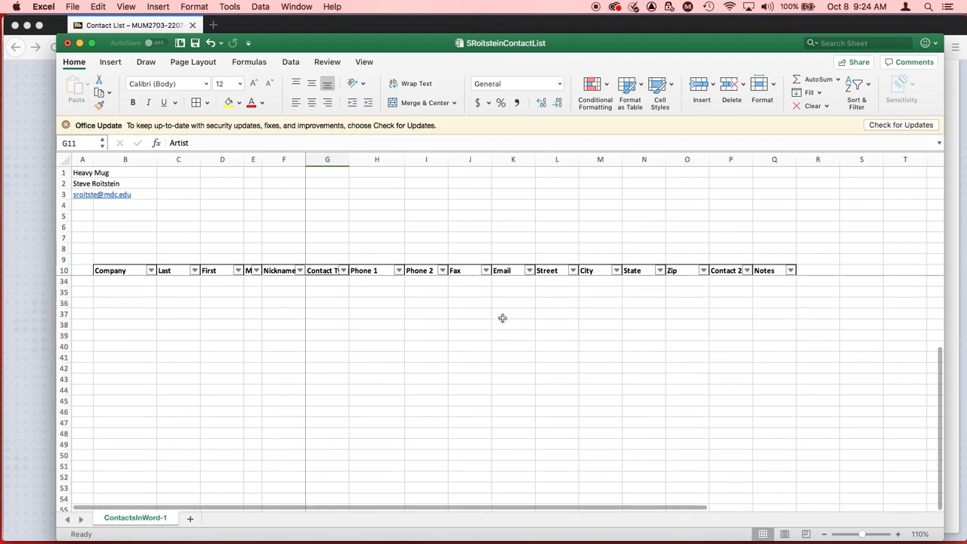
{"action": "scroll", "coordinate": [425, 364], "scroll_direction": "right", "scroll_amount": 5}
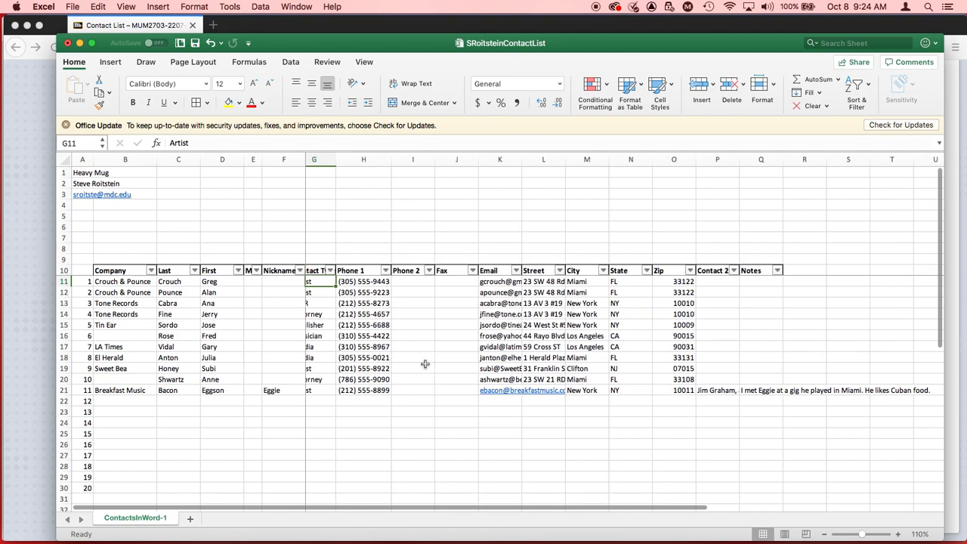
{"action": "scroll", "coordinate": [426, 364], "scroll_direction": "right", "scroll_amount": 3}
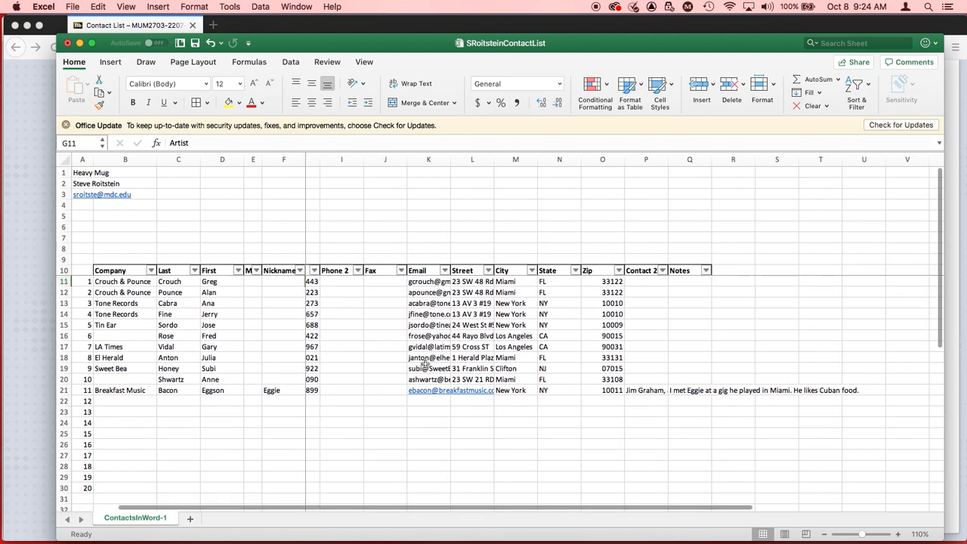
{"action": "scroll", "coordinate": [425, 363], "scroll_direction": "right", "scroll_amount": 2}
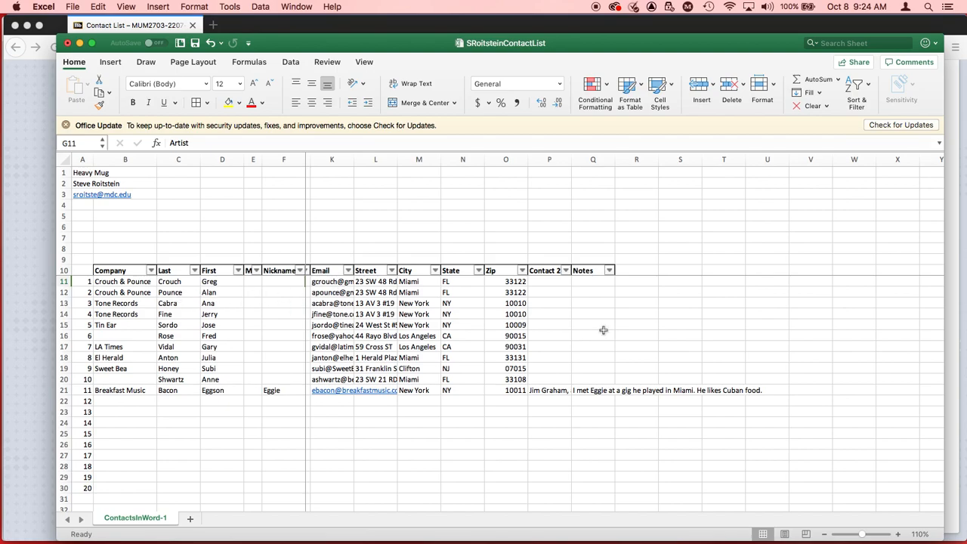
Step: Select the Notes entry in cell Q21 to view it alongside its frozen contact name, and save the workbook
{"action": "left_click", "coordinate": [597, 391]}
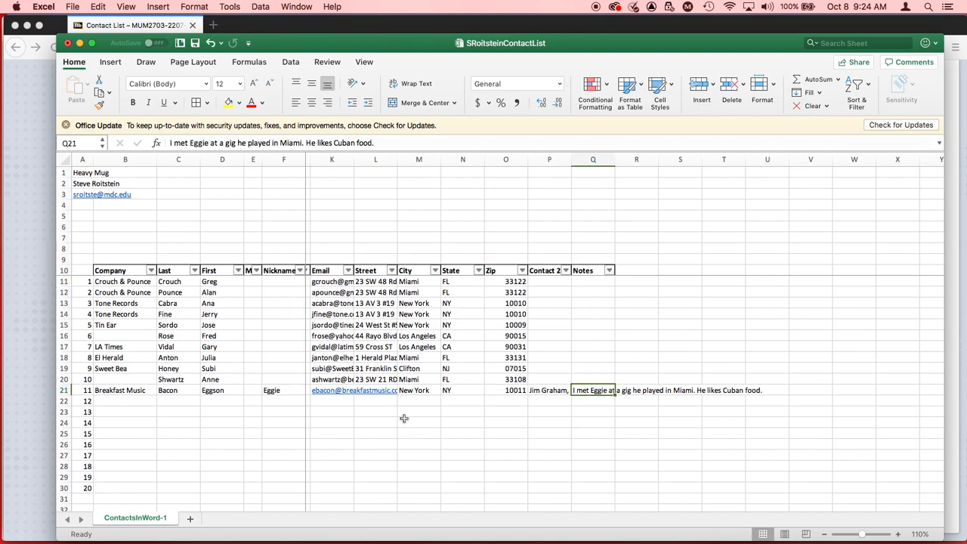
{"action": "scroll", "coordinate": [404, 418], "scroll_direction": "right", "scroll_amount": 2}
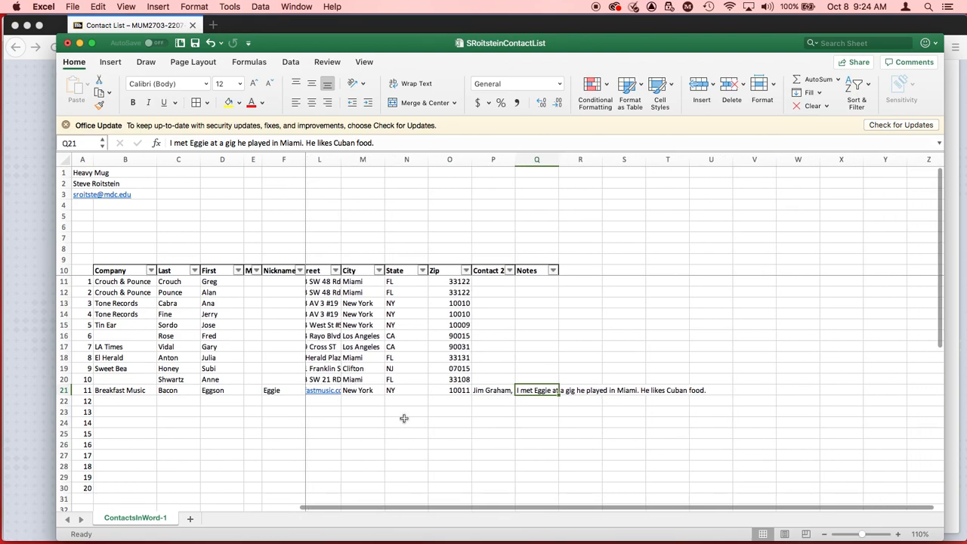
{"action": "scroll", "coordinate": [404, 418], "scroll_direction": "right", "scroll_amount": 1}
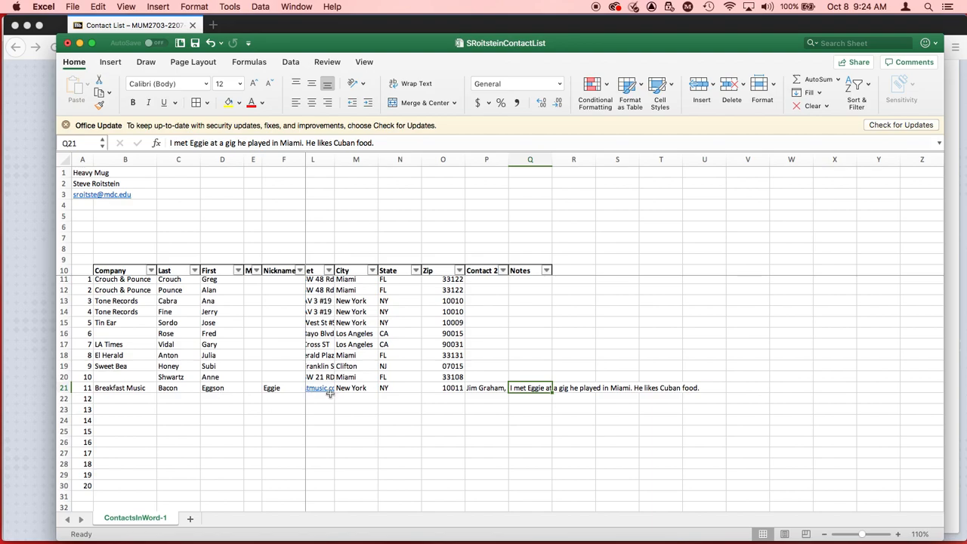
{"action": "key", "text": "super+s"}
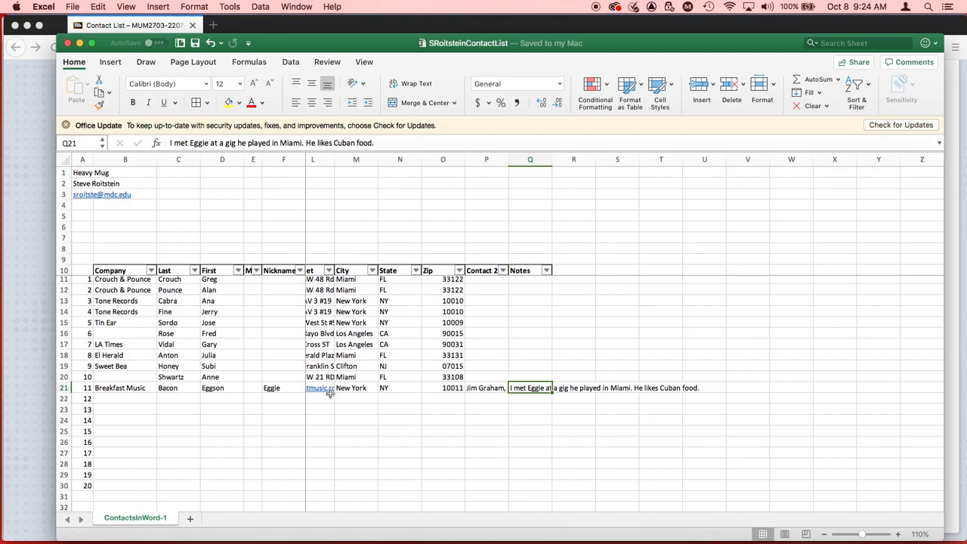